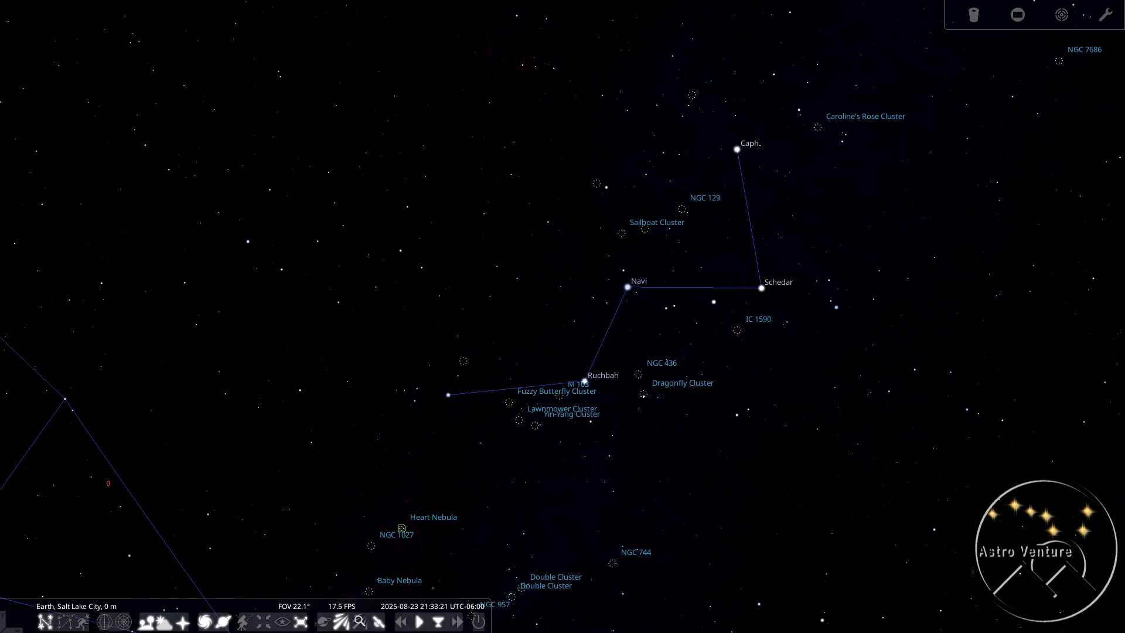
- Select the γ Cas Nebula (IC 63) beside the star Navi in Cassiopeia and view it up close
scroll(687, 325, up, 5)
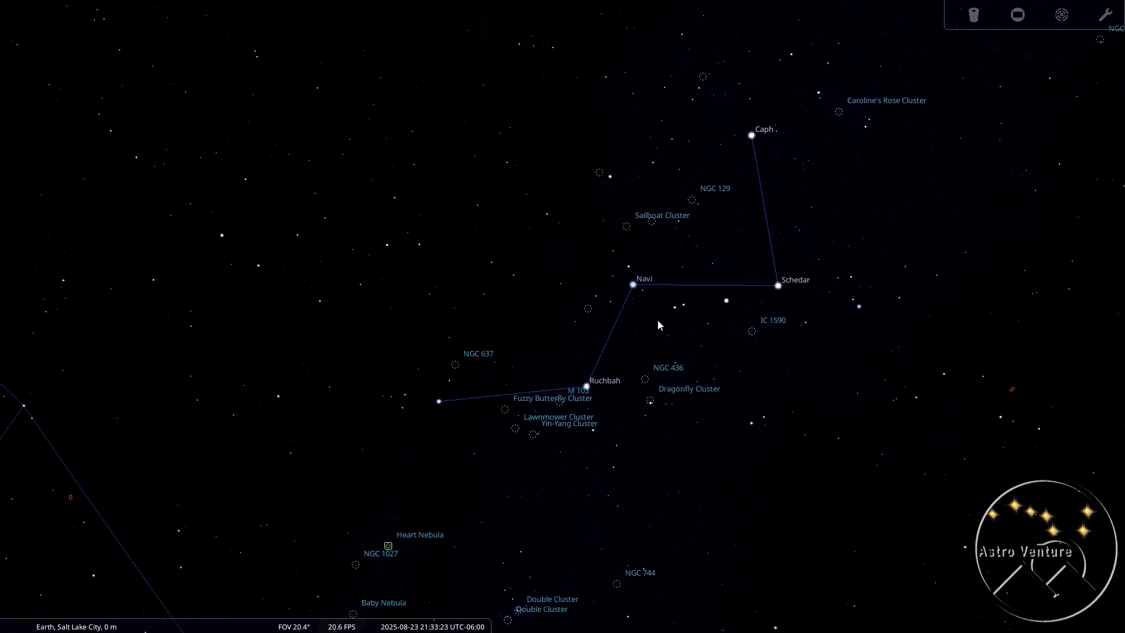
drag(755, 293, 658, 317)
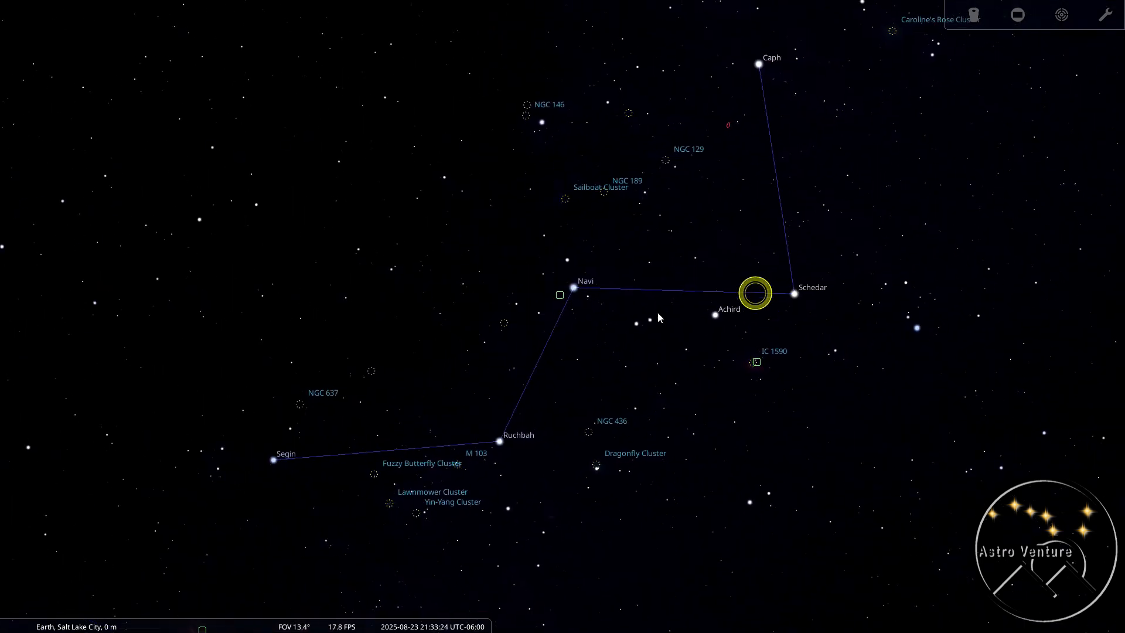
click(558, 293)
scroll(568, 315, up, 10)
scroll(567, 315, up, 10)
drag(628, 157, 656, 498)
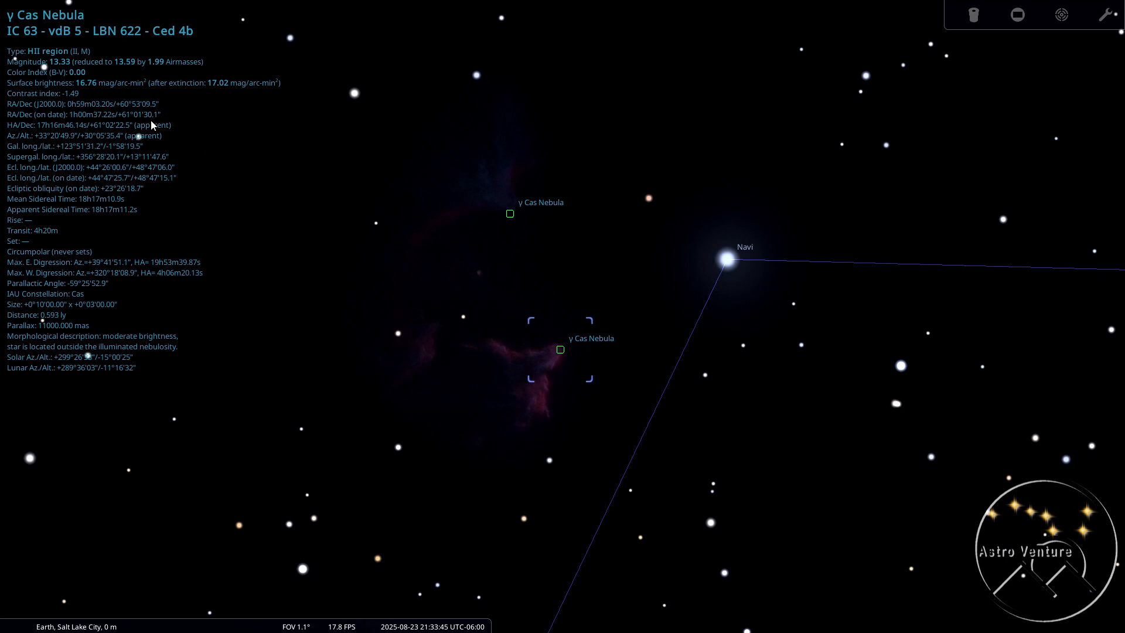
- Examine the γ Cas Nebula's position relative to Navi and the surrounding Cassiopeia stars, both wide and close up
scroll(647, 365, down, 2)
scroll(632, 347, down, 5)
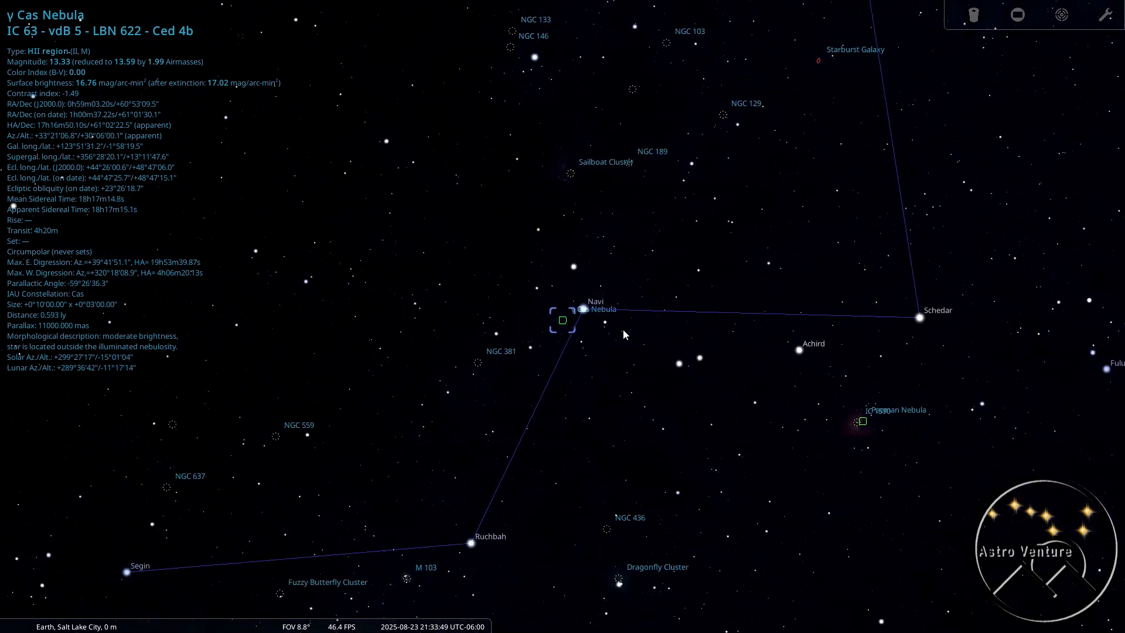
scroll(624, 334, up, 1)
scroll(670, 377, up, 1)
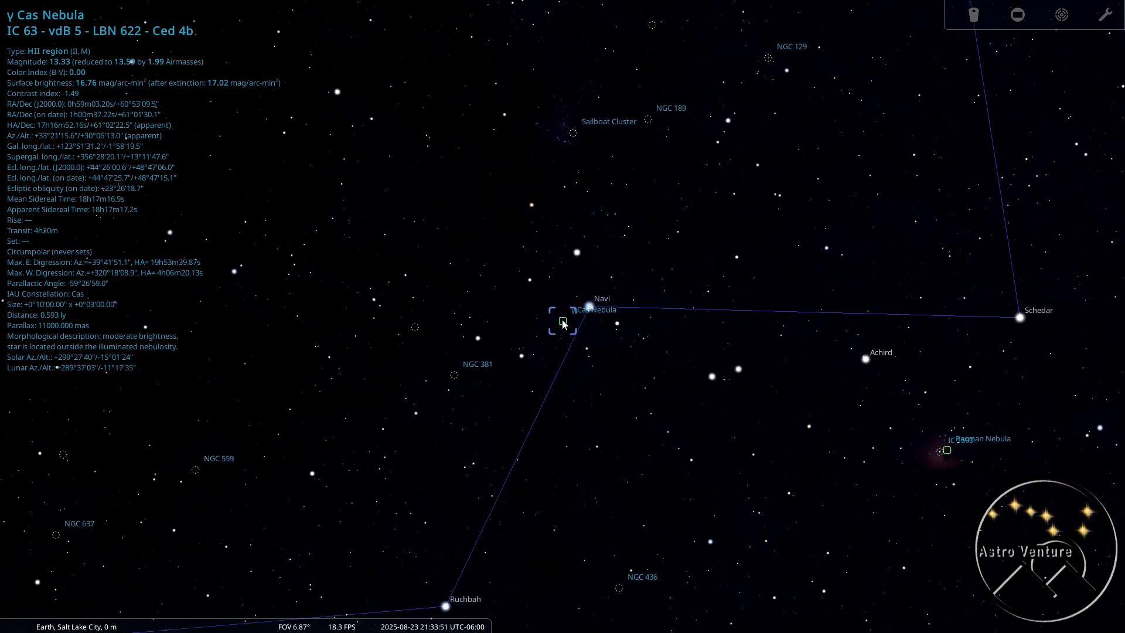
scroll(563, 324, down, 2)
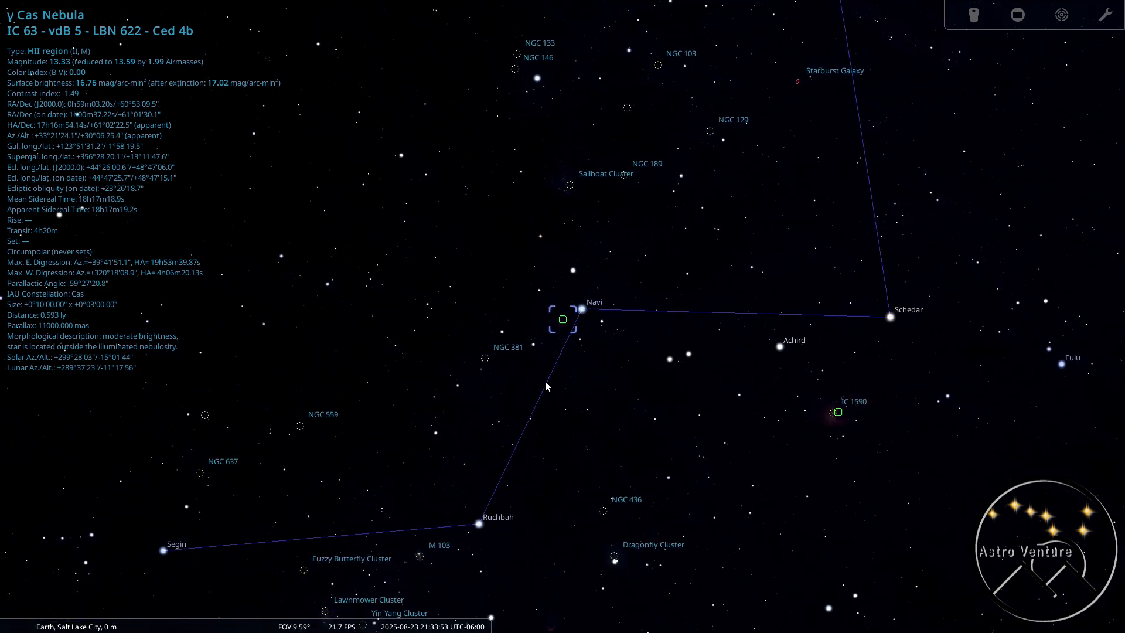
scroll(546, 386, down, 2)
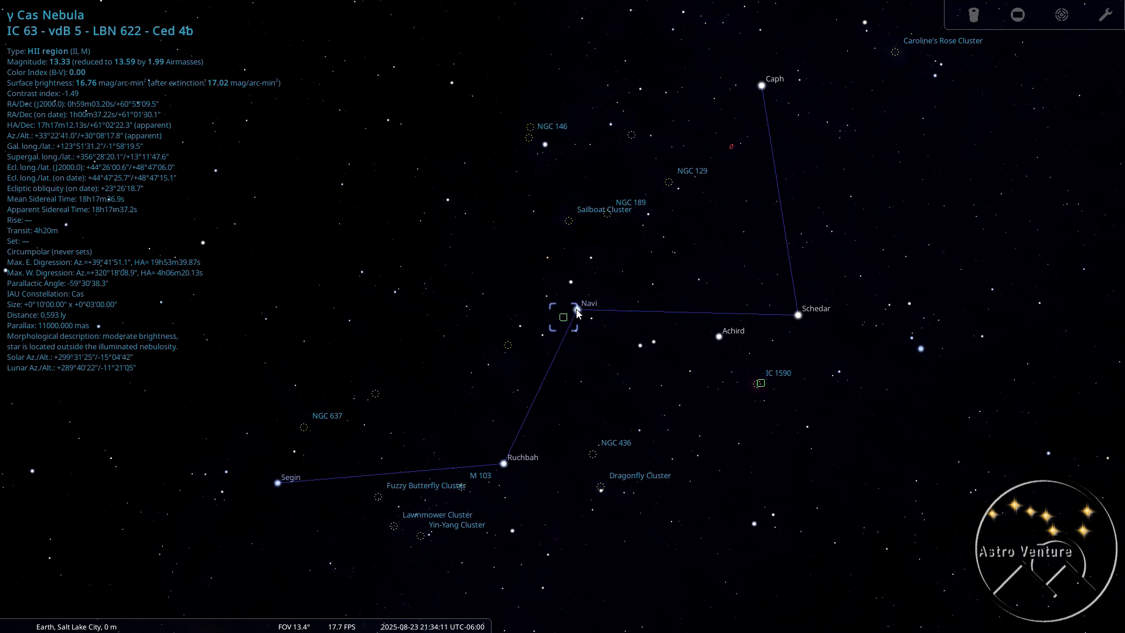
scroll(586, 328, up, 5)
drag(652, 338, 670, 400)
scroll(670, 400, up, 2)
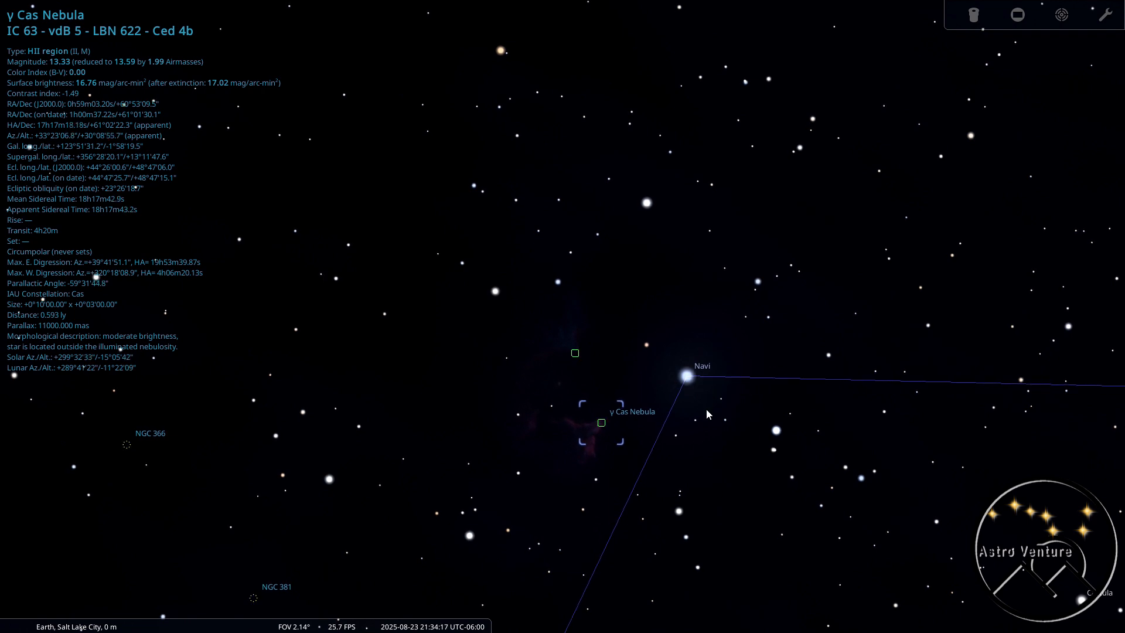
- Turn on the azimuthal grid over a wide view of the northeastern sky
scroll(757, 409, down, 1)
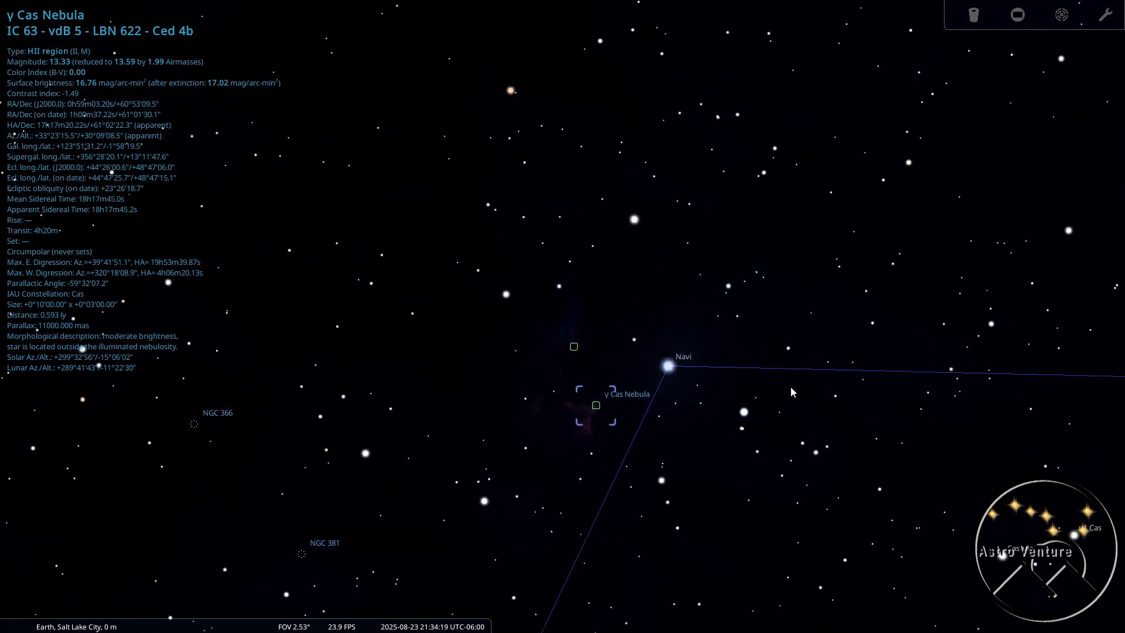
scroll(790, 385, down, 3)
scroll(754, 335, down, 10)
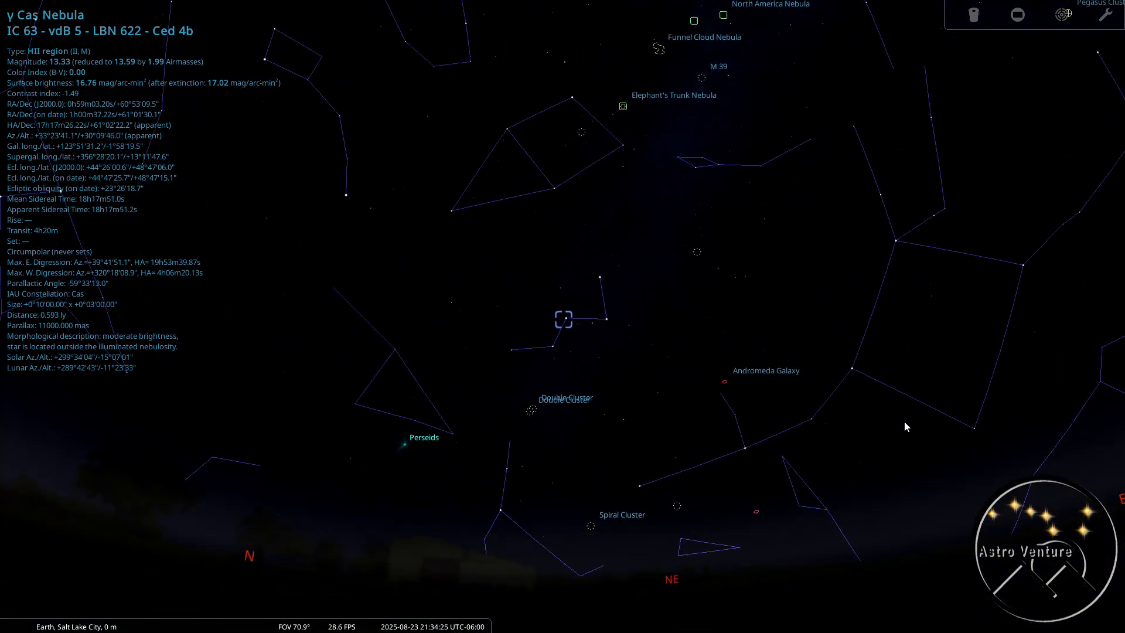
drag(905, 421, 841, 423)
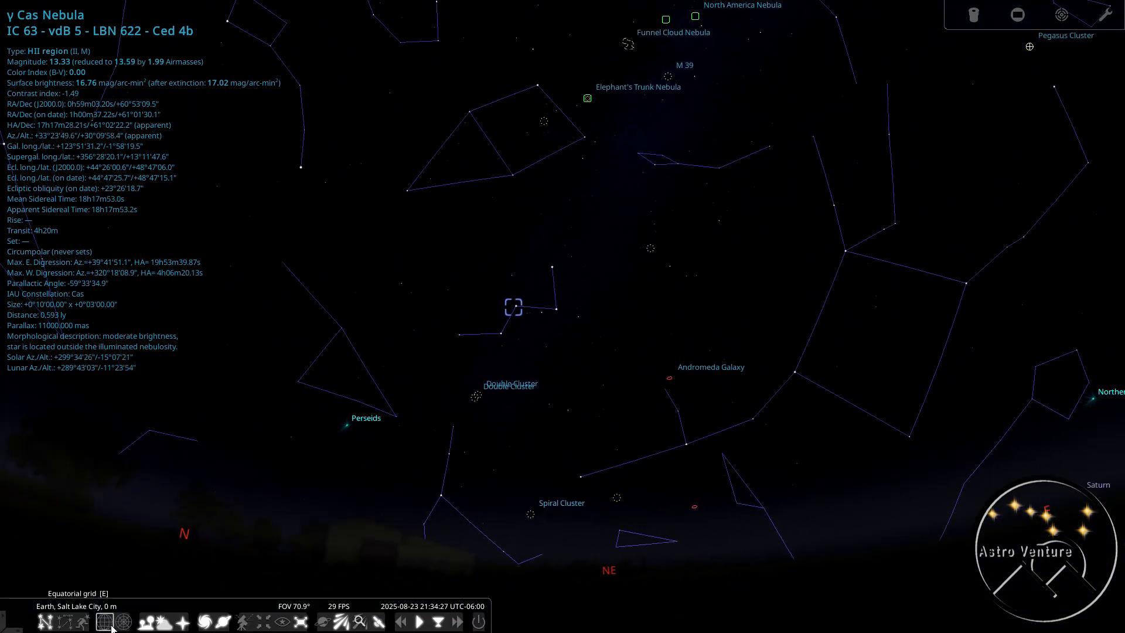
click(124, 621)
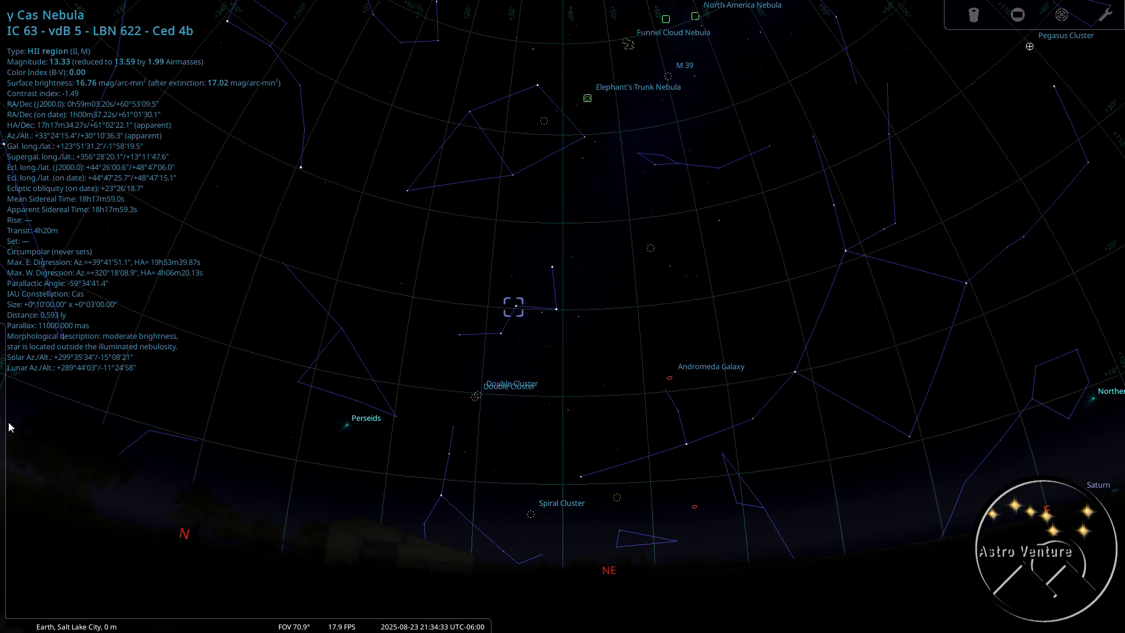
- Advance the simulated time hour by hour to 4:34 on 2025-08-24 to follow the nebula across the sky
mouse_move(12, 424)
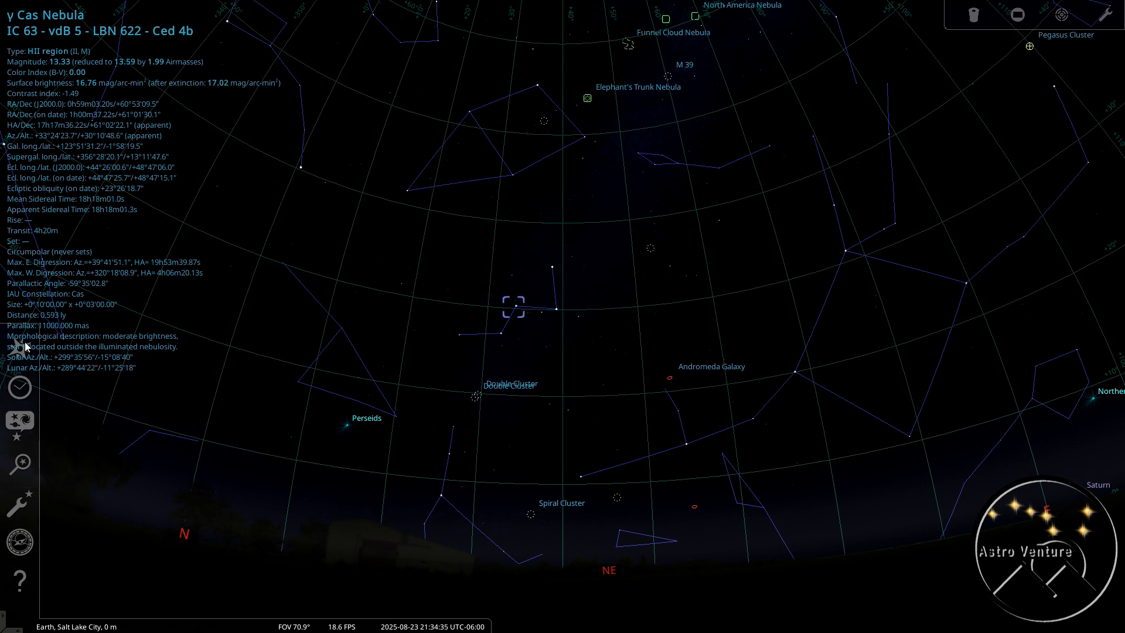
click(20, 389)
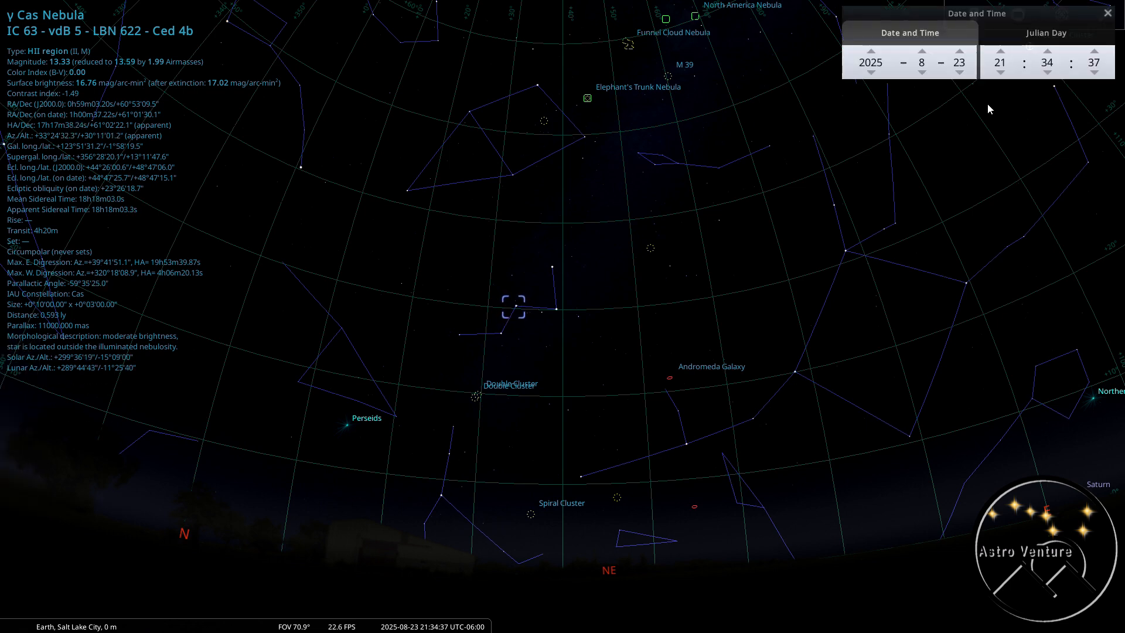
click(1001, 52)
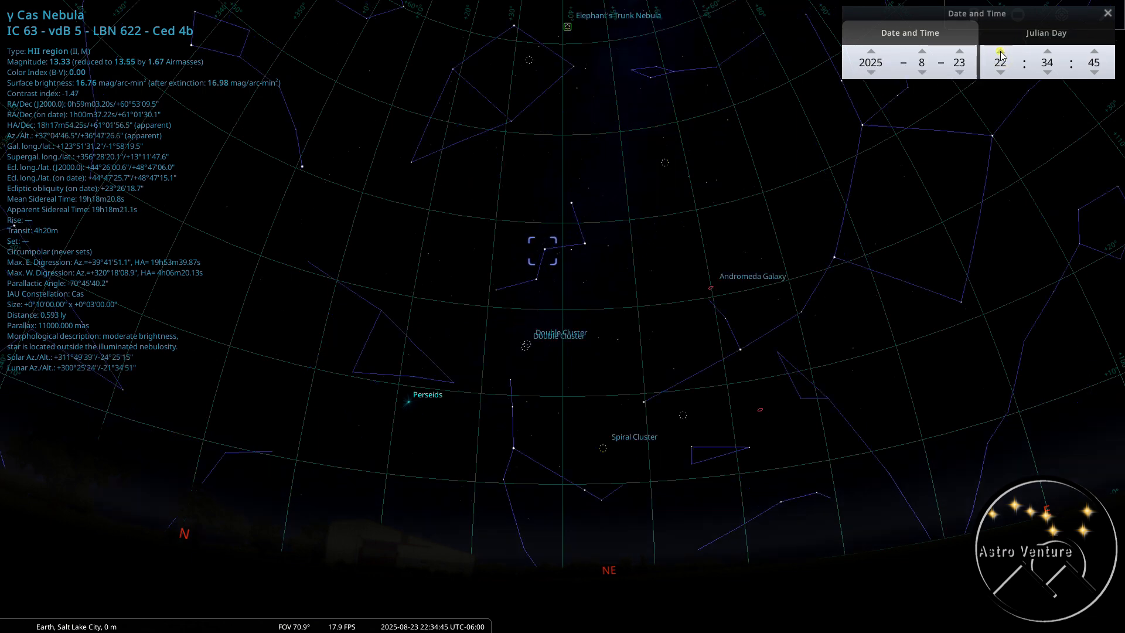
click(1000, 52)
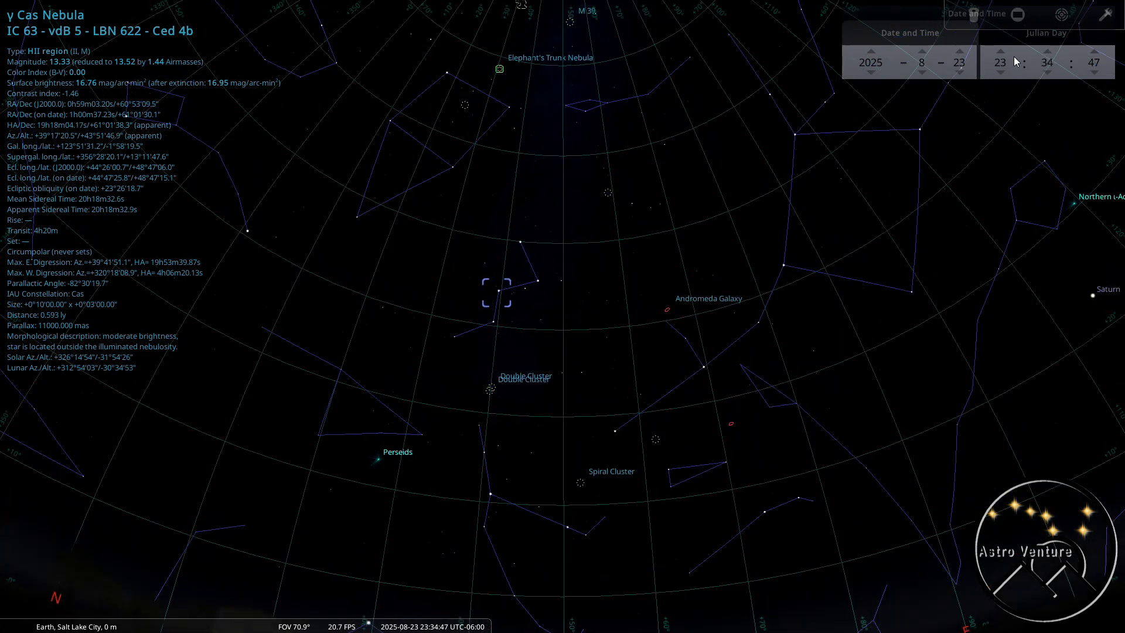
click(1000, 52)
click(1000, 52)
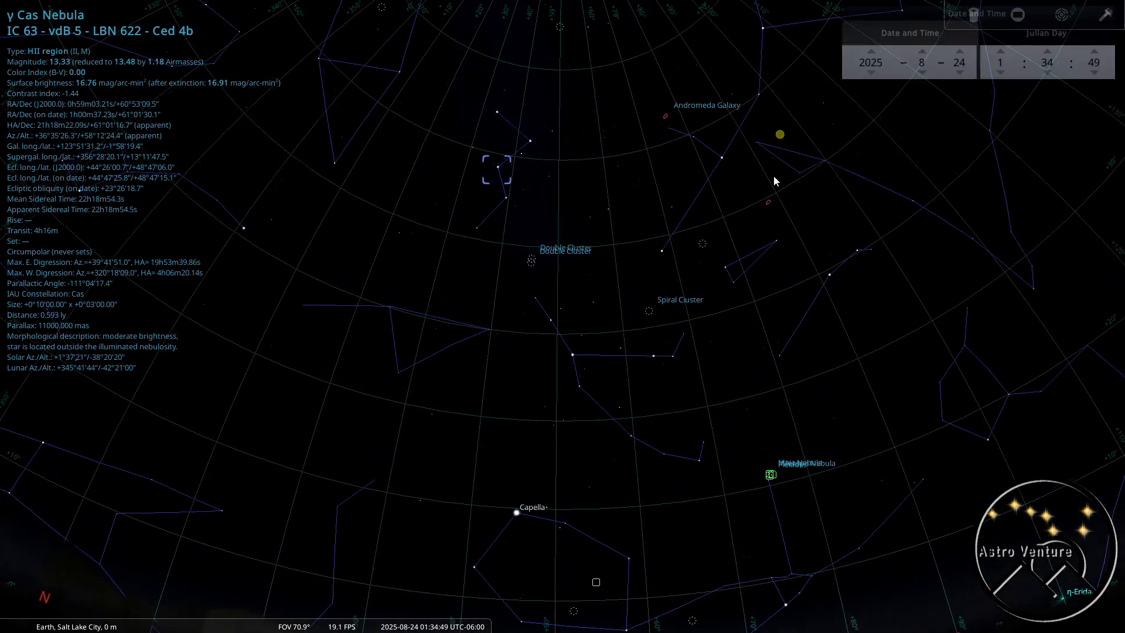
click(1001, 52)
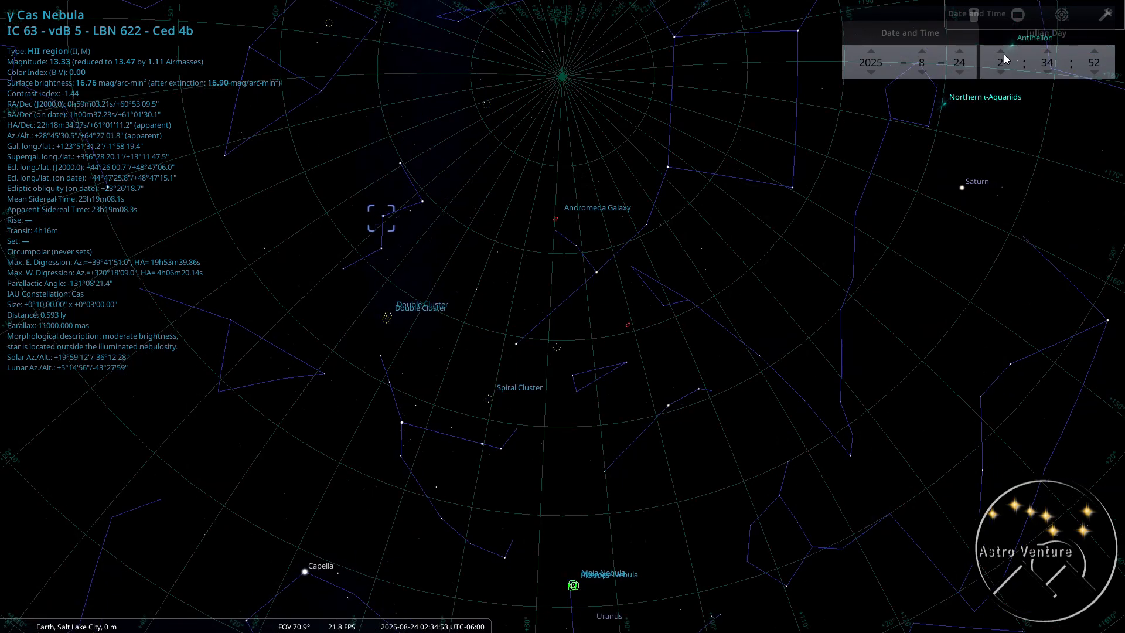
click(1000, 52)
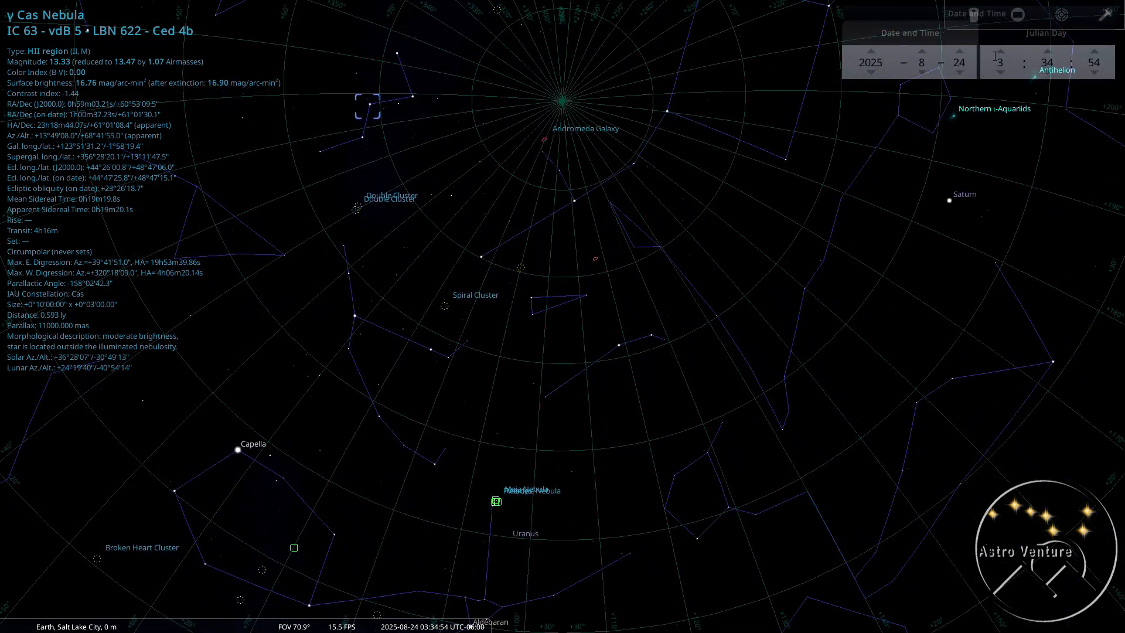
click(1000, 52)
- Deselect the nebula and survey the wider sky at this hour
drag(729, 256, 667, 108)
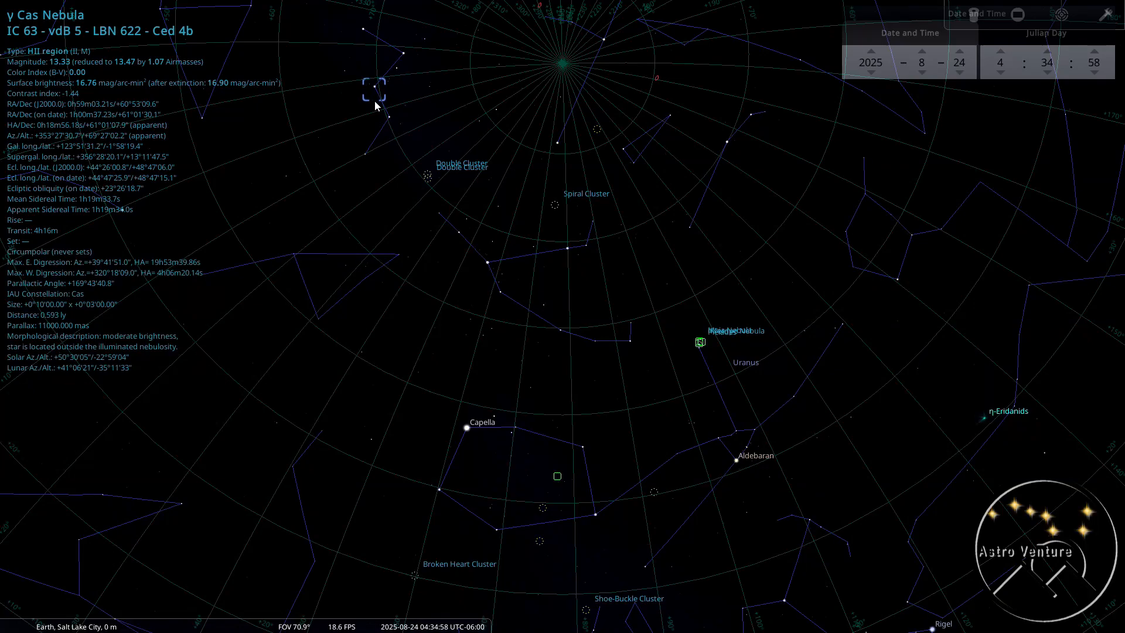
click(575, 369)
scroll(575, 368, down, 5)
scroll(575, 367, down, 5)
drag(542, 444, 692, 428)
scroll(497, 389, up, 5)
drag(504, 475, 381, 273)
- Step the simulated time back six hours in one-hour increments
click(1001, 73)
click(1001, 73)
click(1001, 73)
click(1001, 73)
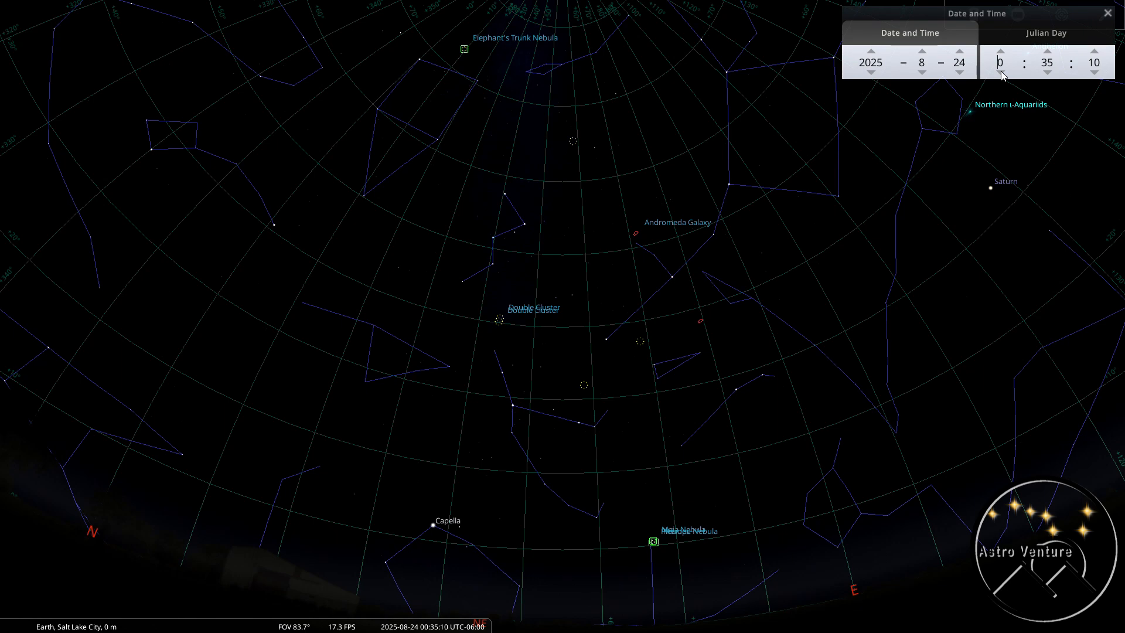
drag(749, 466, 855, 370)
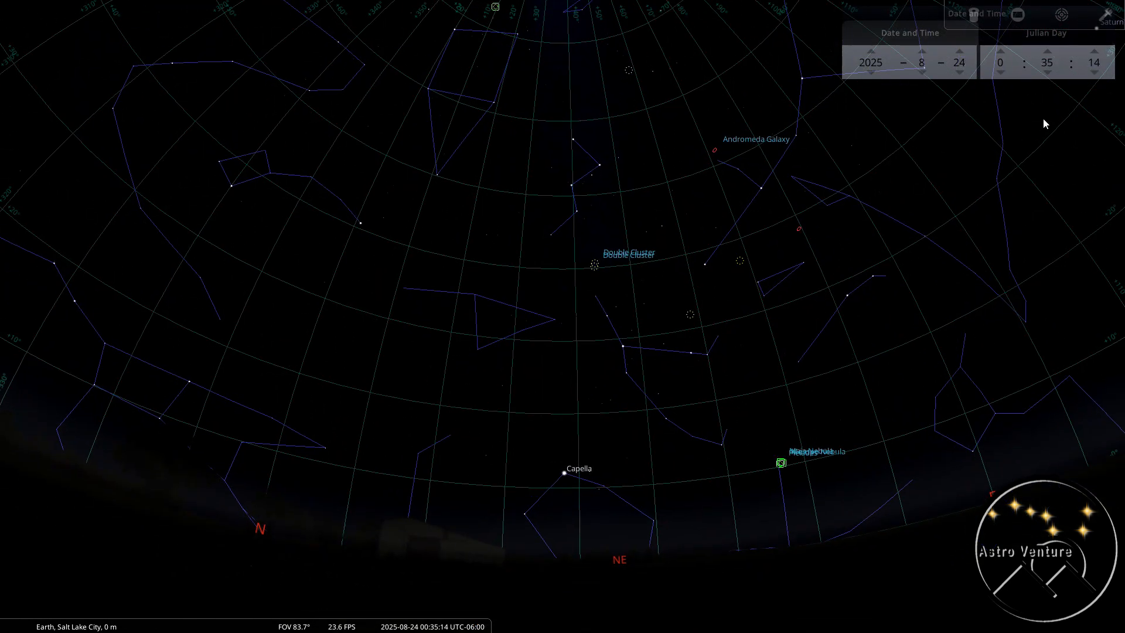
click(1001, 72)
click(1001, 73)
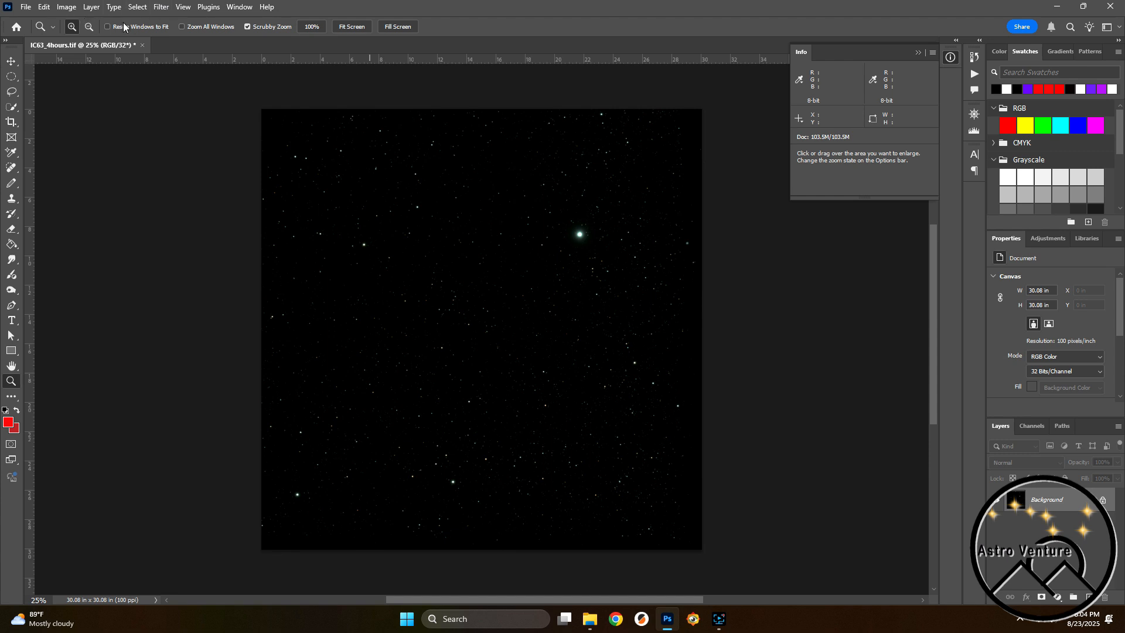
- Convert IC63_4hours.tif to 16 Bits/Channel using the Exposure and Gamma method of HDR Toning
click(67, 7)
mouse_move(75, 21)
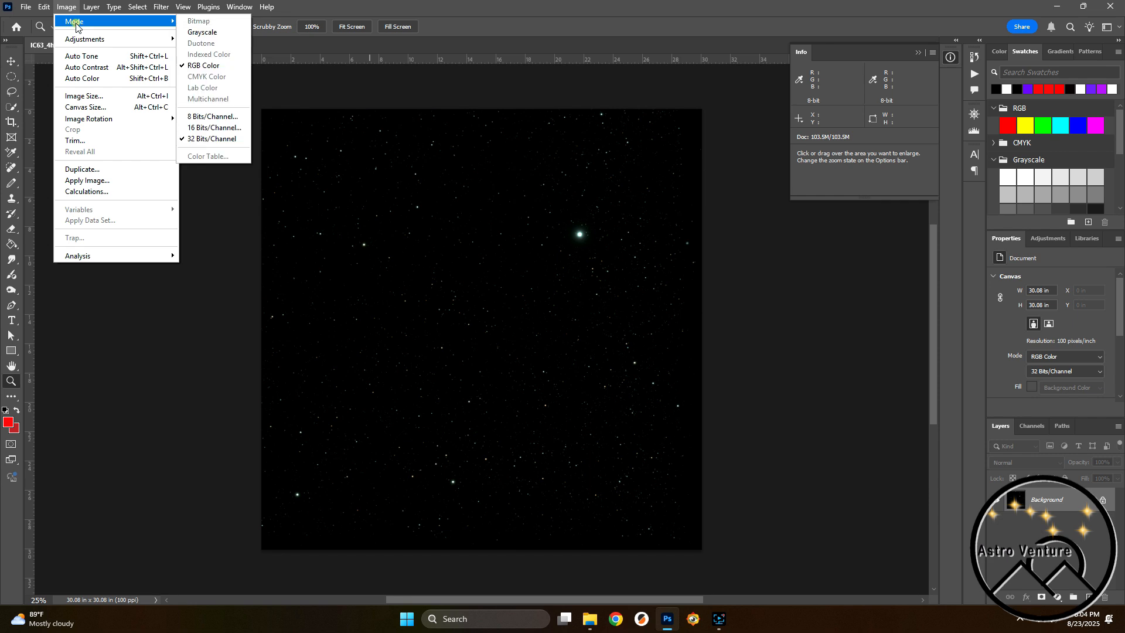
click(199, 128)
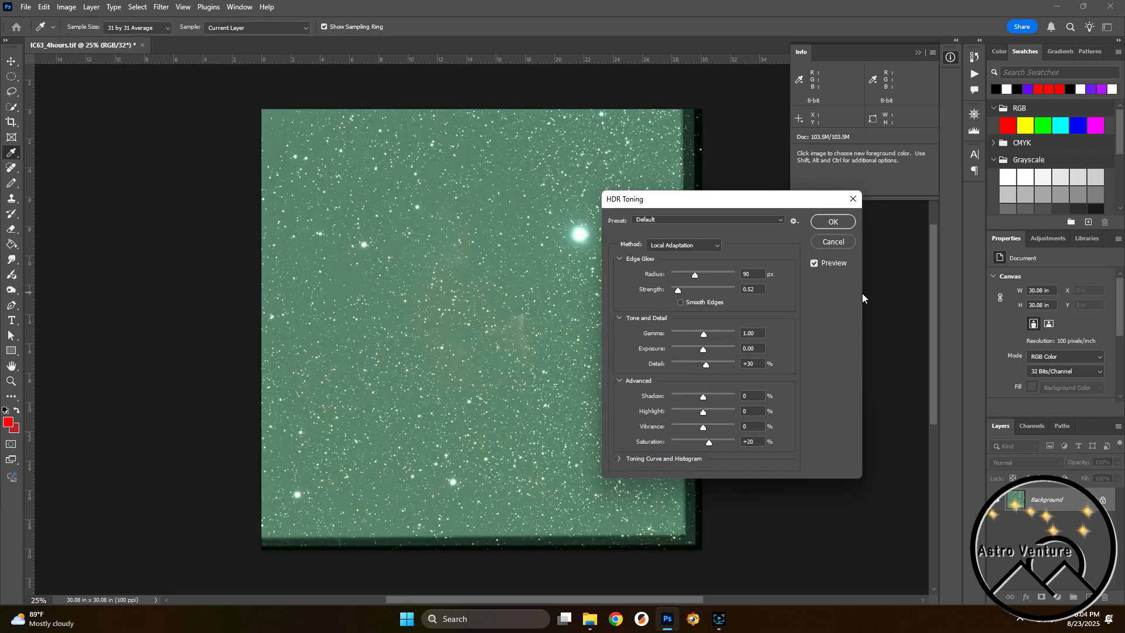
click(677, 247)
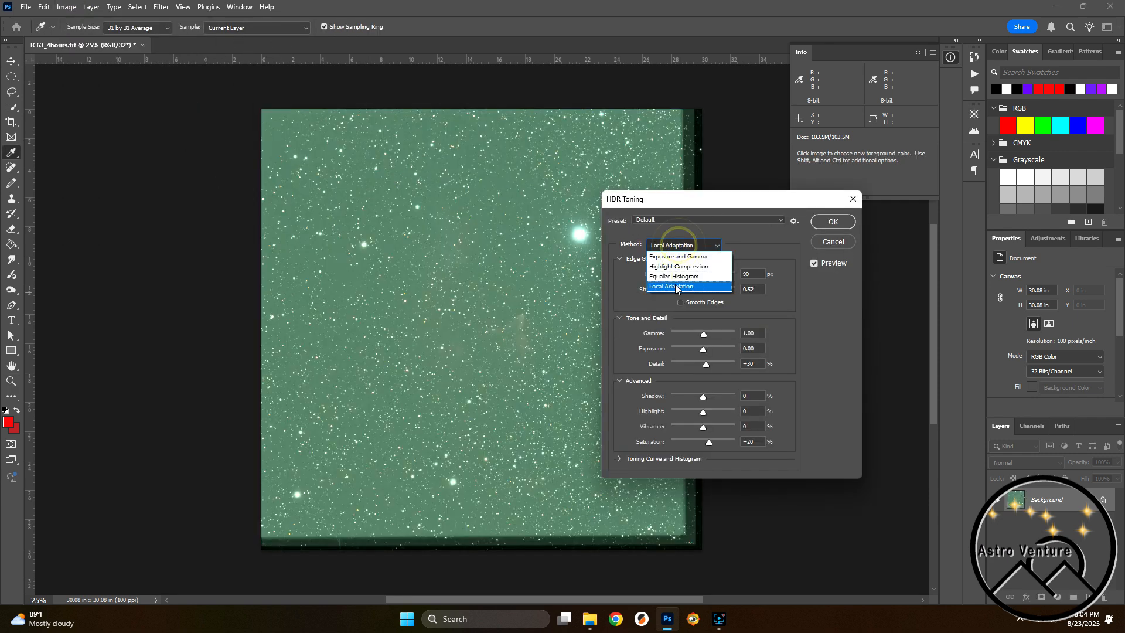
click(670, 258)
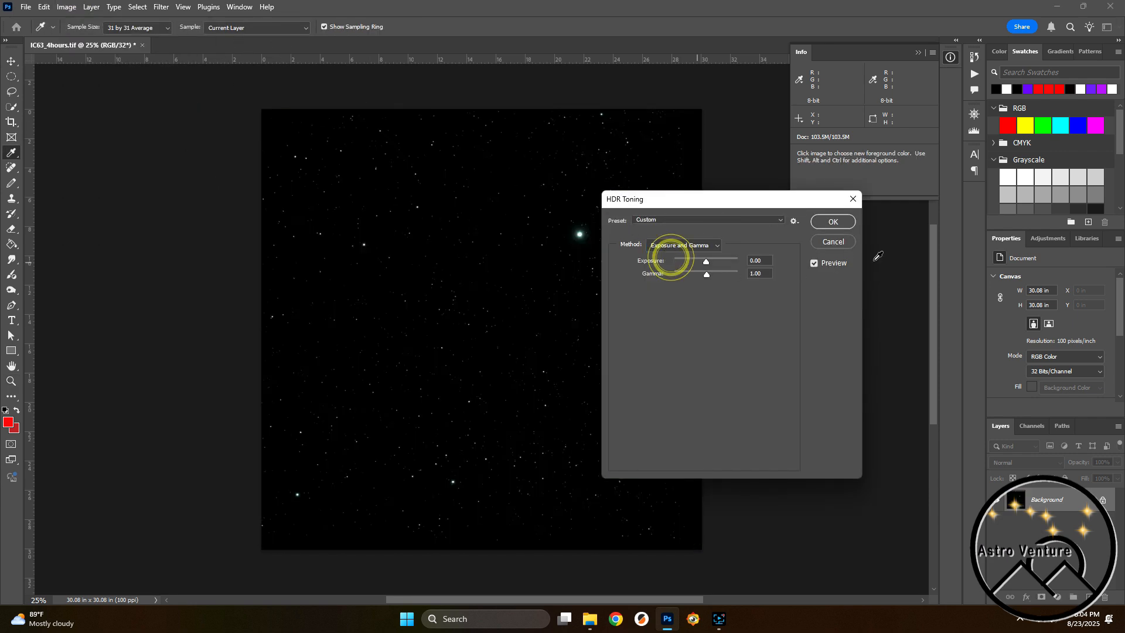
click(831, 224)
- Duplicate the Background layer twice
key(z)
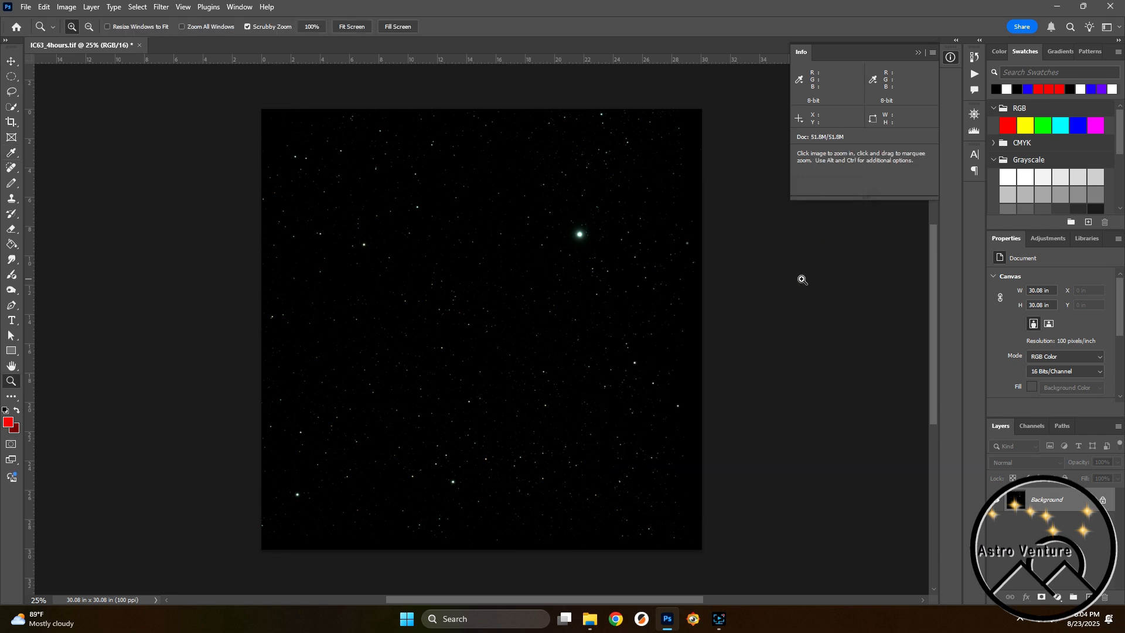
key(ctrl)
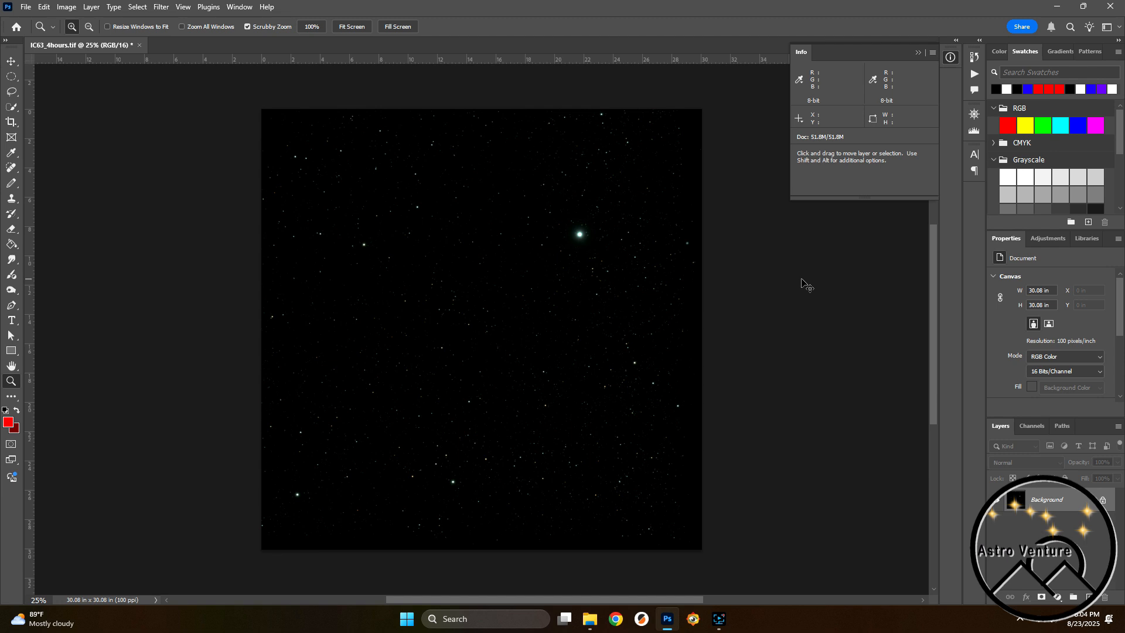
key(ctrl+j)
key(ctrl+j)
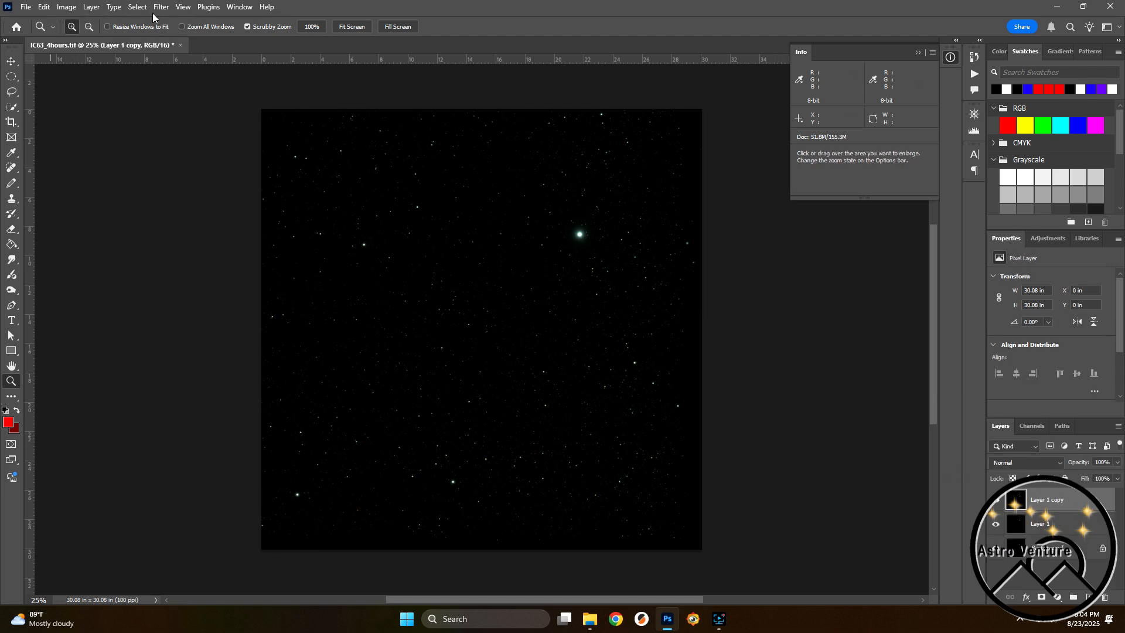
- Apply a Threshold adjustment at level 19 to Layer 1 copy
click(63, 8)
mouse_move(76, 39)
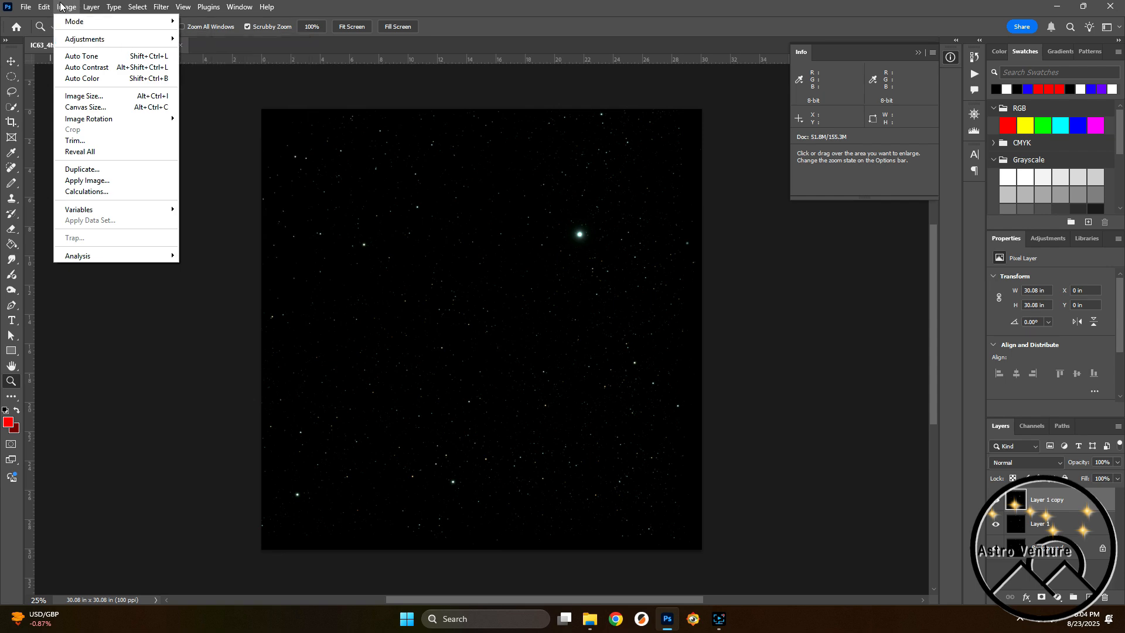
mouse_move(44, 10)
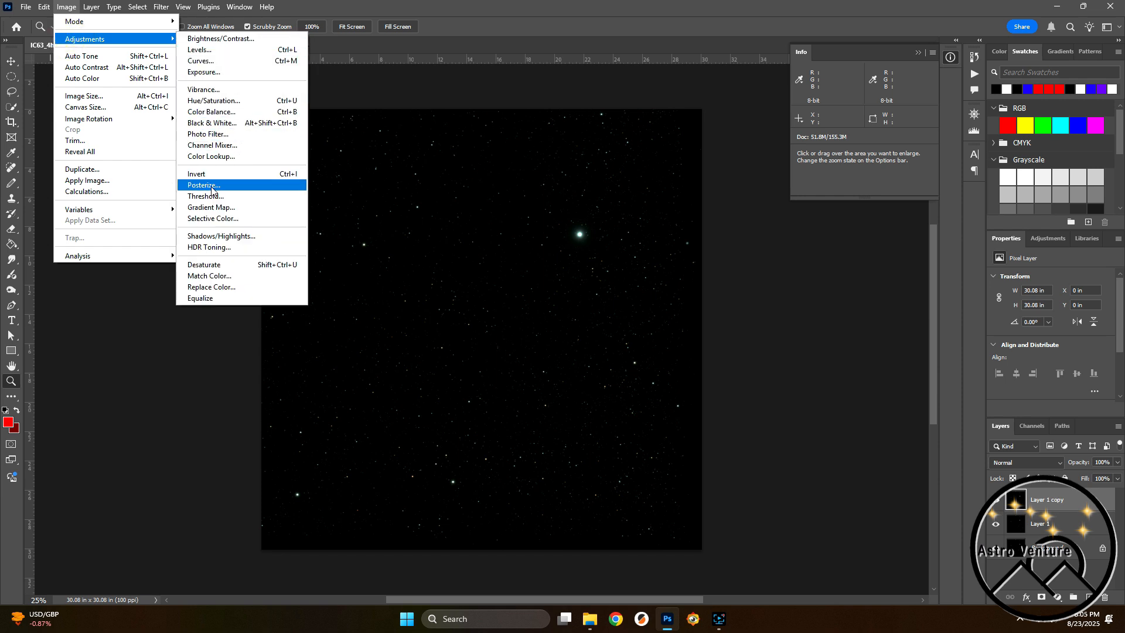
click(202, 195)
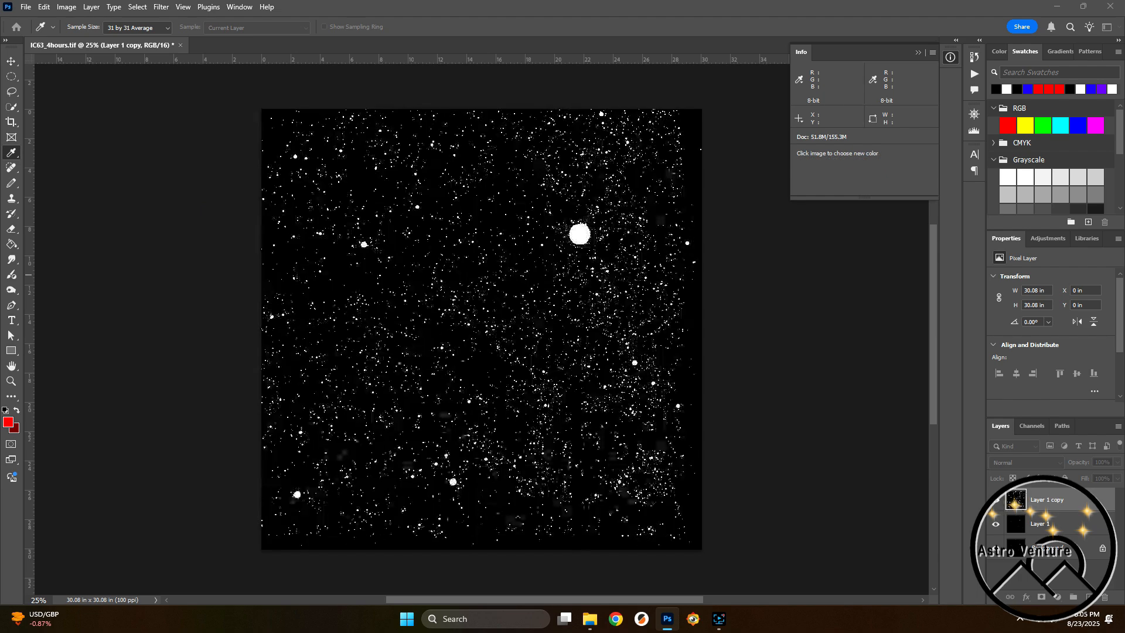
drag(1124, 251, 837, 229)
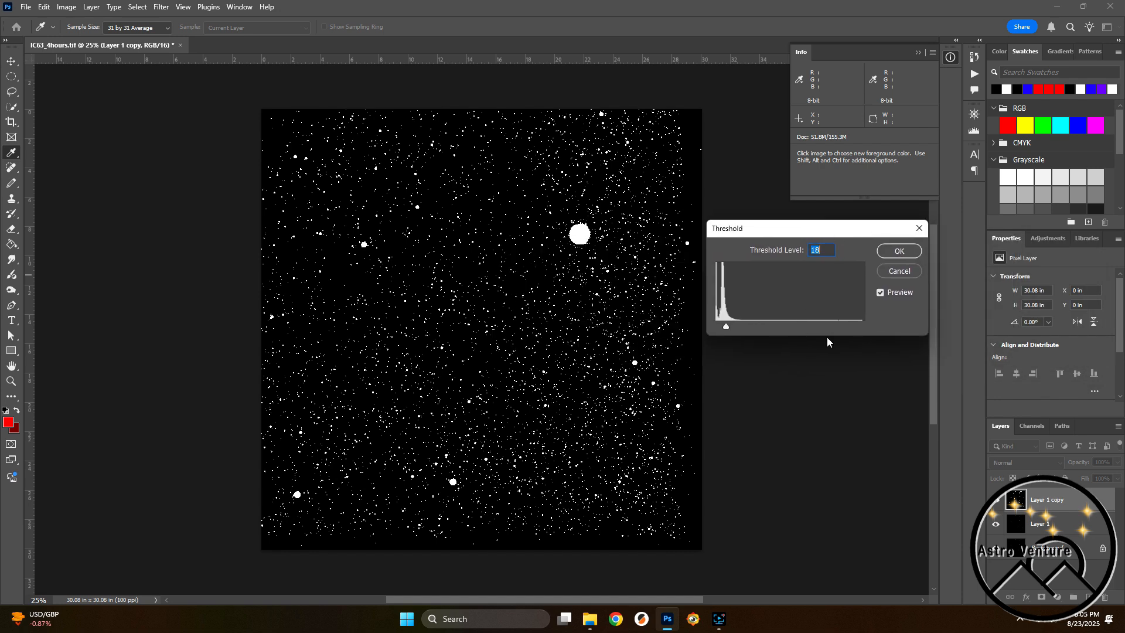
drag(725, 327, 937, 366)
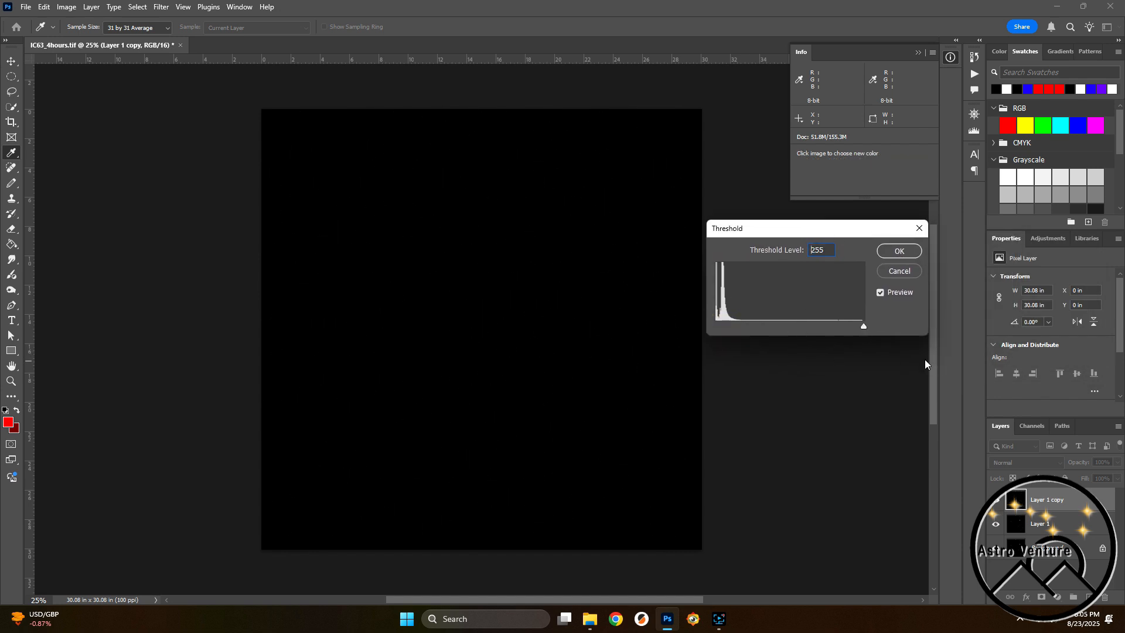
drag(855, 335, 727, 321)
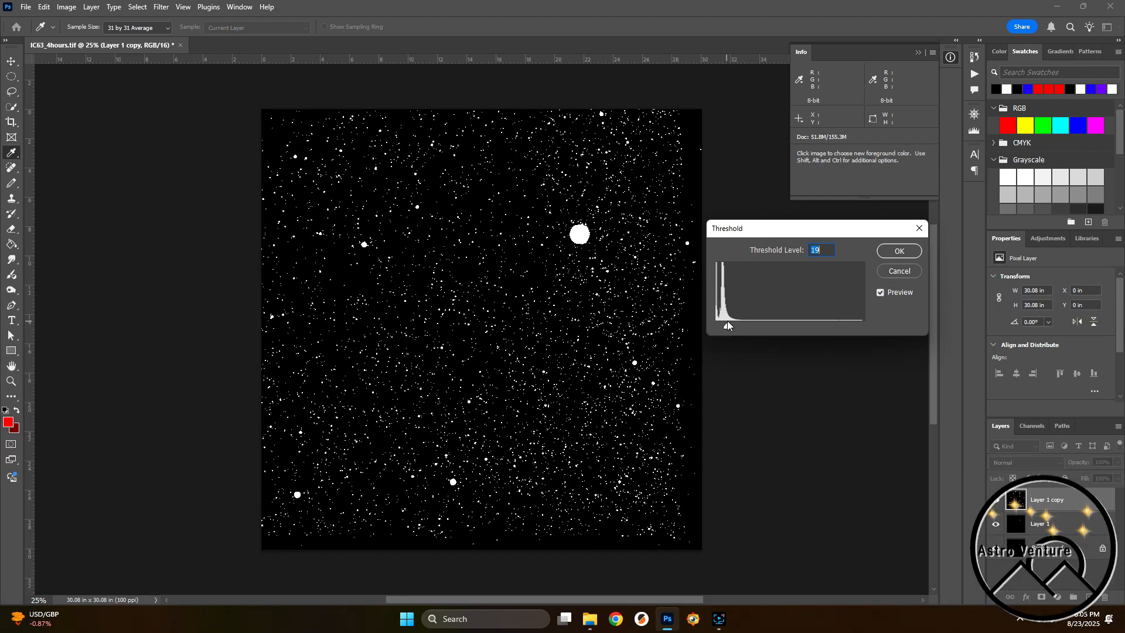
click(899, 251)
- Place one color sampler on a dark background spot between the stars and a second on the largest bright star
key(z)
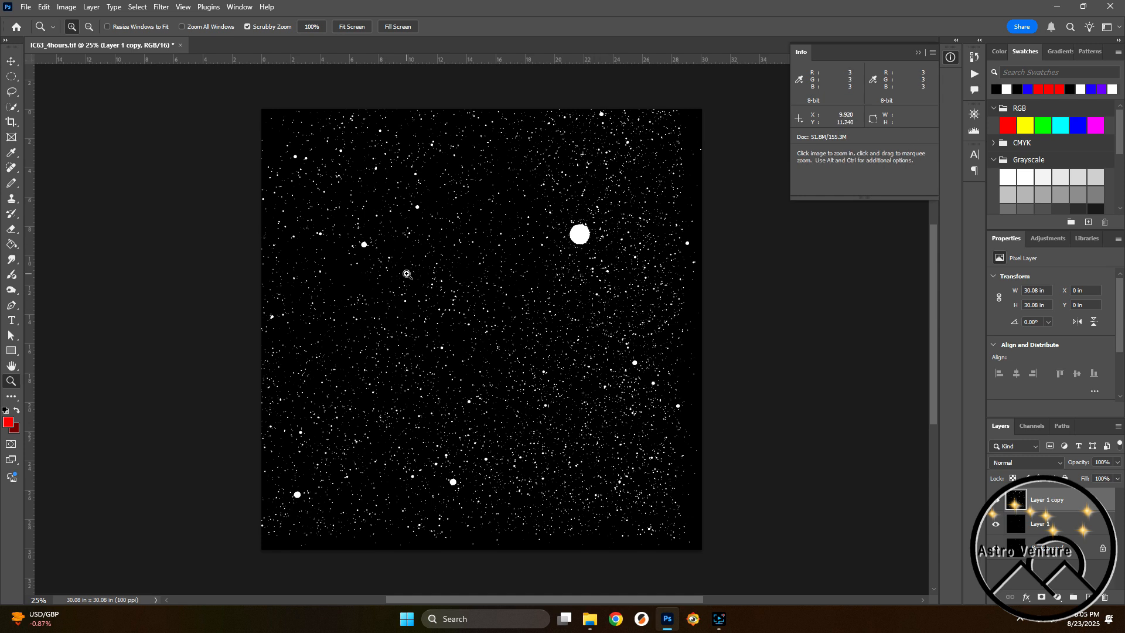
right_click(10, 158)
click(51, 164)
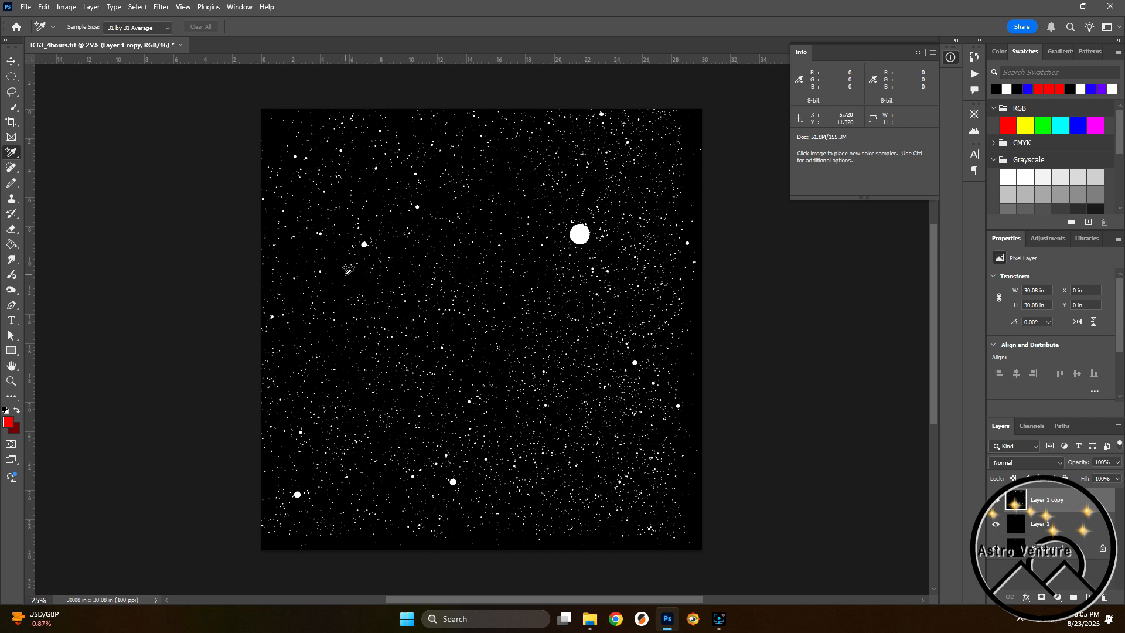
click(12, 382)
click(594, 430)
click(594, 429)
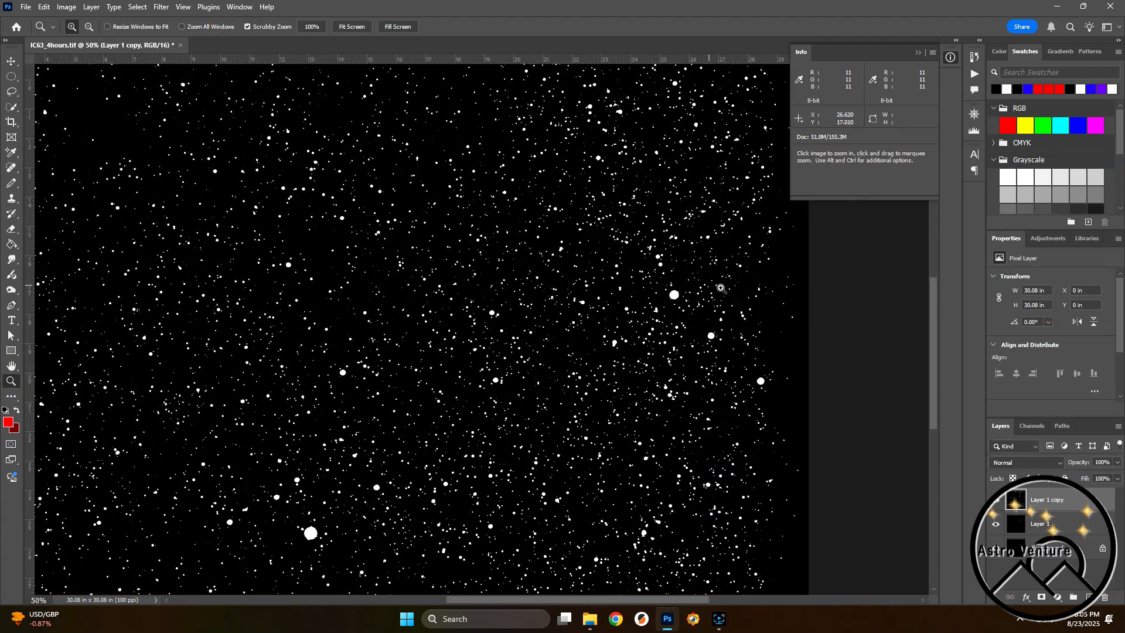
scroll(725, 316, up, 2)
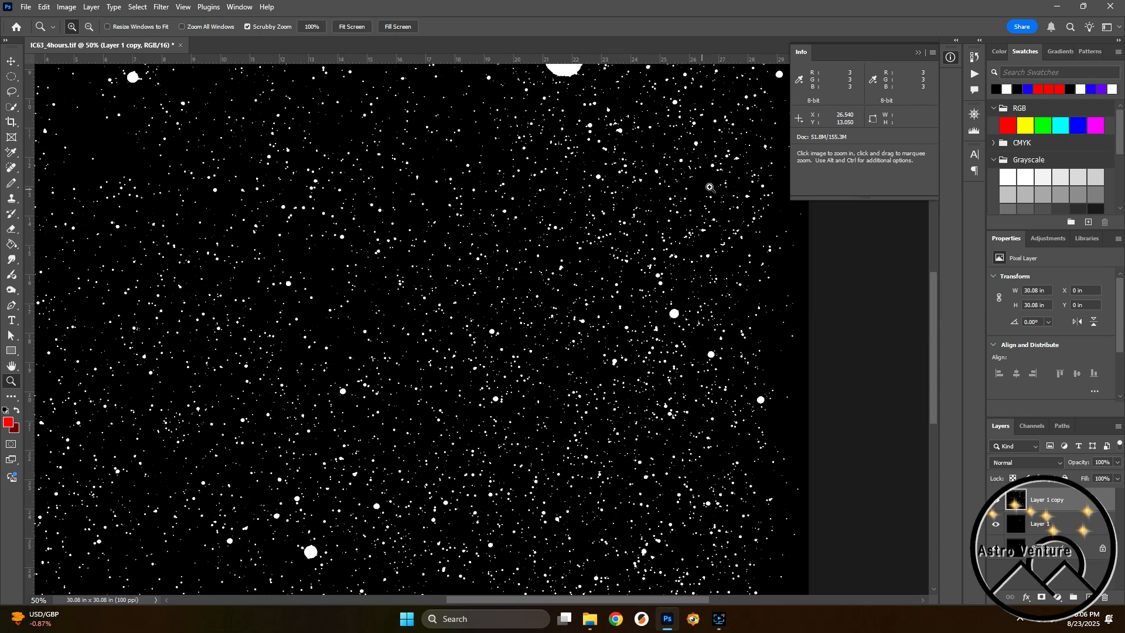
click(11, 153)
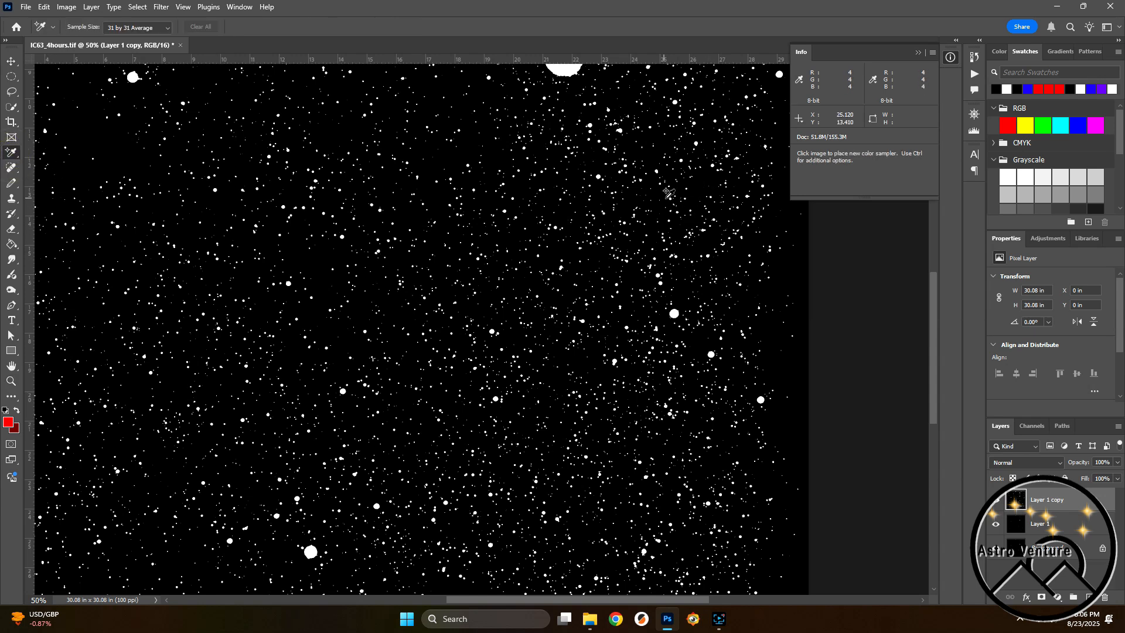
click(699, 188)
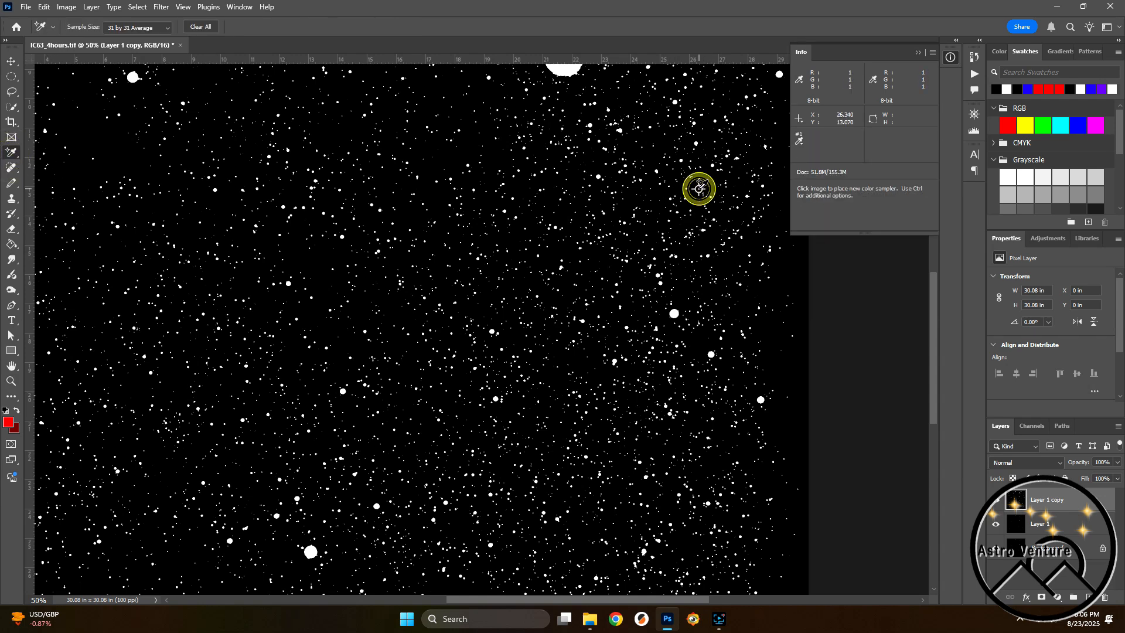
scroll(625, 316, up, 3)
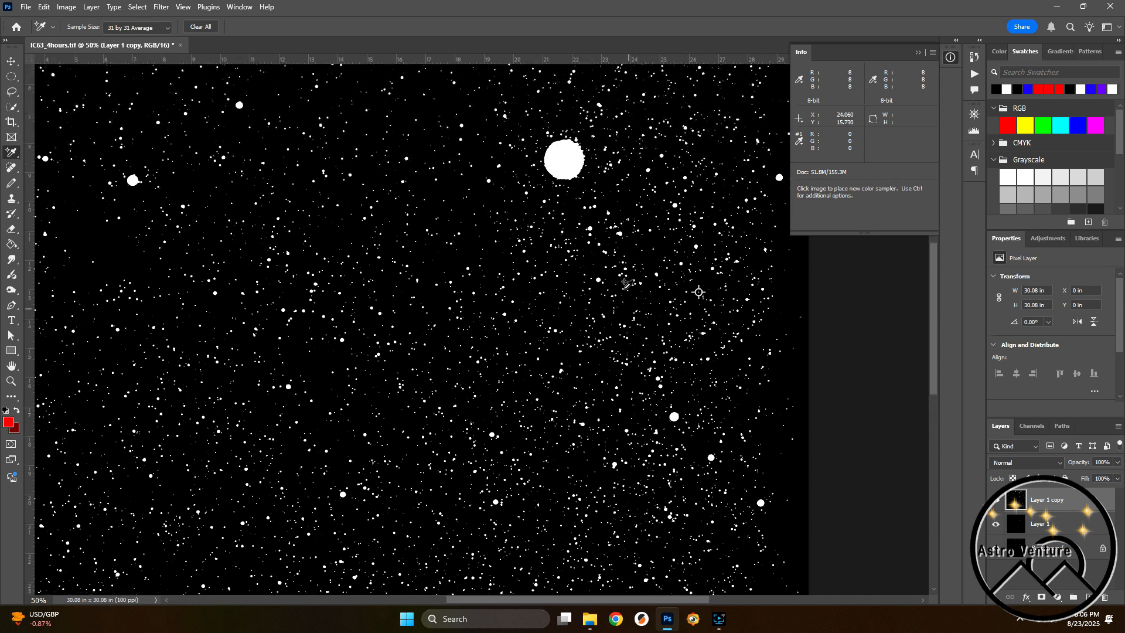
click(560, 172)
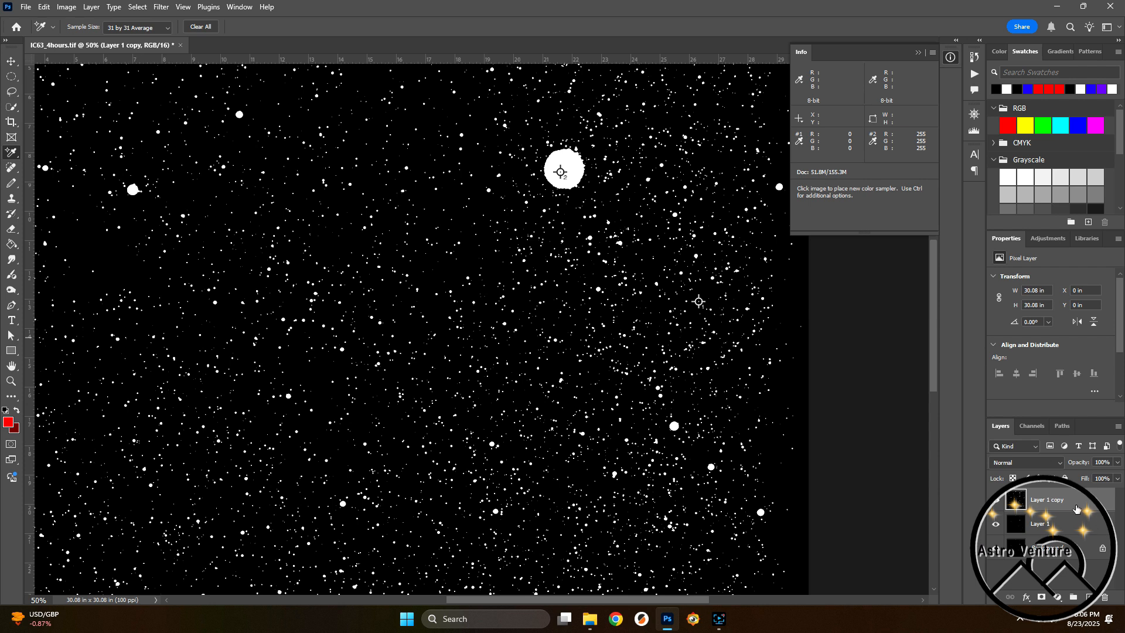
- Delete the thresholded layer and duplicate Layer 1 again
drag(1075, 499, 1107, 602)
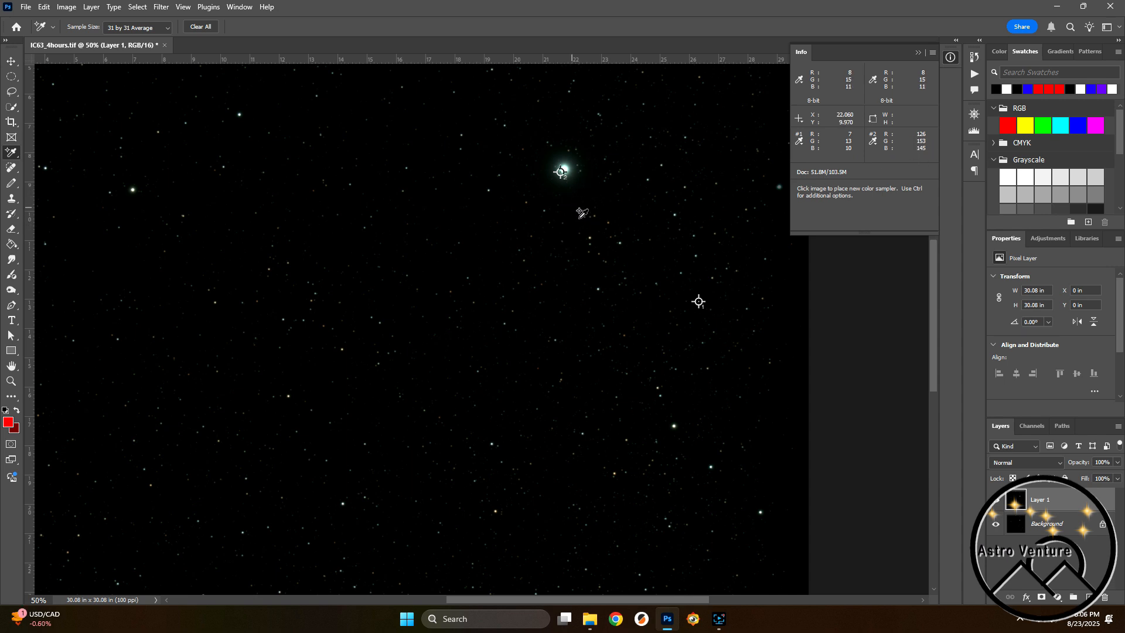
click(11, 381)
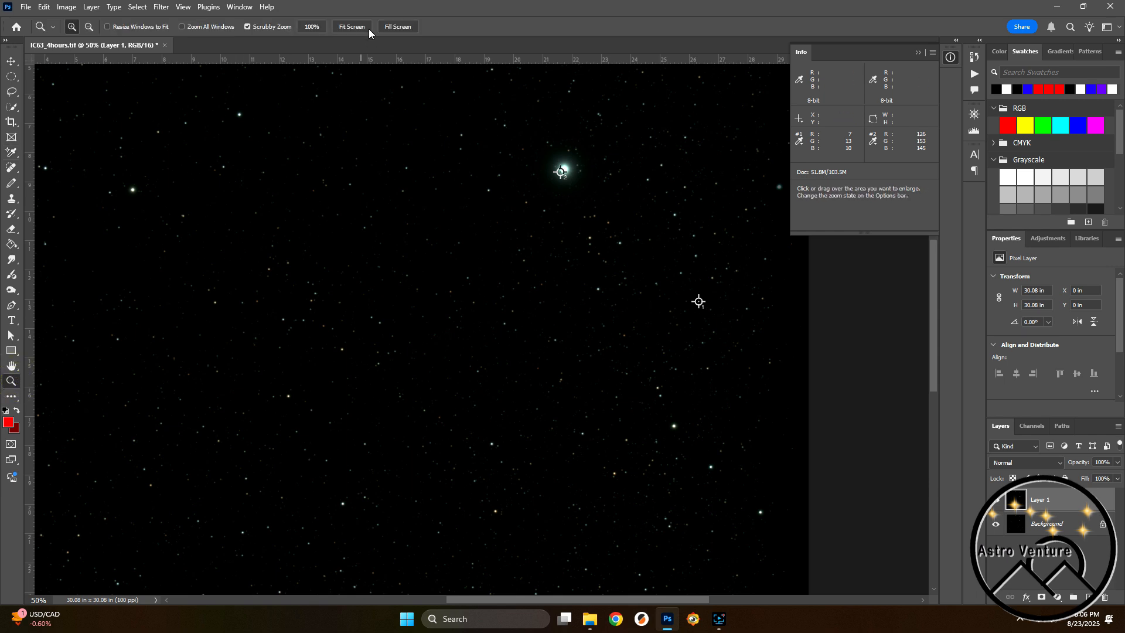
click(352, 26)
alt+click(445, 372)
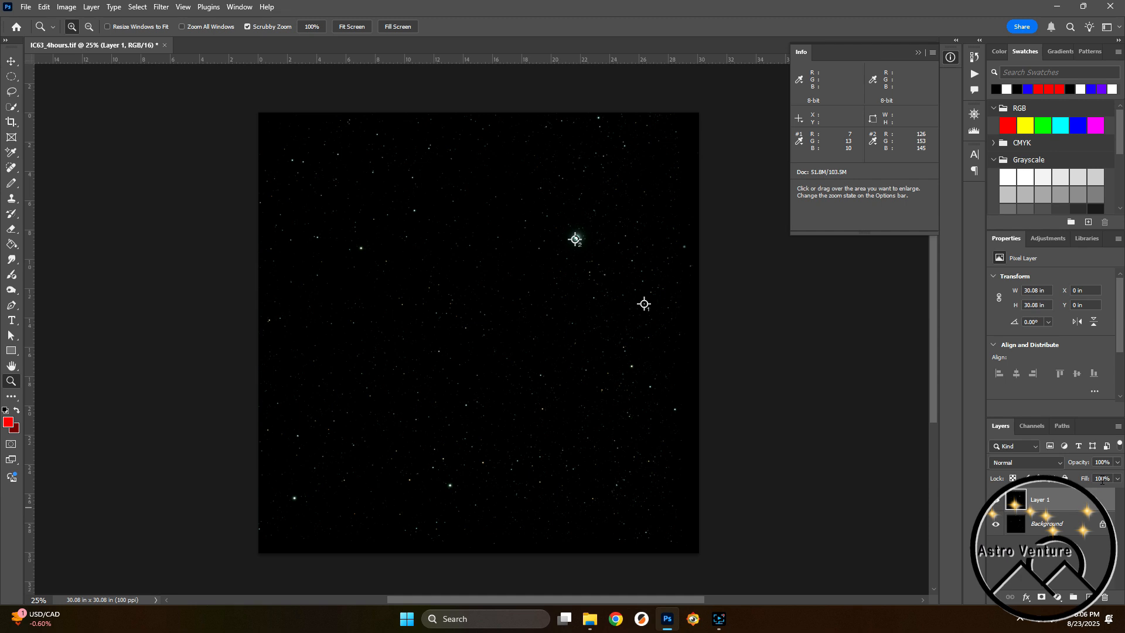
key(ctrl+j)
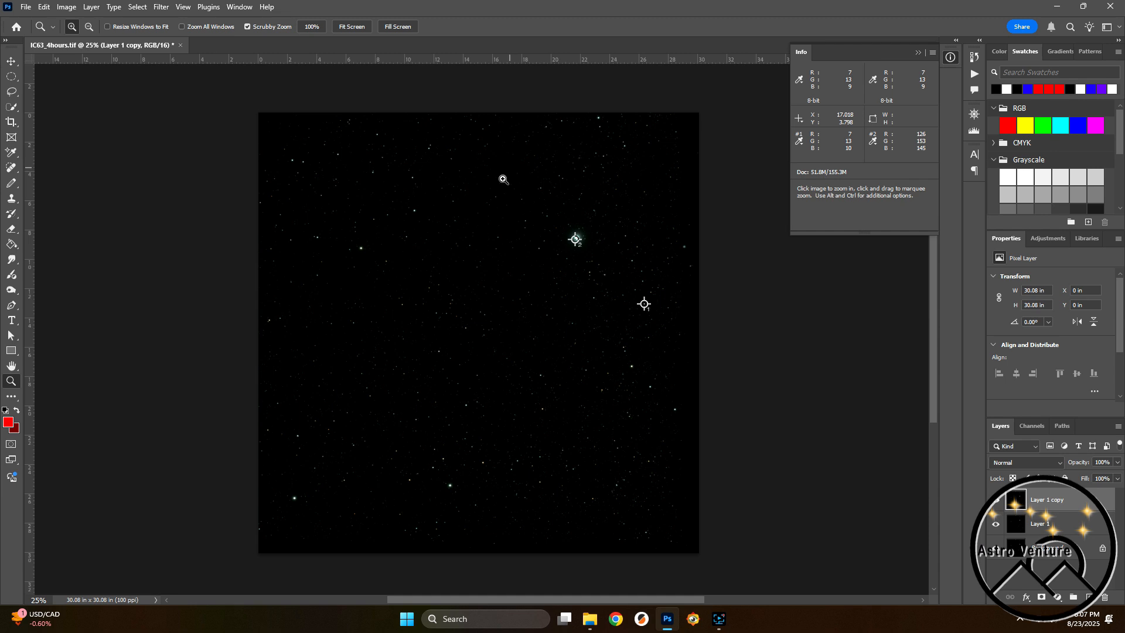
- Remove the stars from Layer 1 copy with the RC-Astro StarXTerminator filter, using Large Tile Overlap
click(66, 8)
click(160, 8)
click(160, 9)
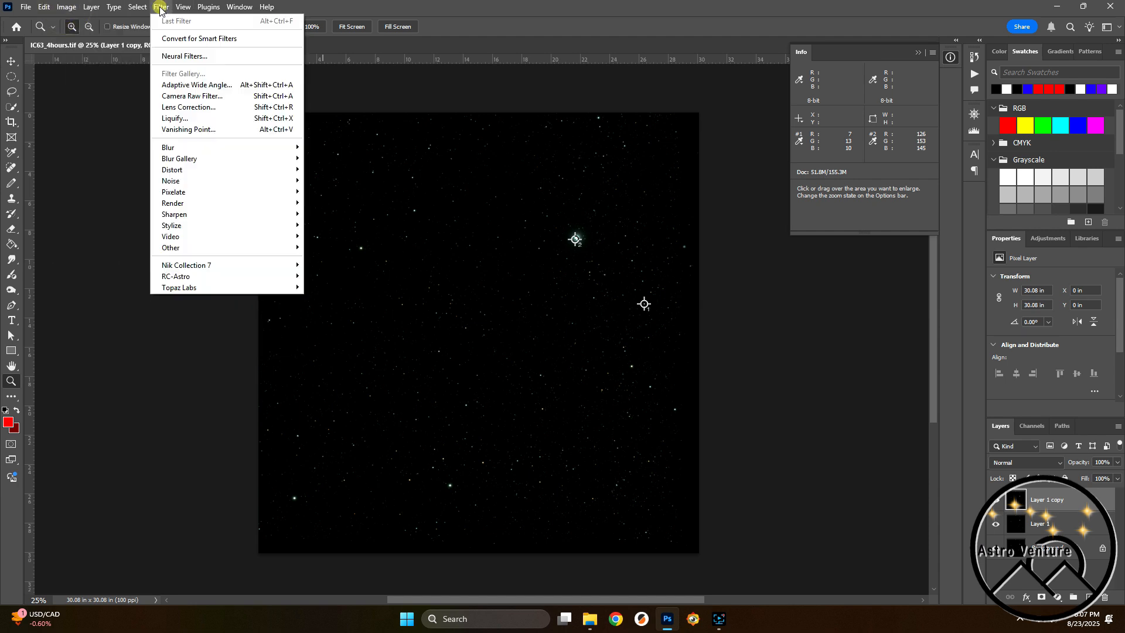
mouse_move(223, 278)
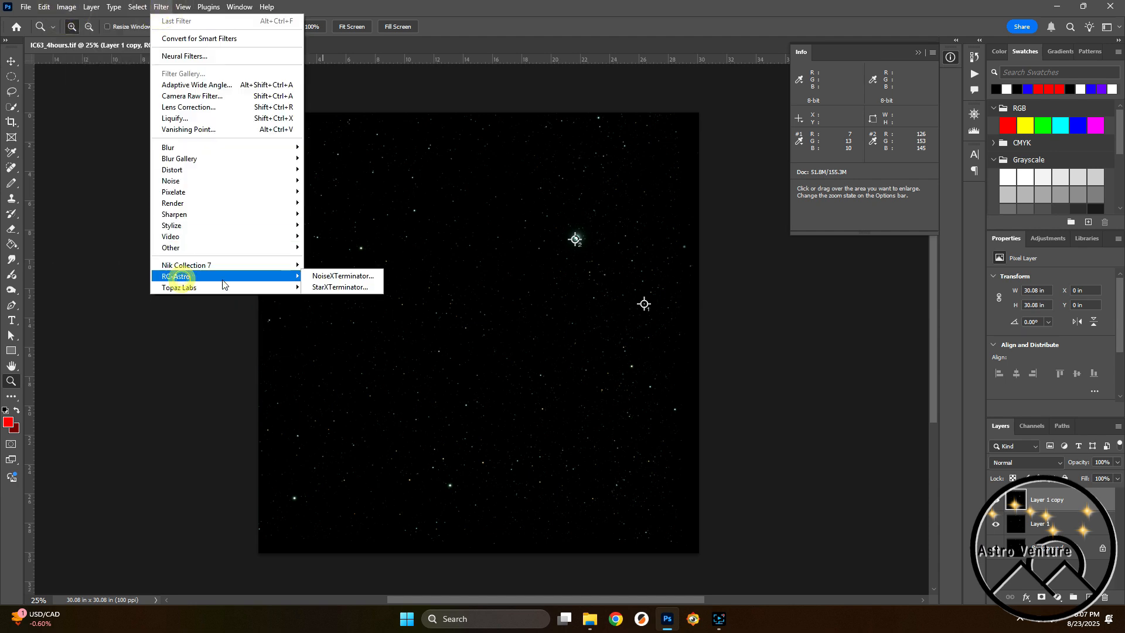
click(341, 287)
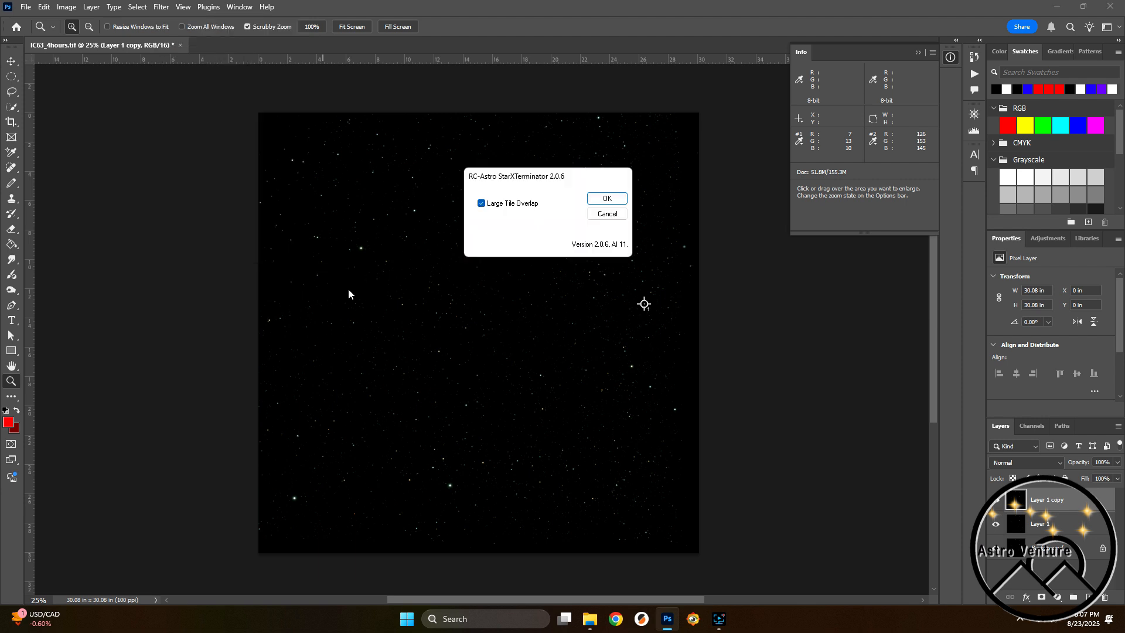
click(607, 199)
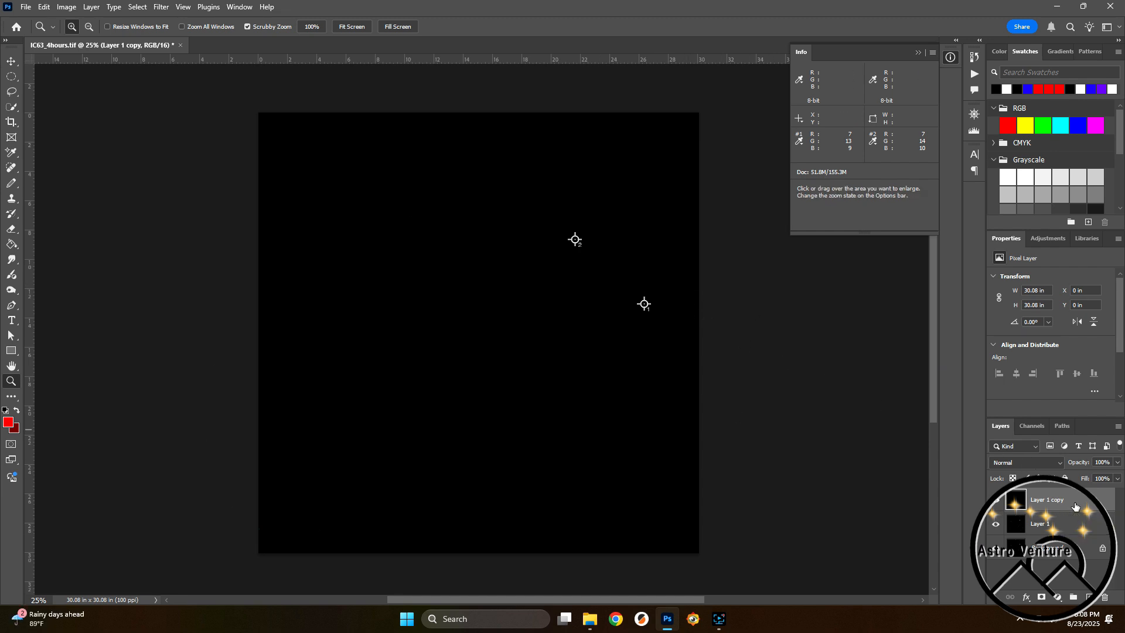
- Set the Green channel's black input level to 6 on the starless layer with Levels
key(i)
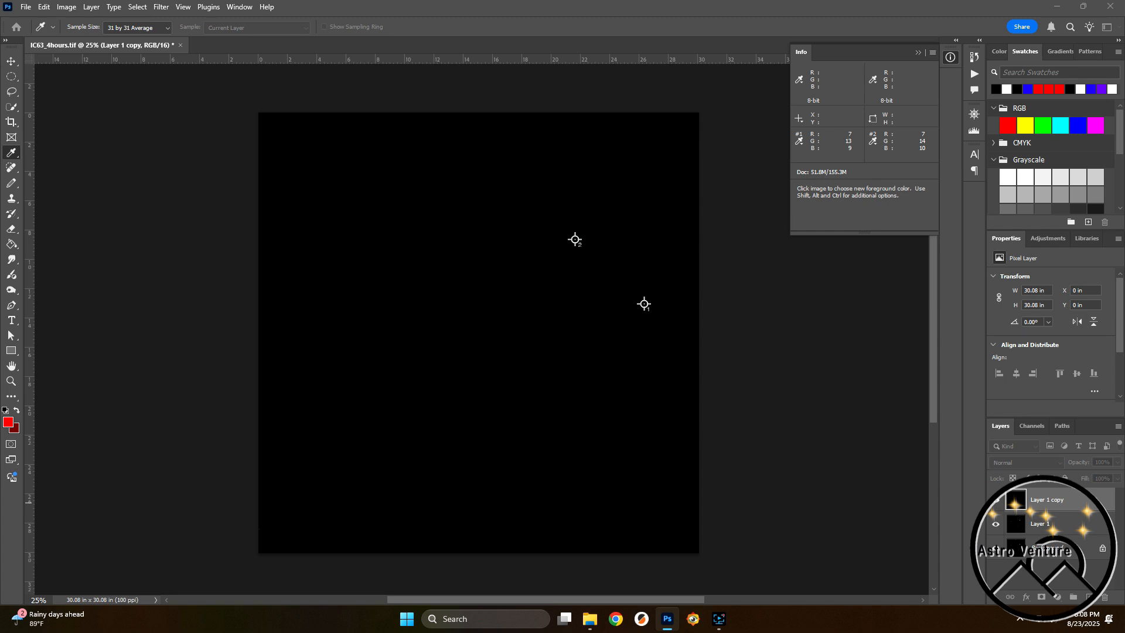
key(ctrl+l)
drag(628, 322, 816, 259)
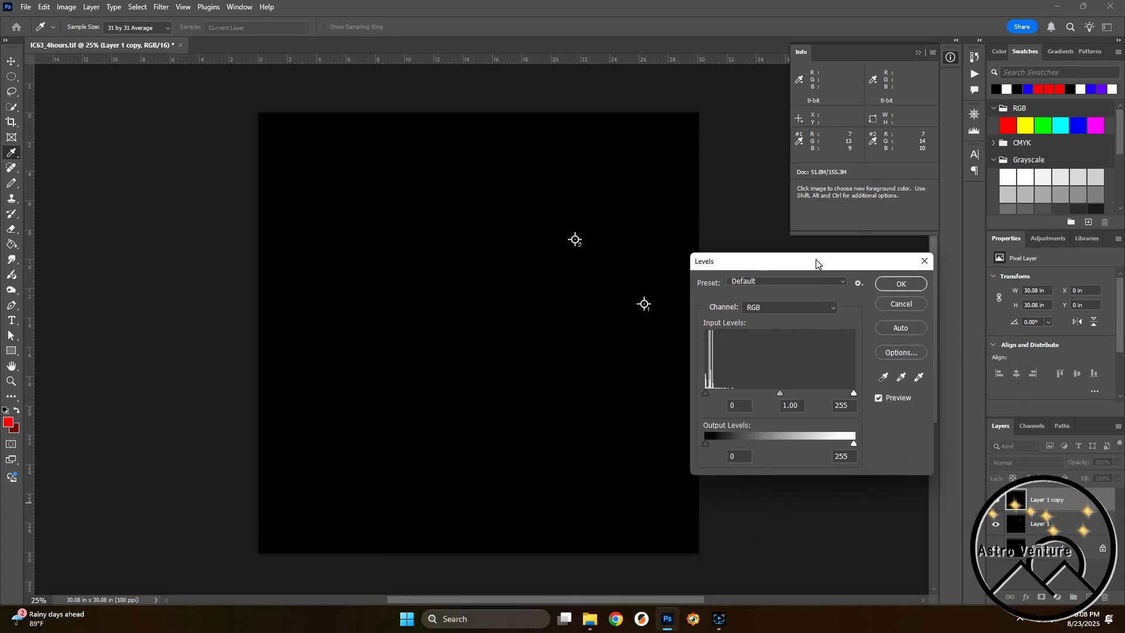
click(774, 307)
click(773, 309)
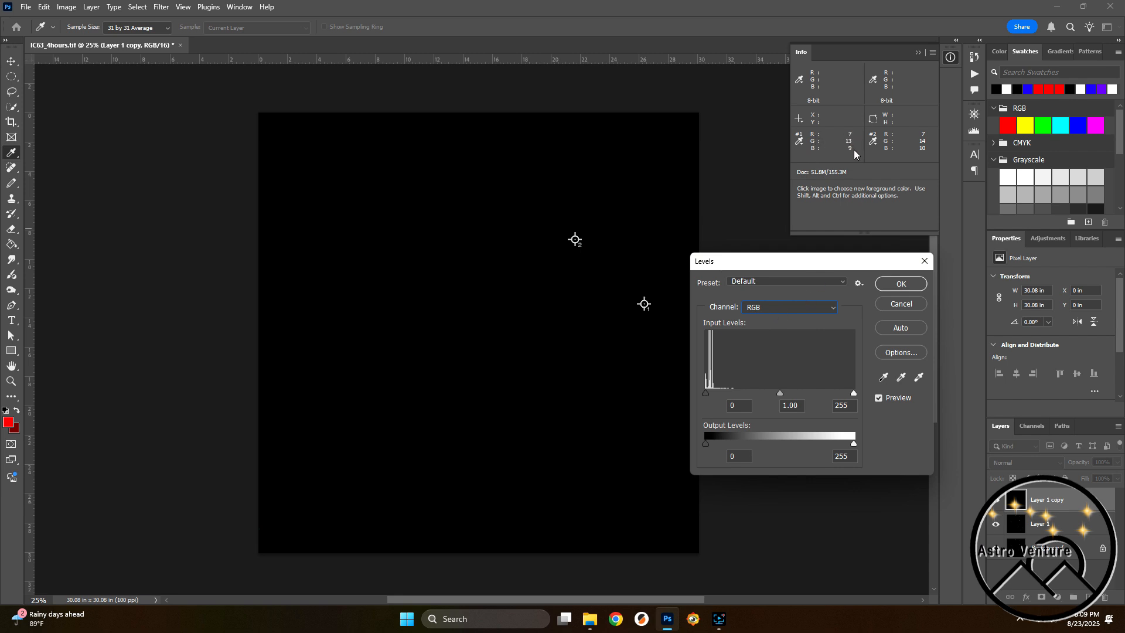
click(774, 309)
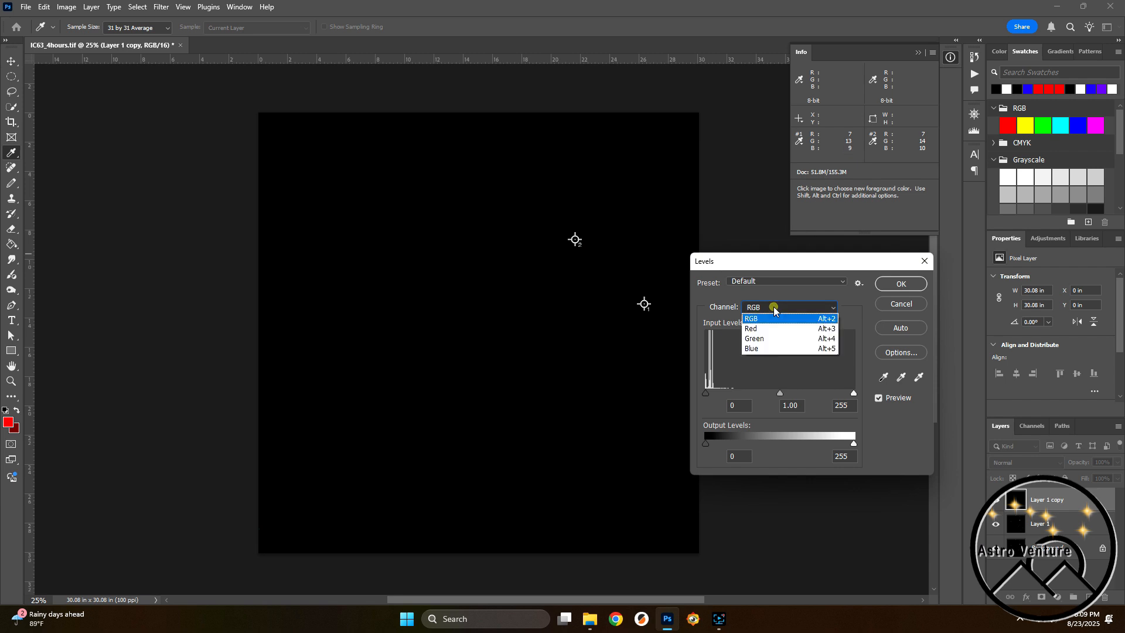
click(772, 340)
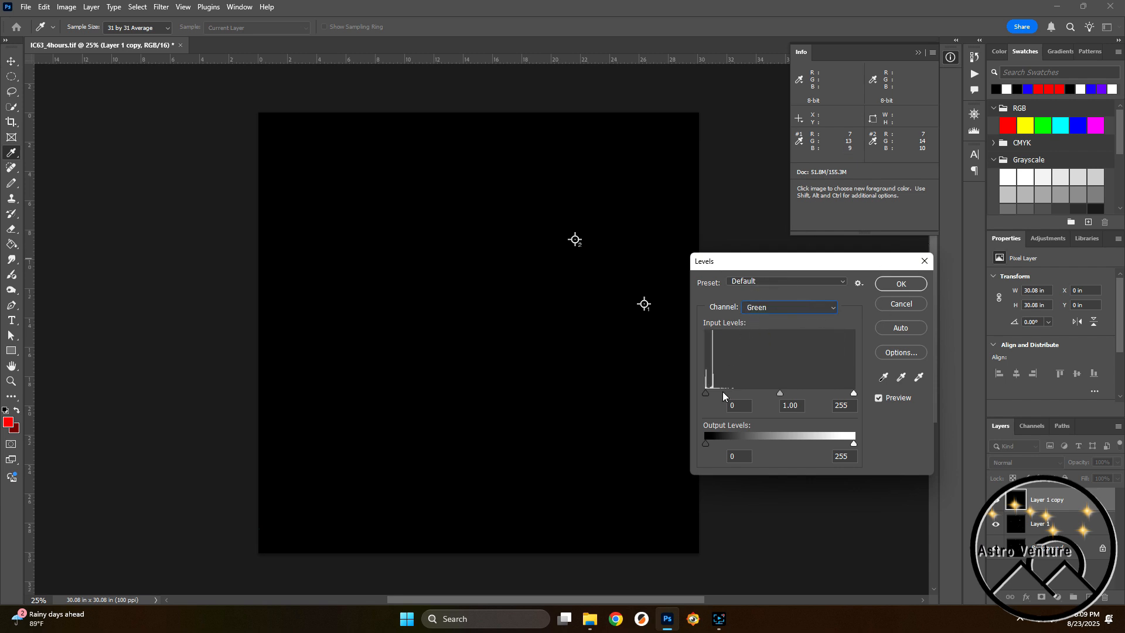
click(705, 395)
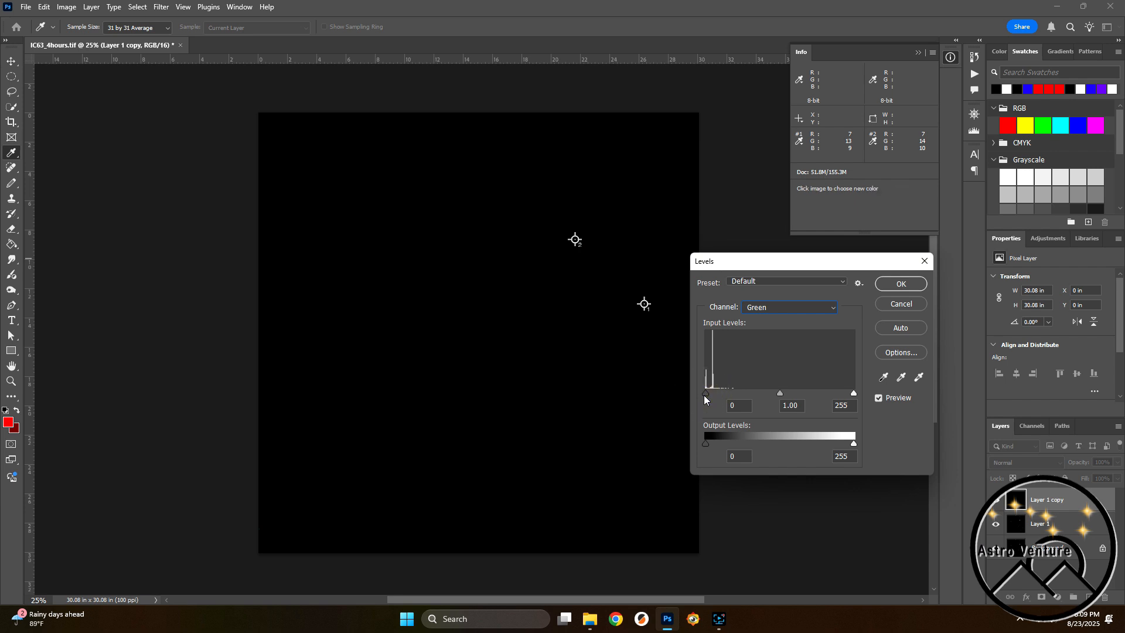
drag(704, 395, 707, 395)
drag(709, 394, 709, 394)
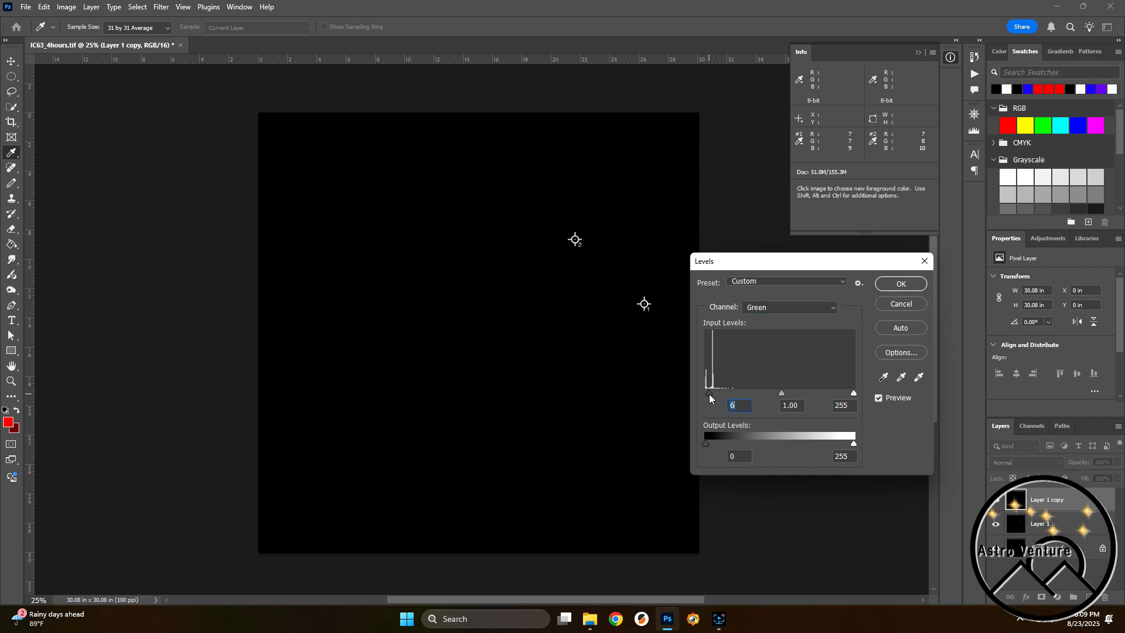
click(902, 284)
key(z)
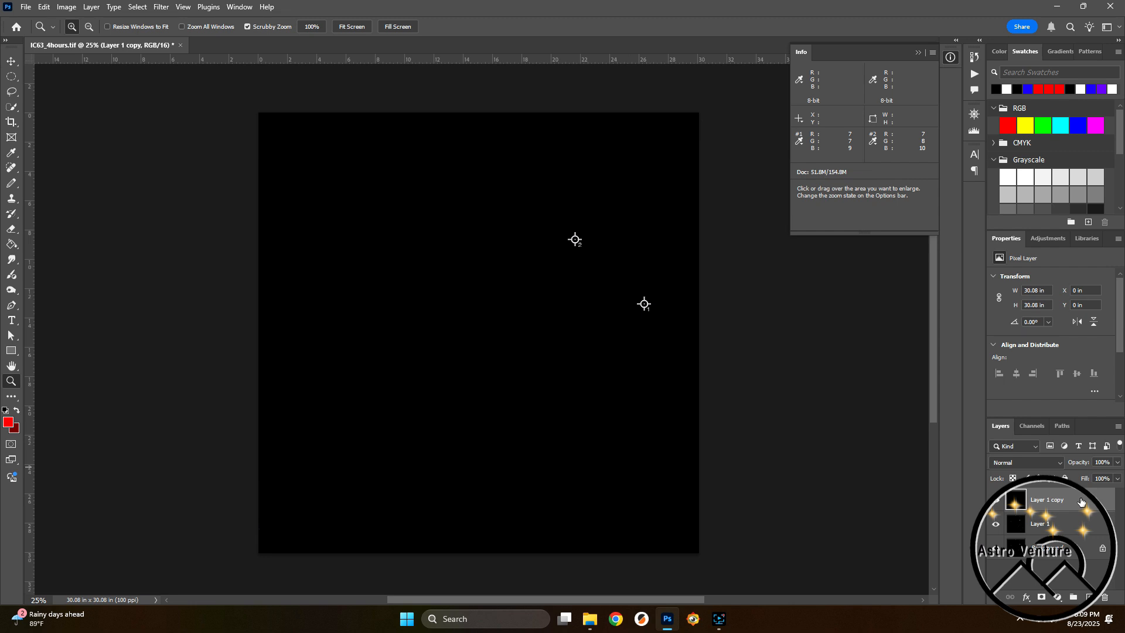
- Stretch the starless layer with the Arcsinh100 Curves preset
key(ctrl+m)
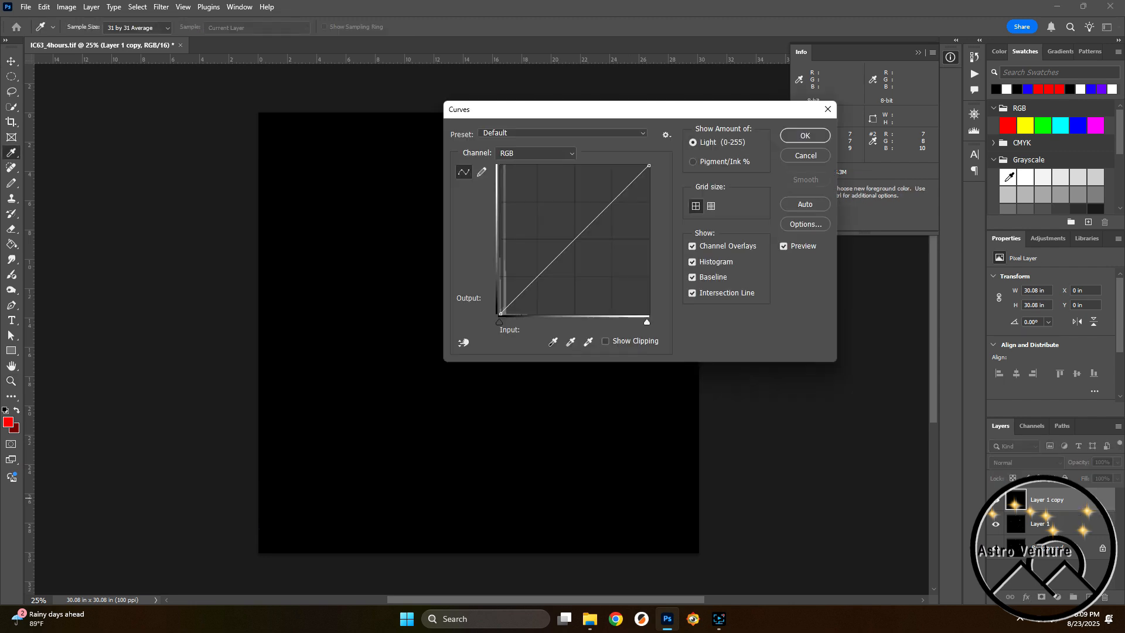
click(543, 132)
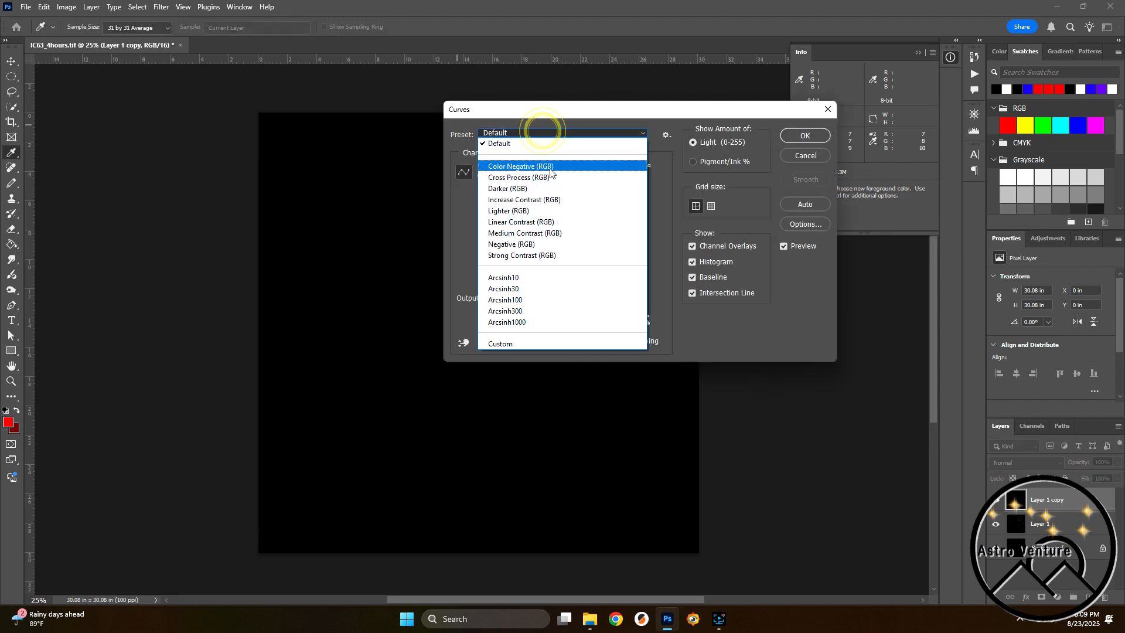
click(518, 300)
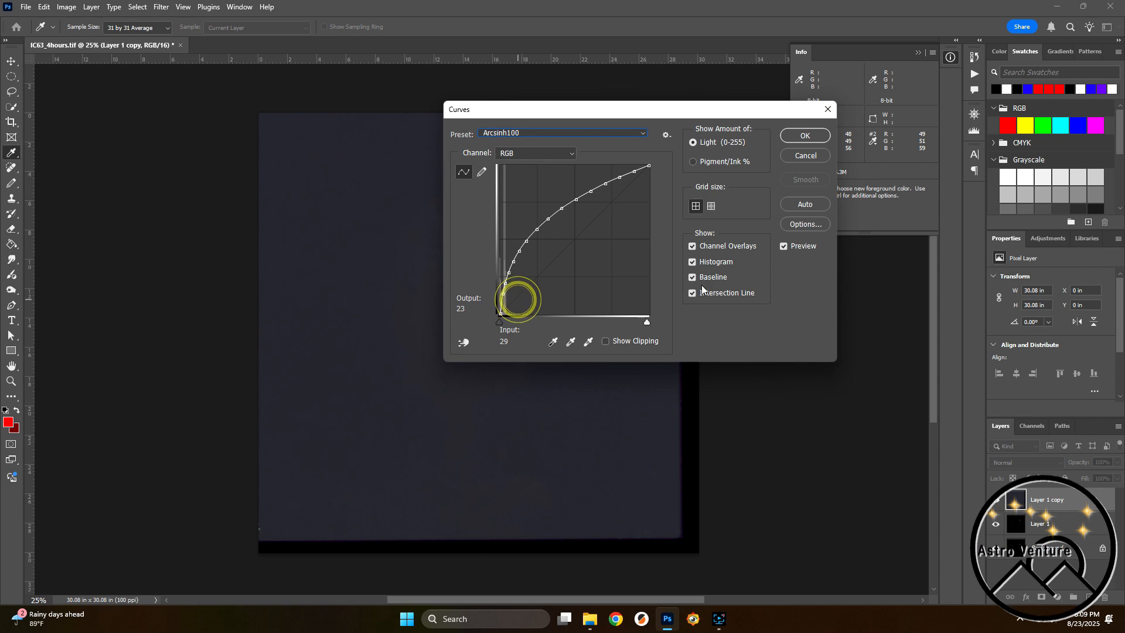
click(804, 136)
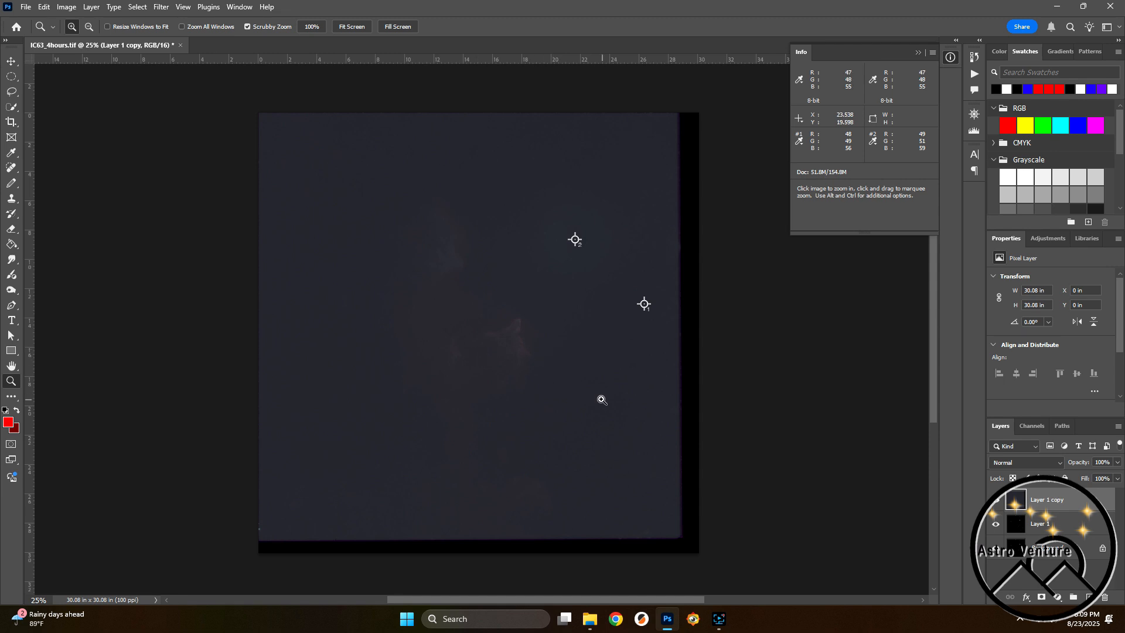
key(ctrl)
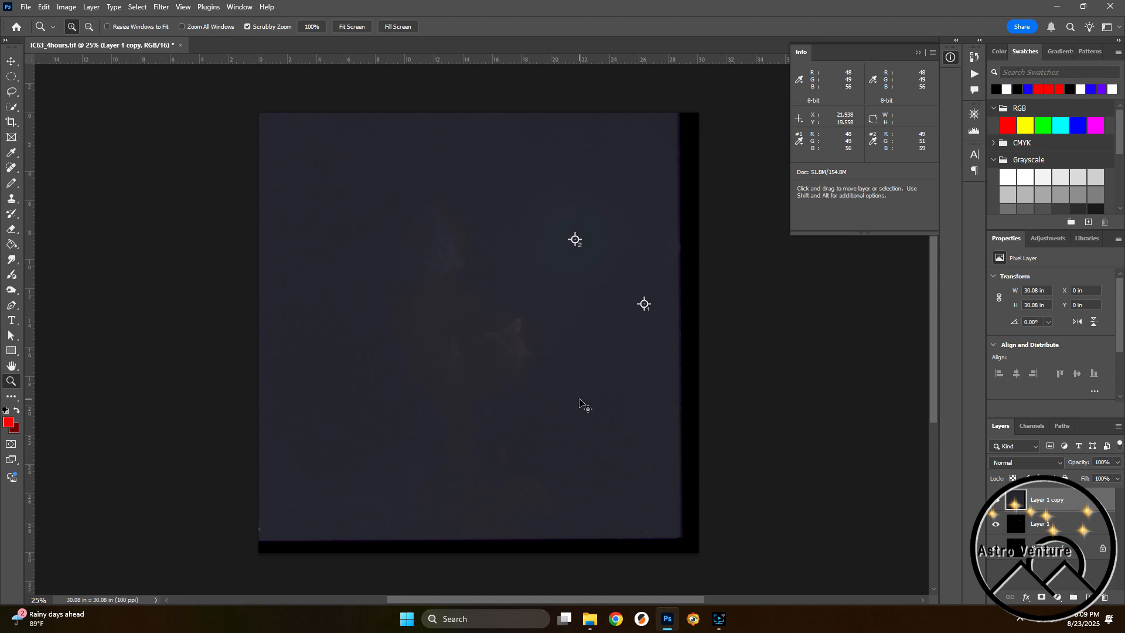
- Set the starless layer's black input levels with Levels to 40 for RGB, 2 for Green and 8 for Blue
key(ctrl+l)
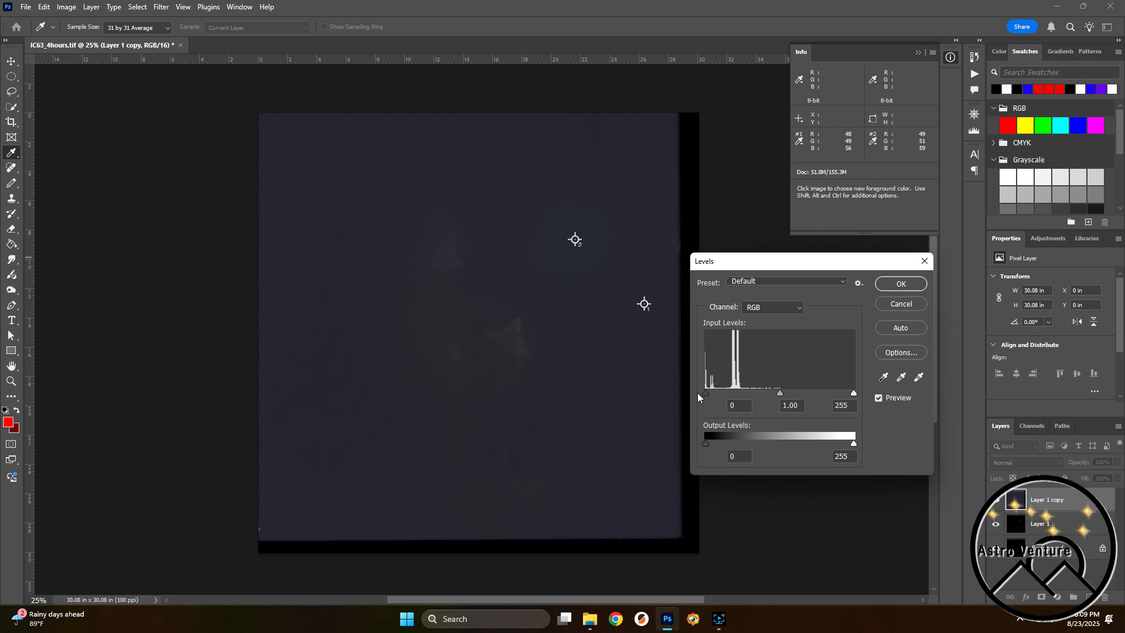
drag(702, 394, 729, 392)
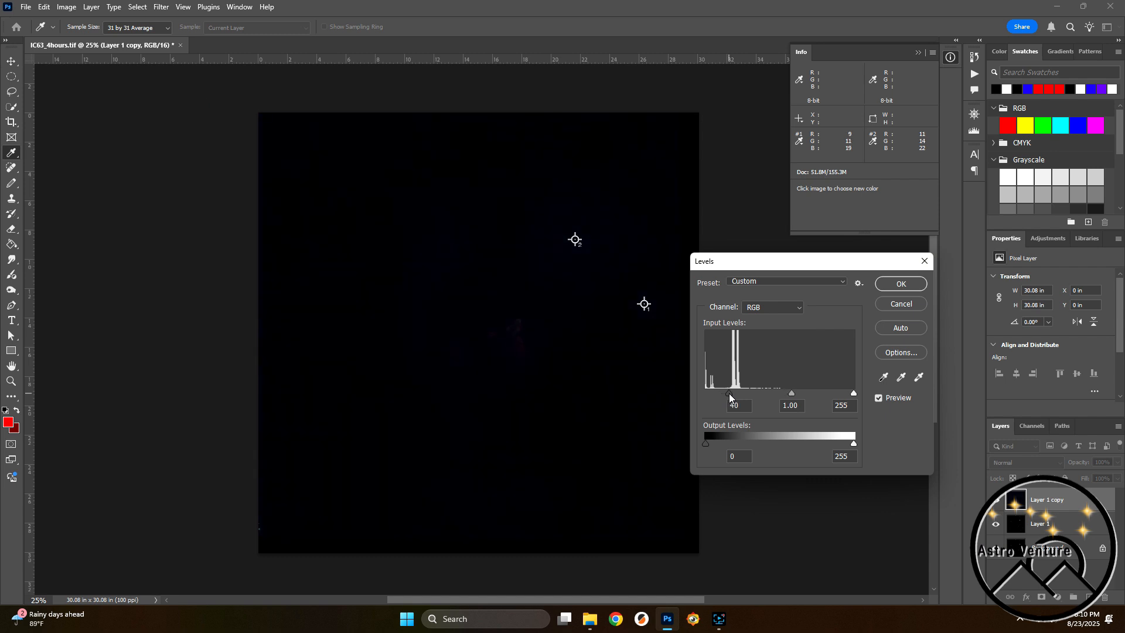
click(772, 307)
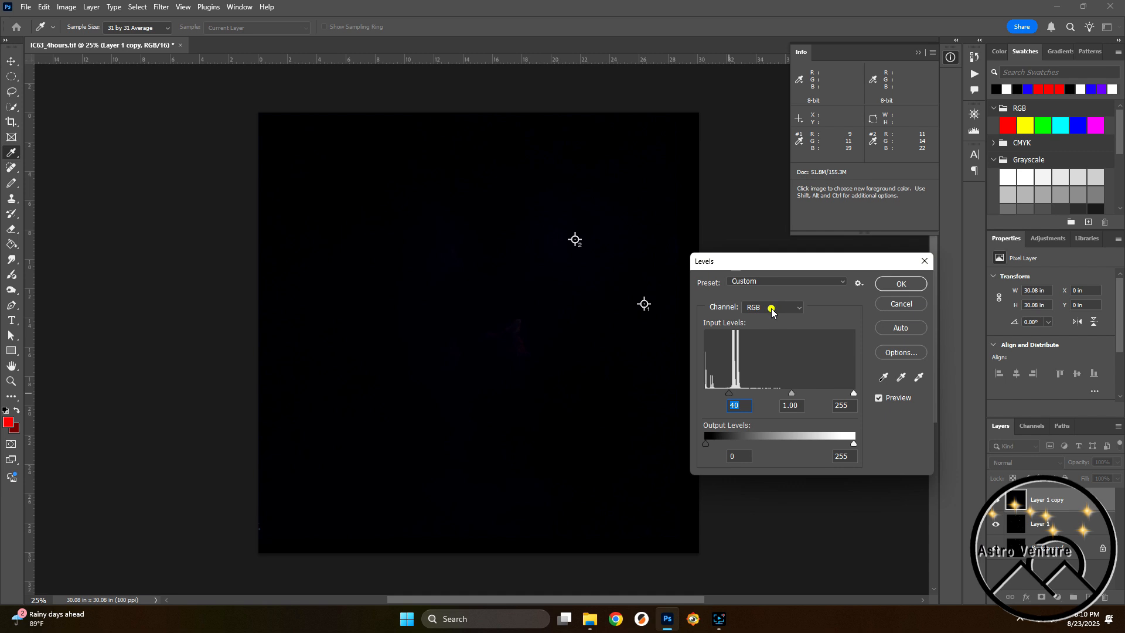
click(755, 339)
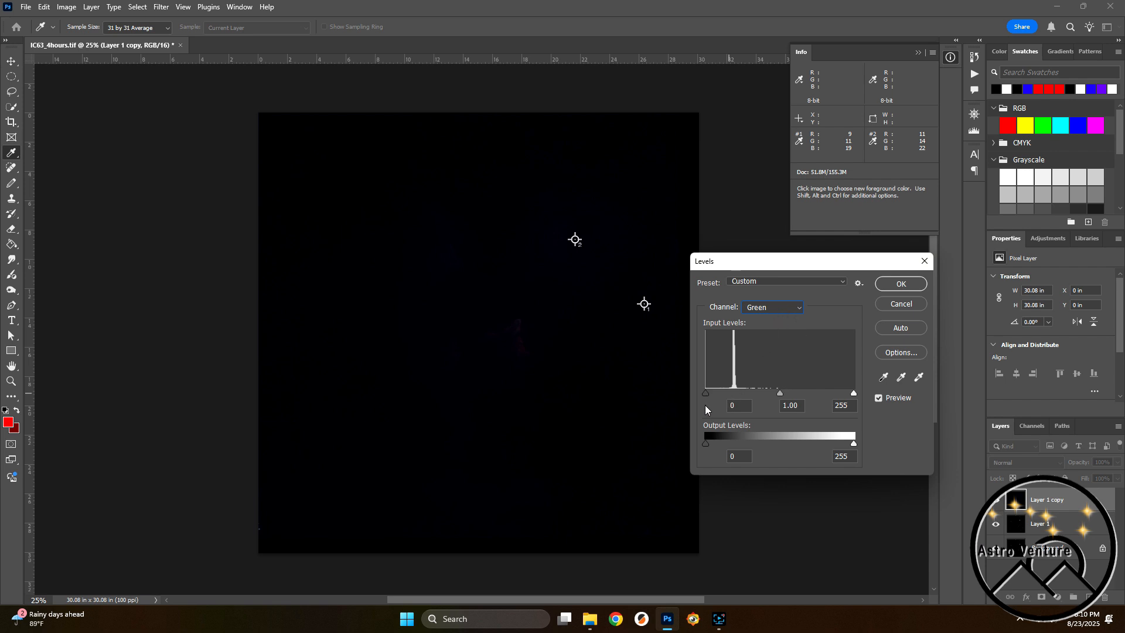
drag(705, 393, 708, 392)
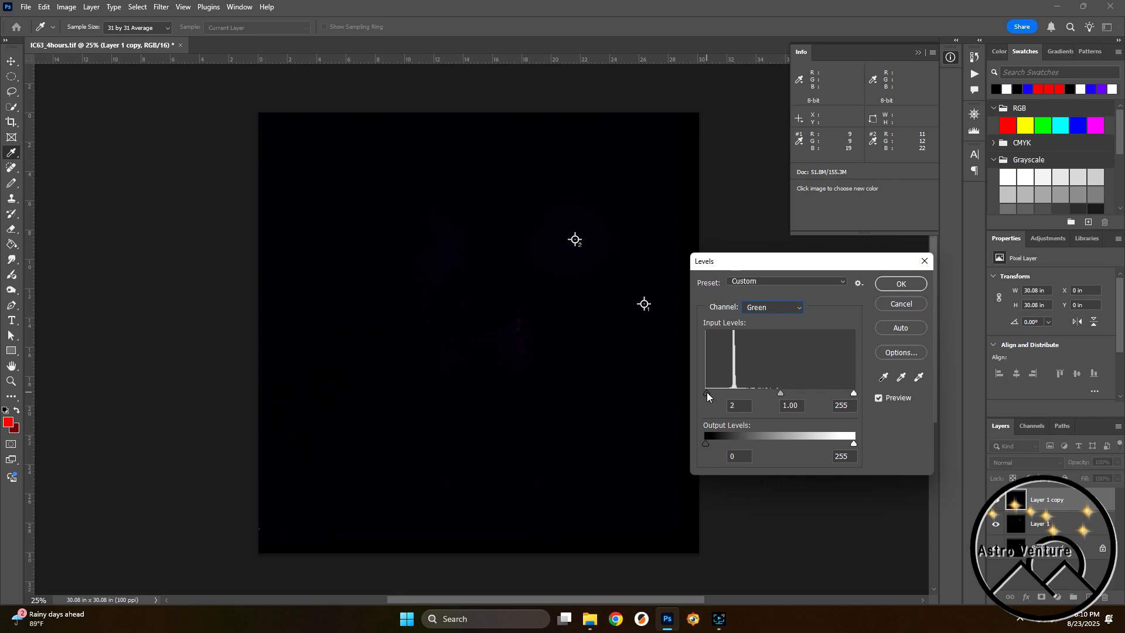
click(777, 309)
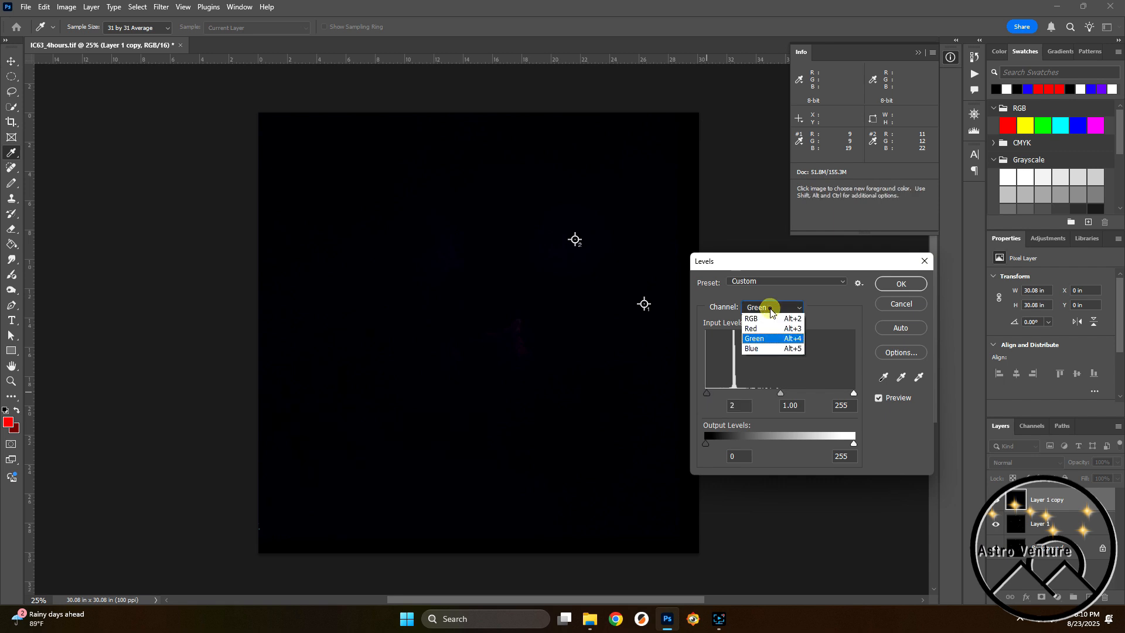
click(761, 348)
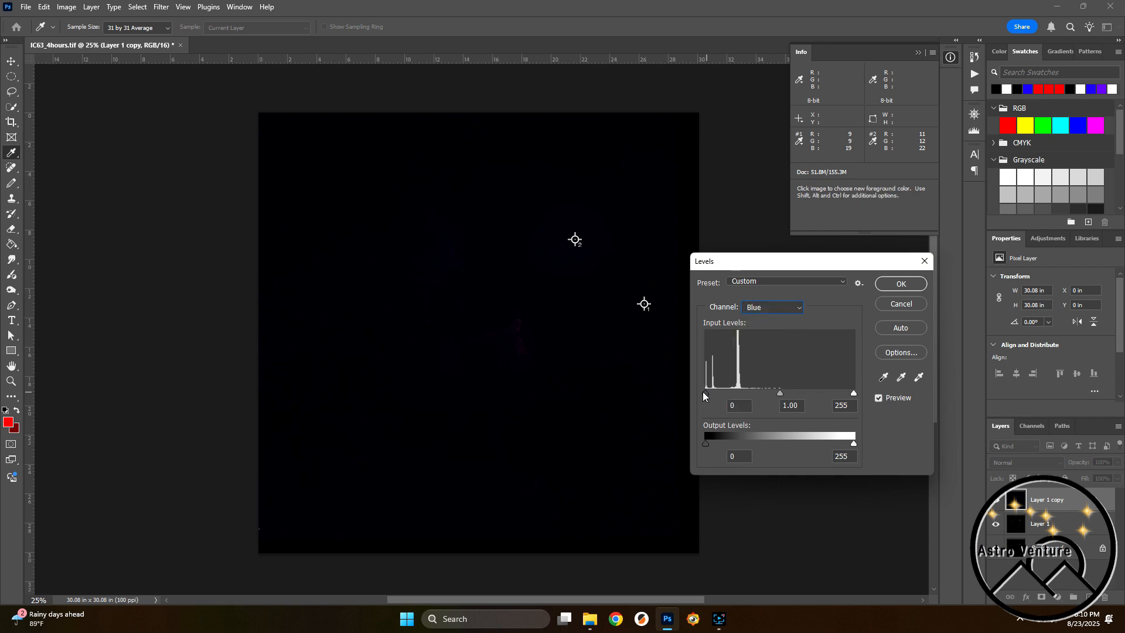
drag(705, 392, 709, 392)
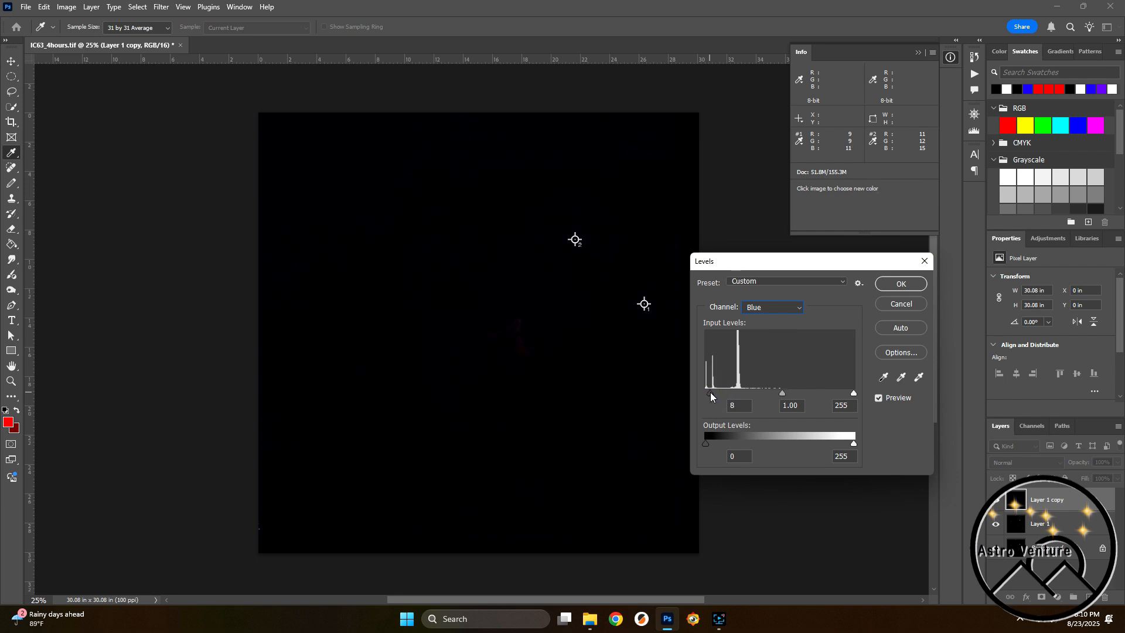
key(Tab)
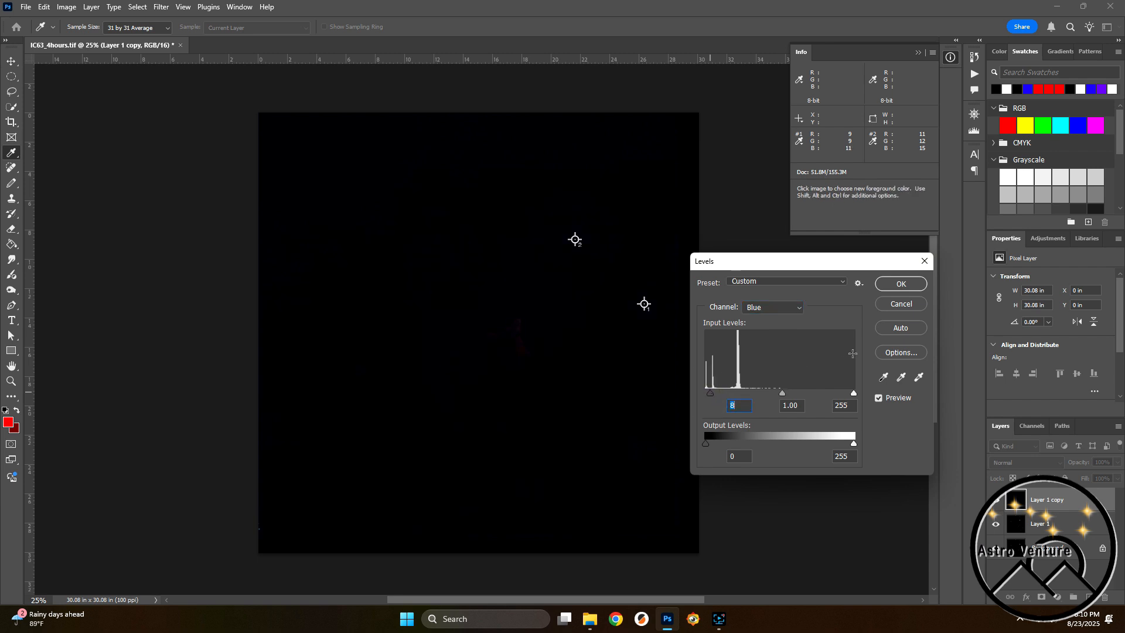
click(901, 284)
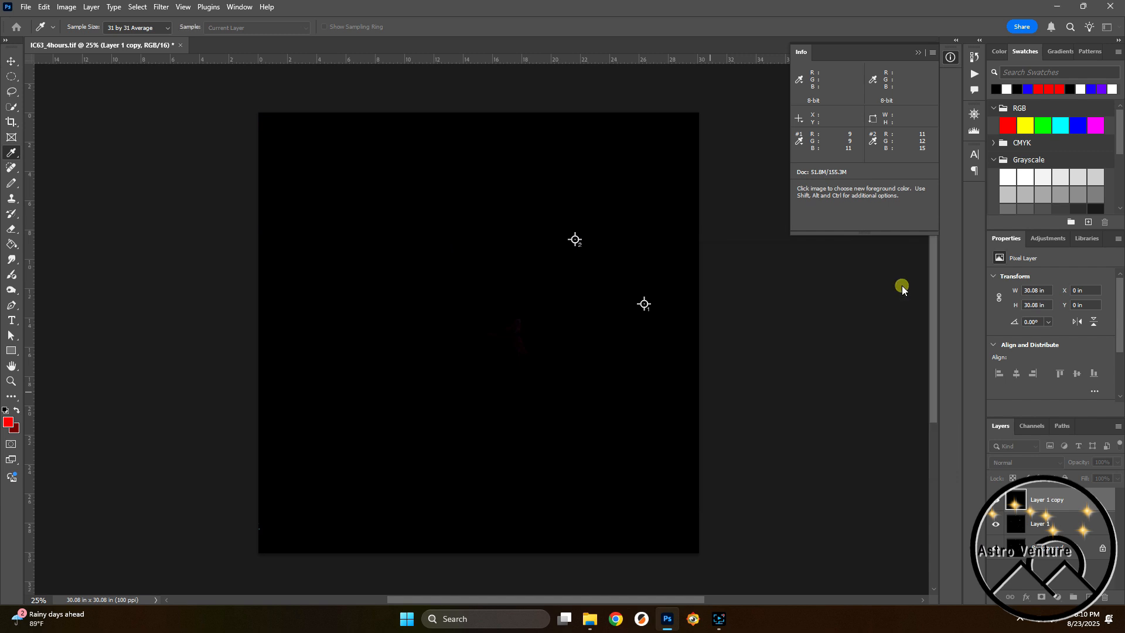
- Apply the Arcsinh100 Curves preset a second time to stretch the starless layer further
key(z)
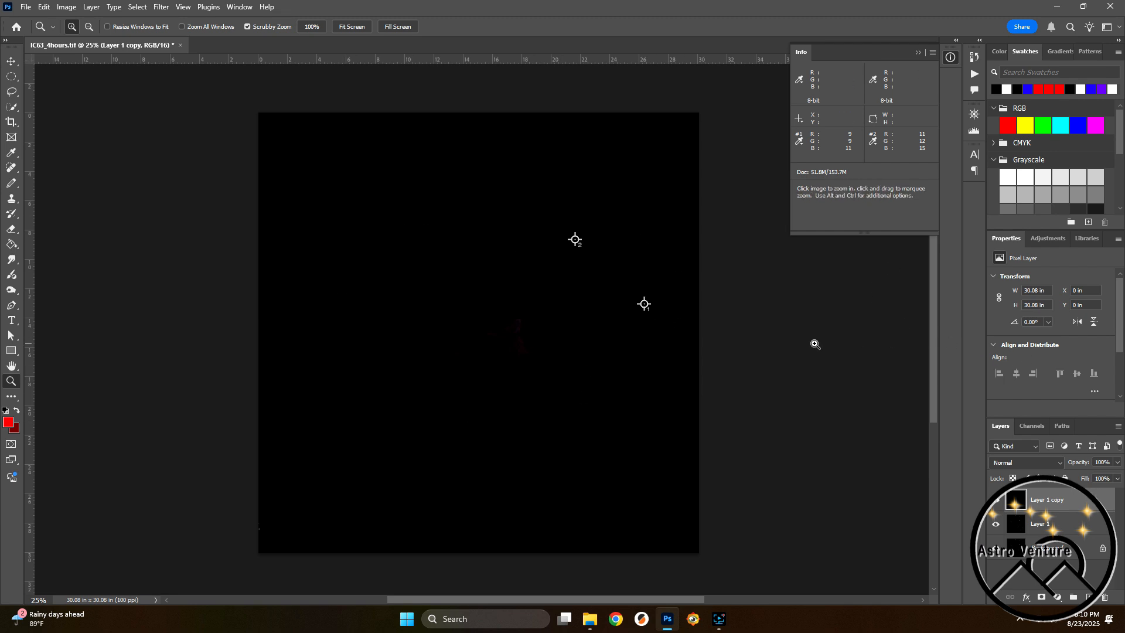
key(ctrl+m)
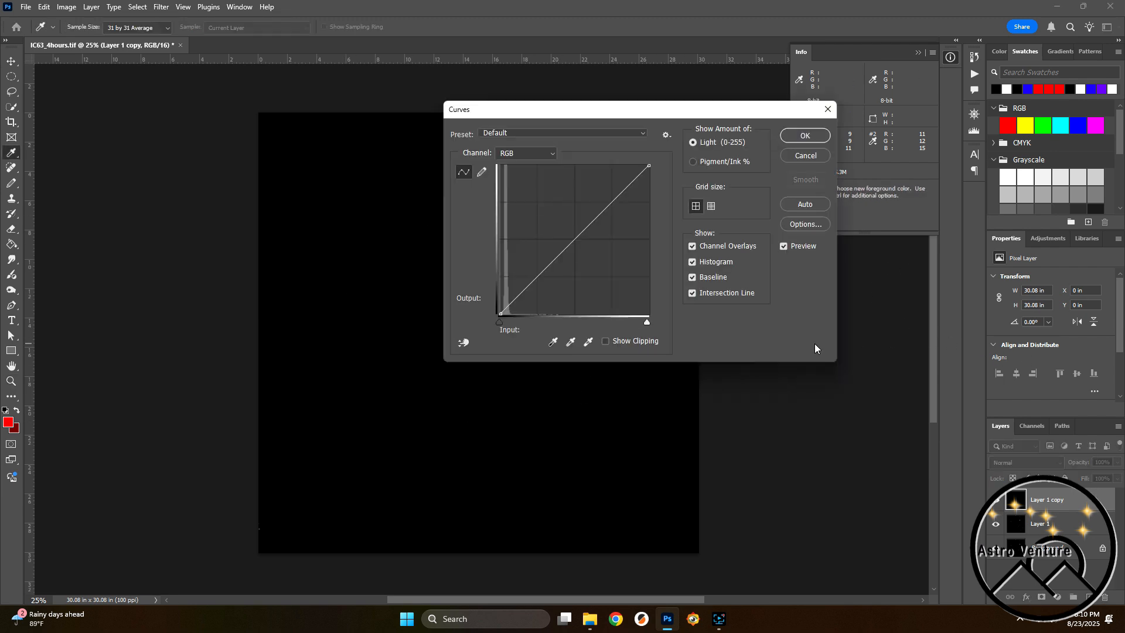
drag(592, 114, 725, 213)
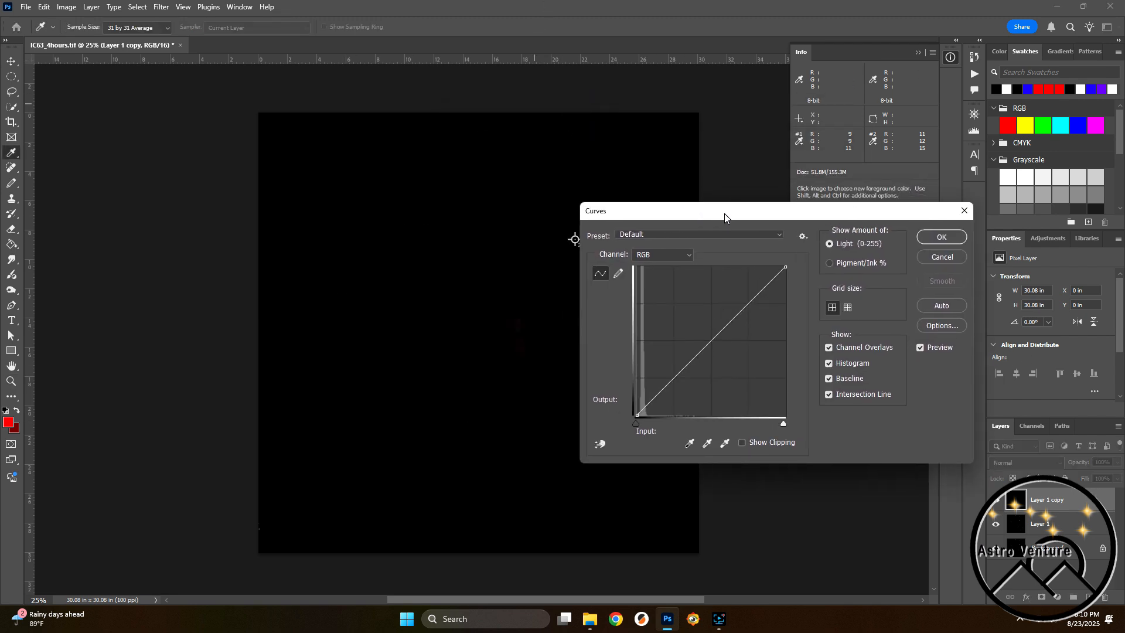
click(670, 234)
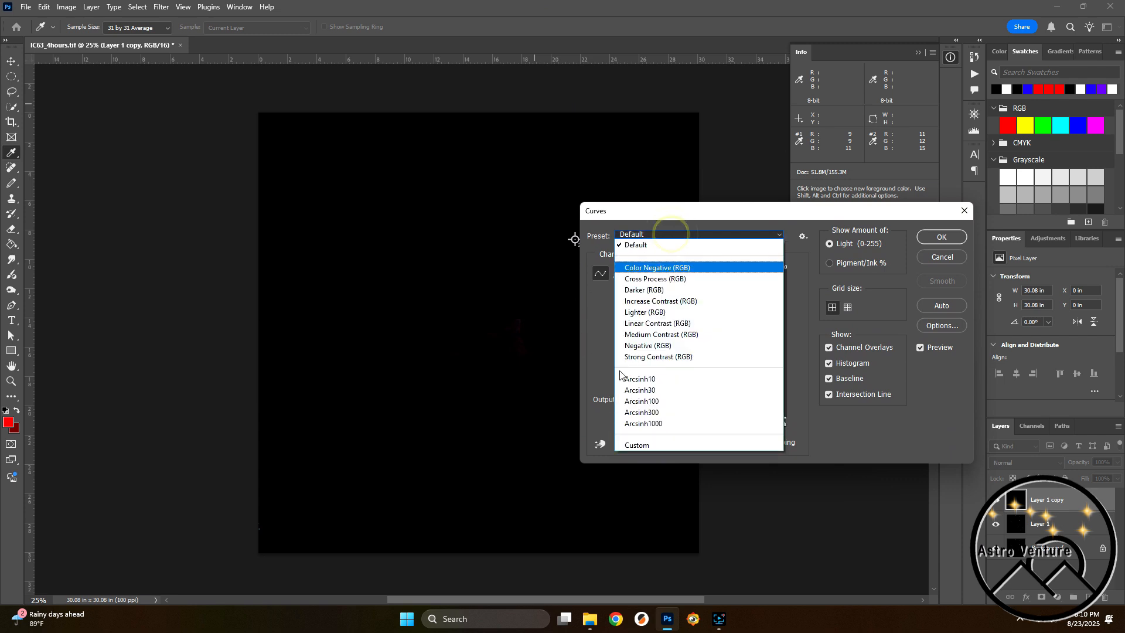
click(643, 402)
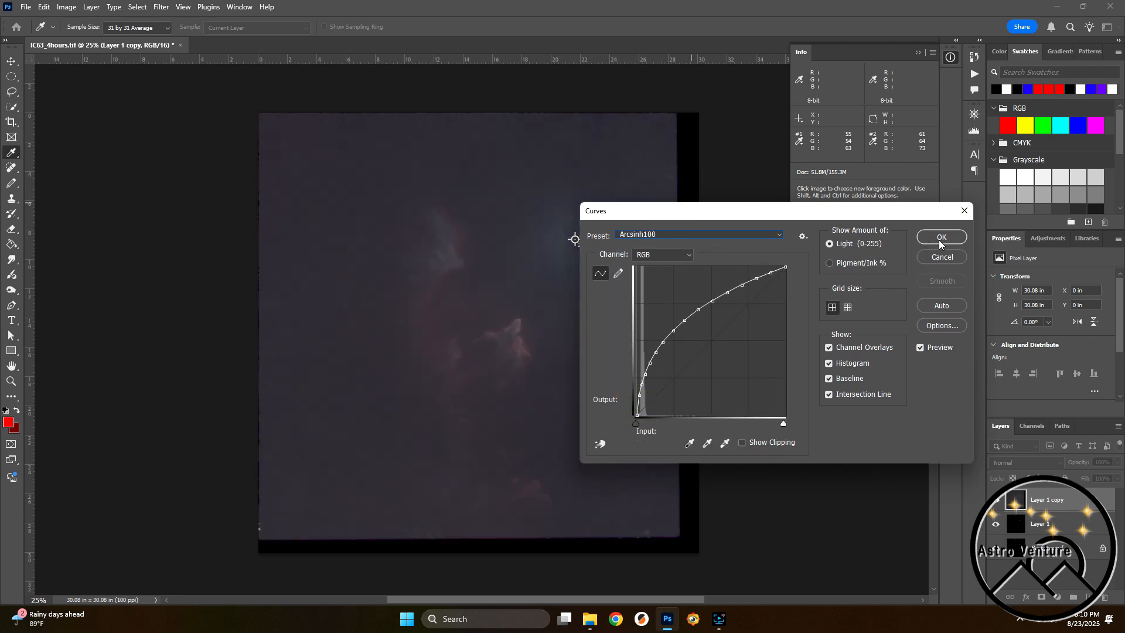
click(941, 238)
key(z)
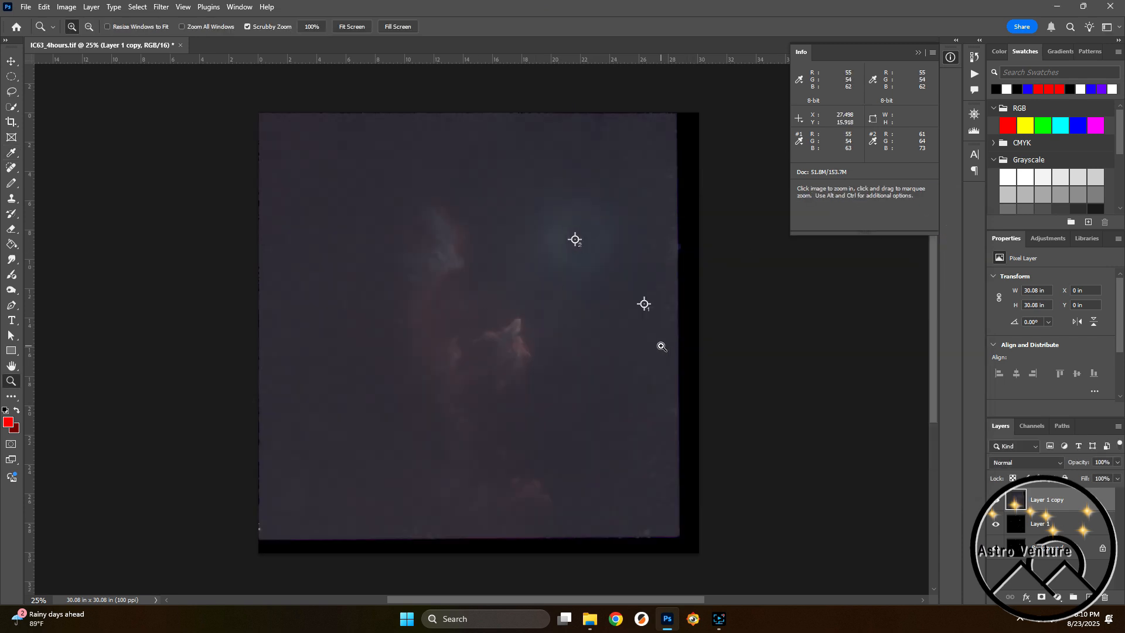
- Darken the starless layer's background with Levels by setting the RGB black input level to 47
key(ctrl+l)
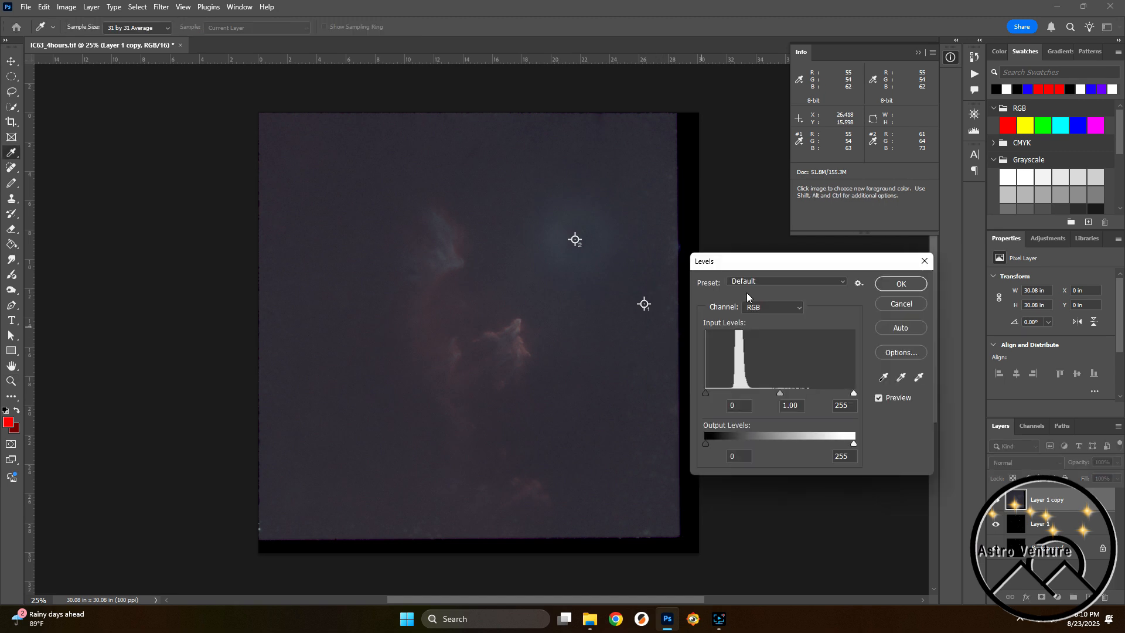
drag(706, 395, 720, 391)
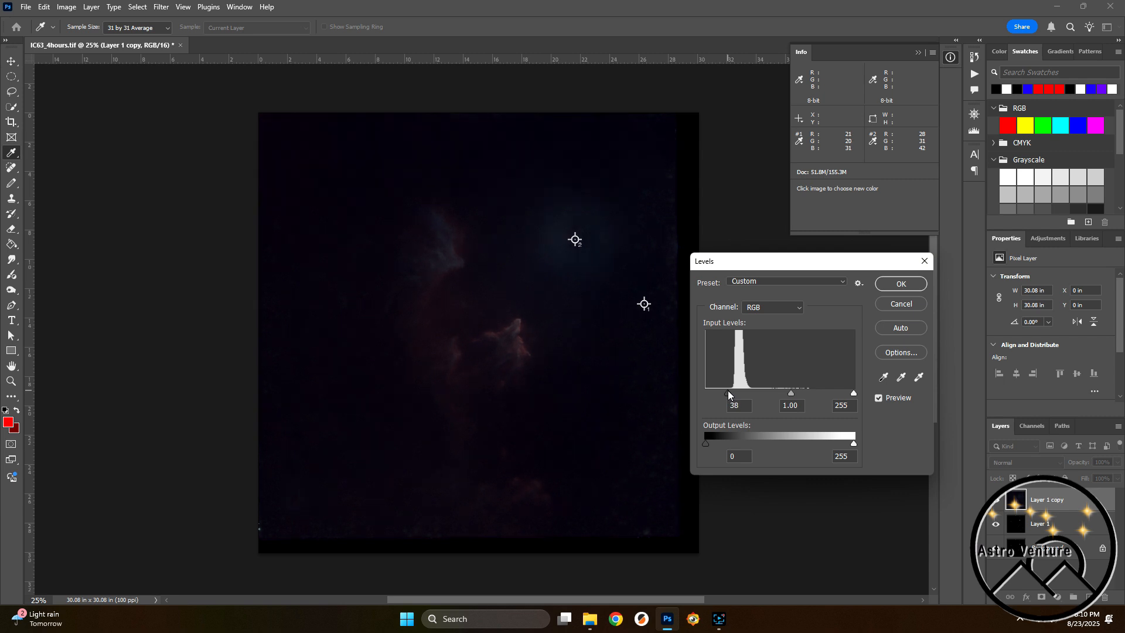
drag(728, 394, 730, 394)
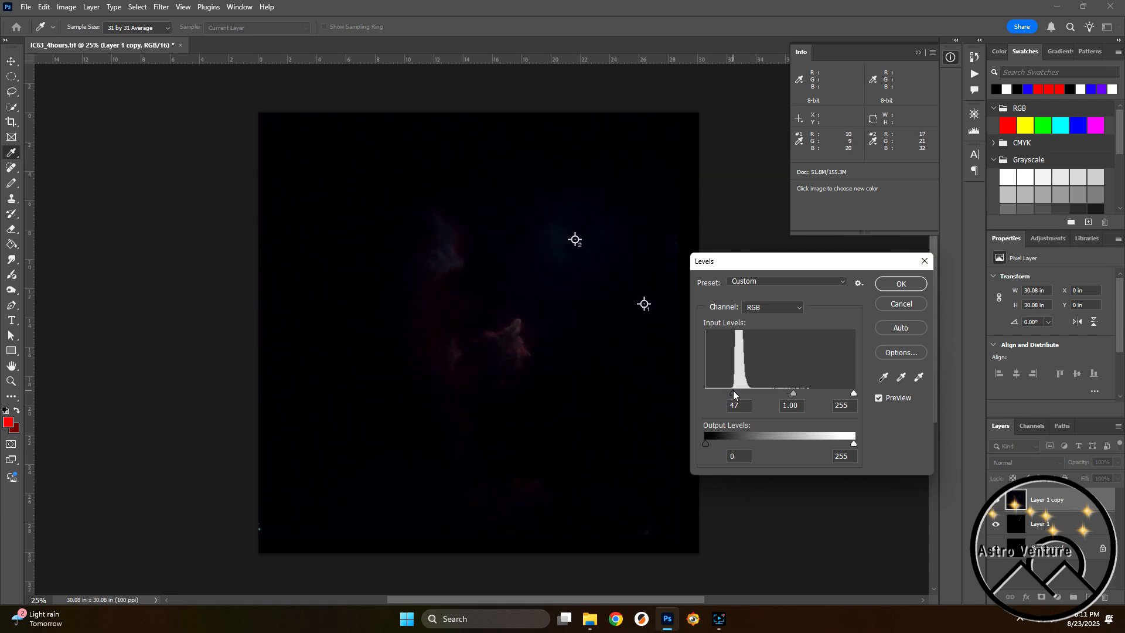
drag(733, 391, 734, 391)
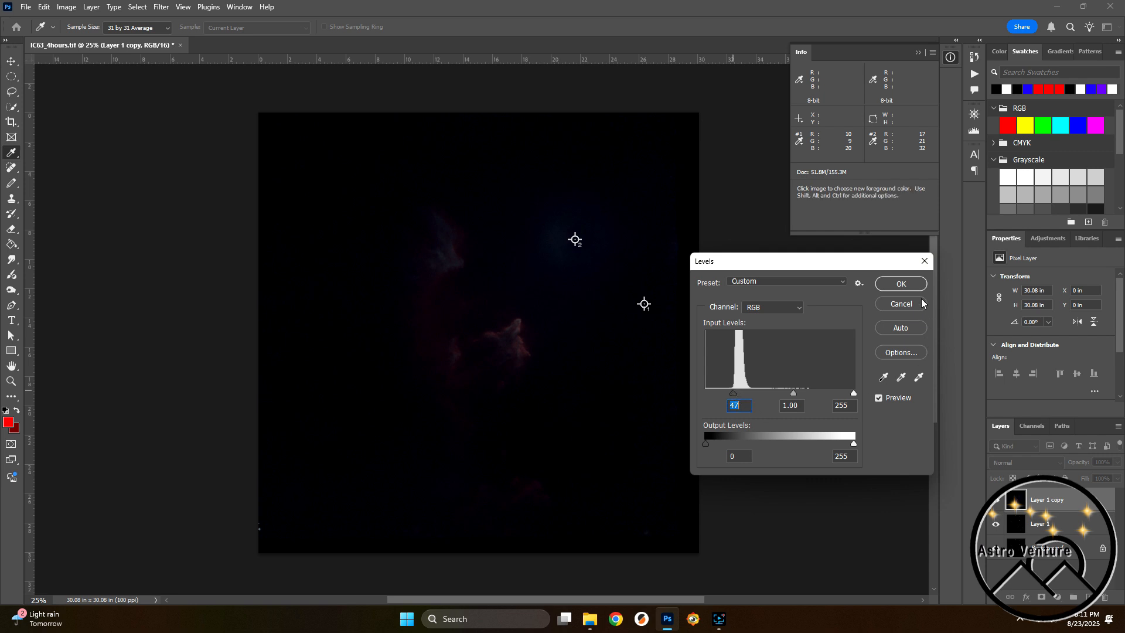
click(905, 283)
key(z)
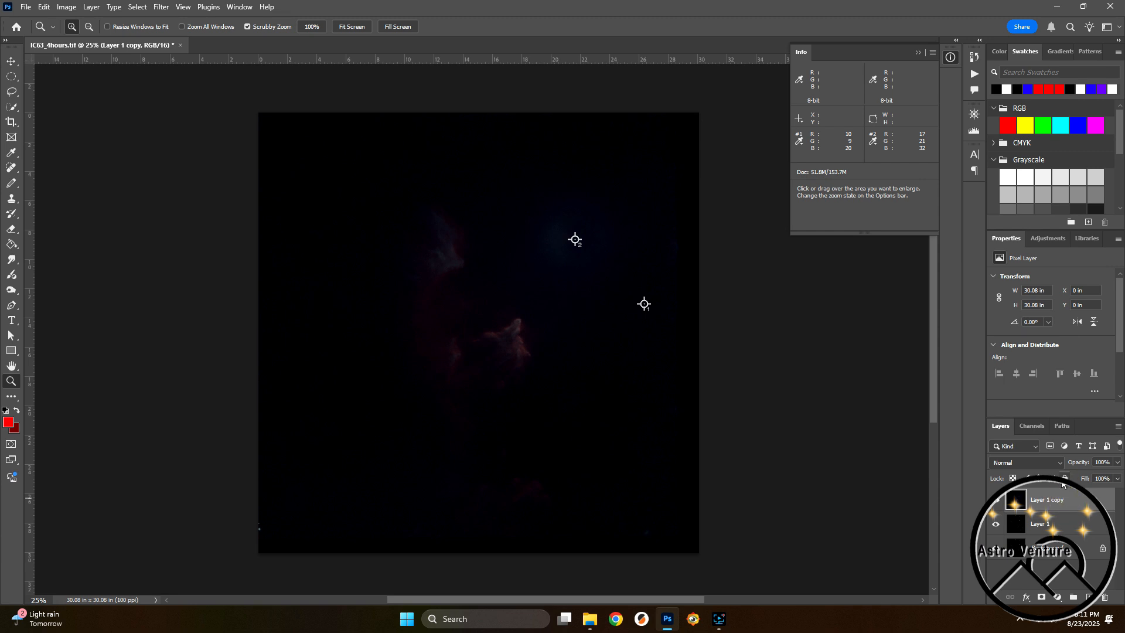
- Duplicate Layer 1 copy and set Blacks to -22, Contrast to +16 and Whites to +10 on the duplicate in the Camera Raw Filter
key(ctrl+j)
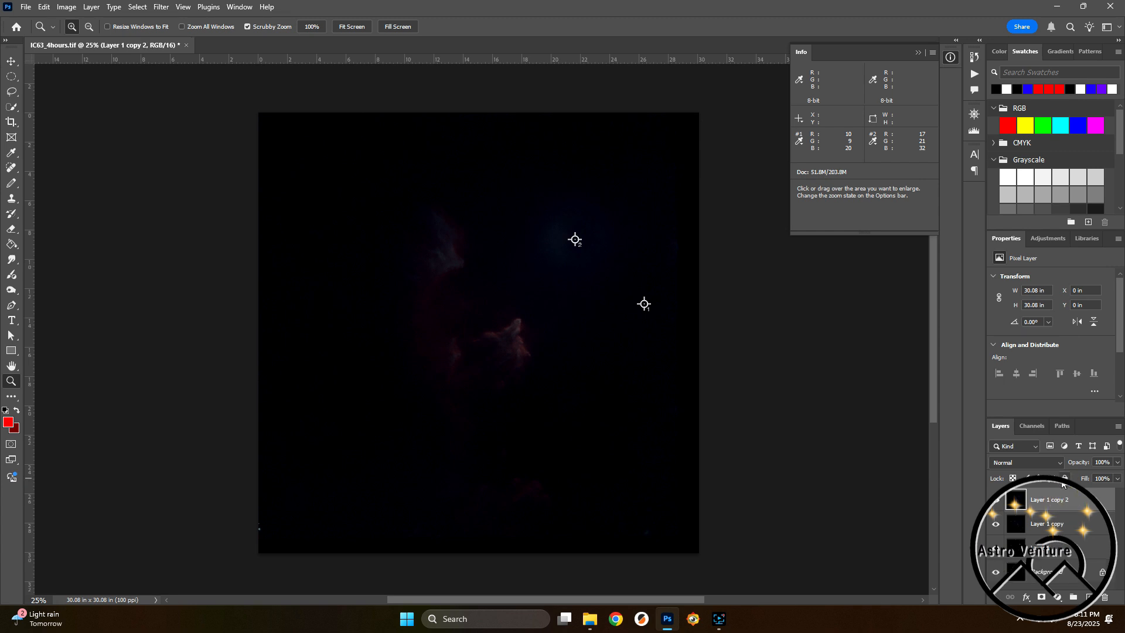
click(1058, 508)
click(161, 6)
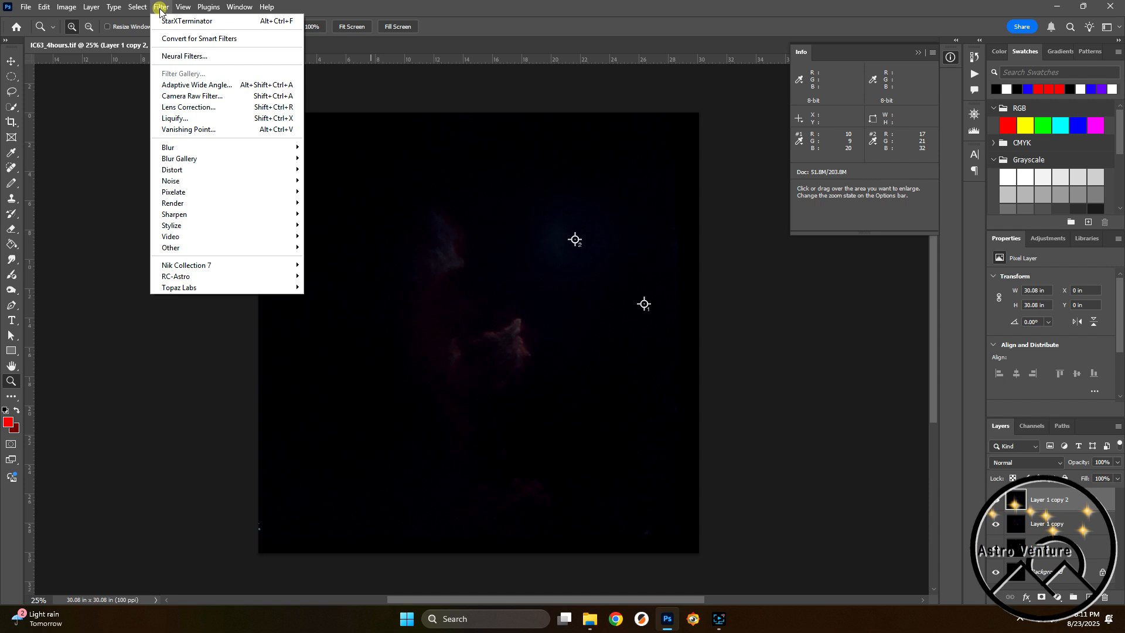
click(167, 96)
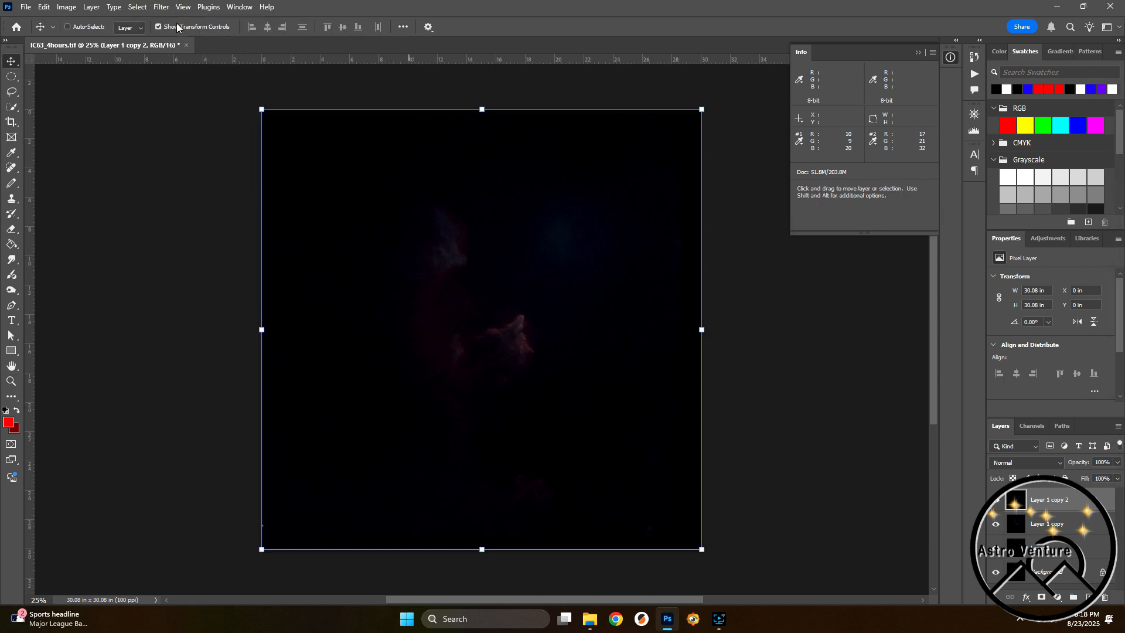
click(161, 6)
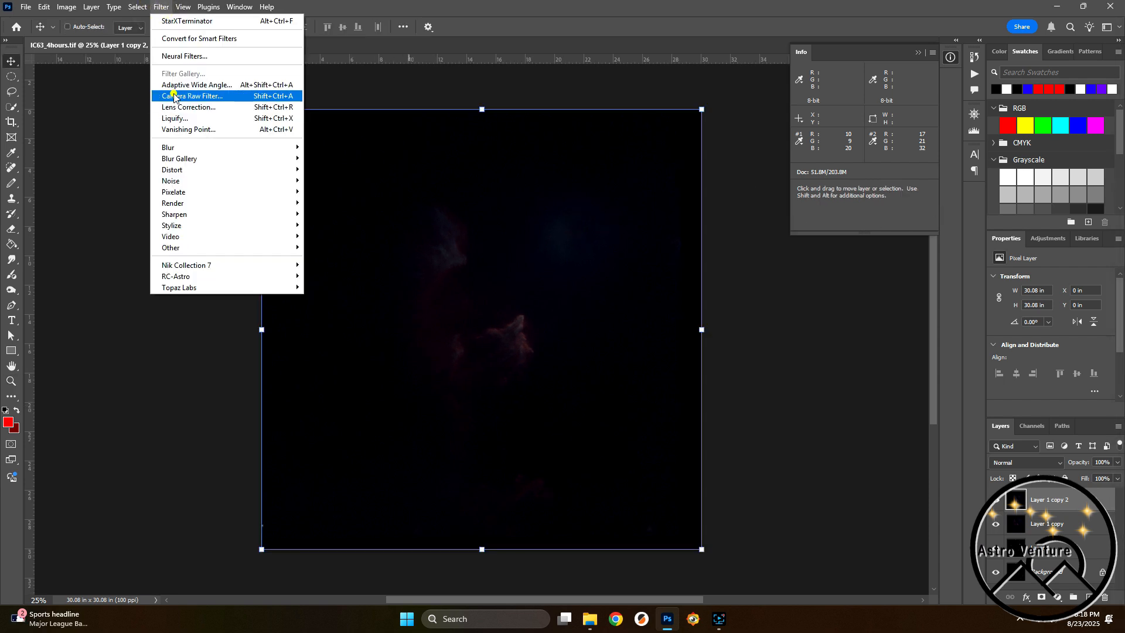
click(173, 96)
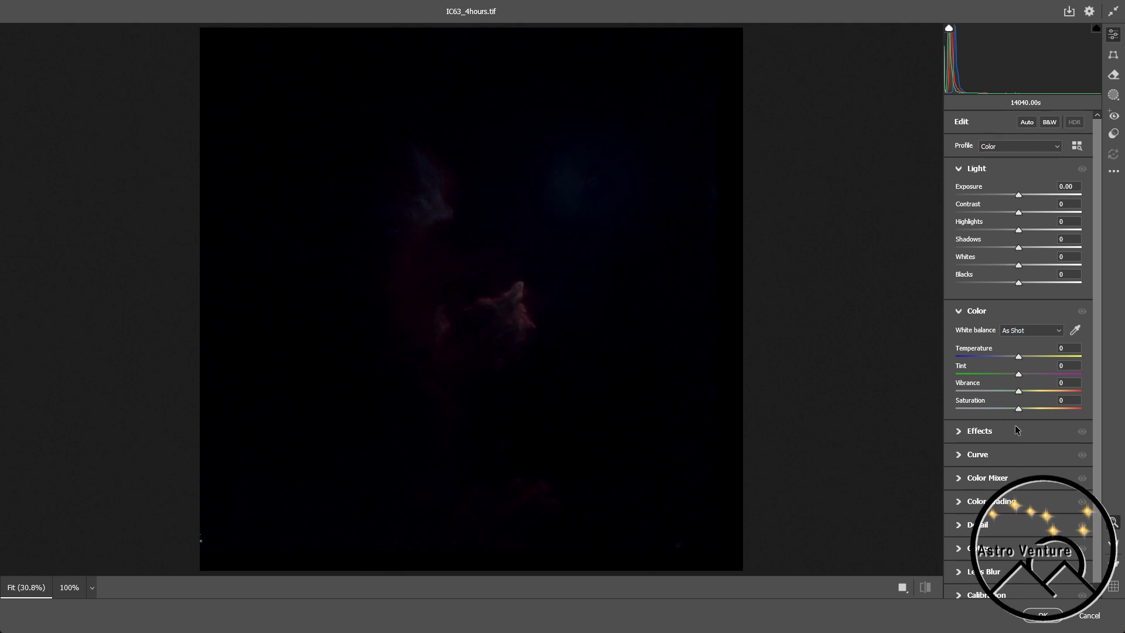
drag(1018, 283, 1003, 282)
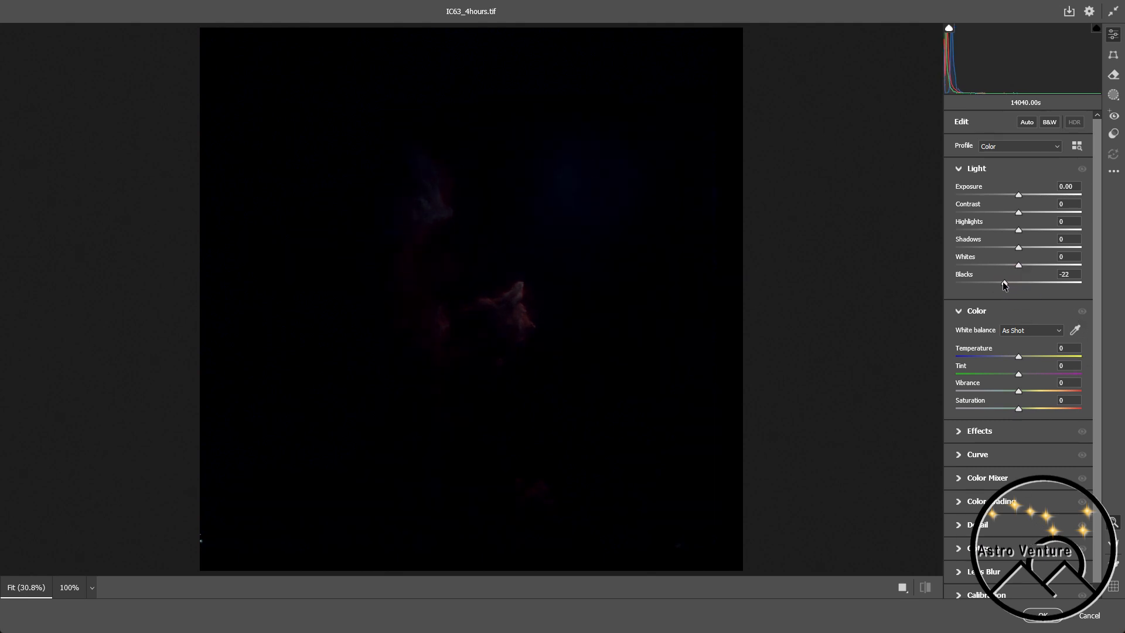
drag(1018, 211, 1028, 212)
mouse_move(1043, 191)
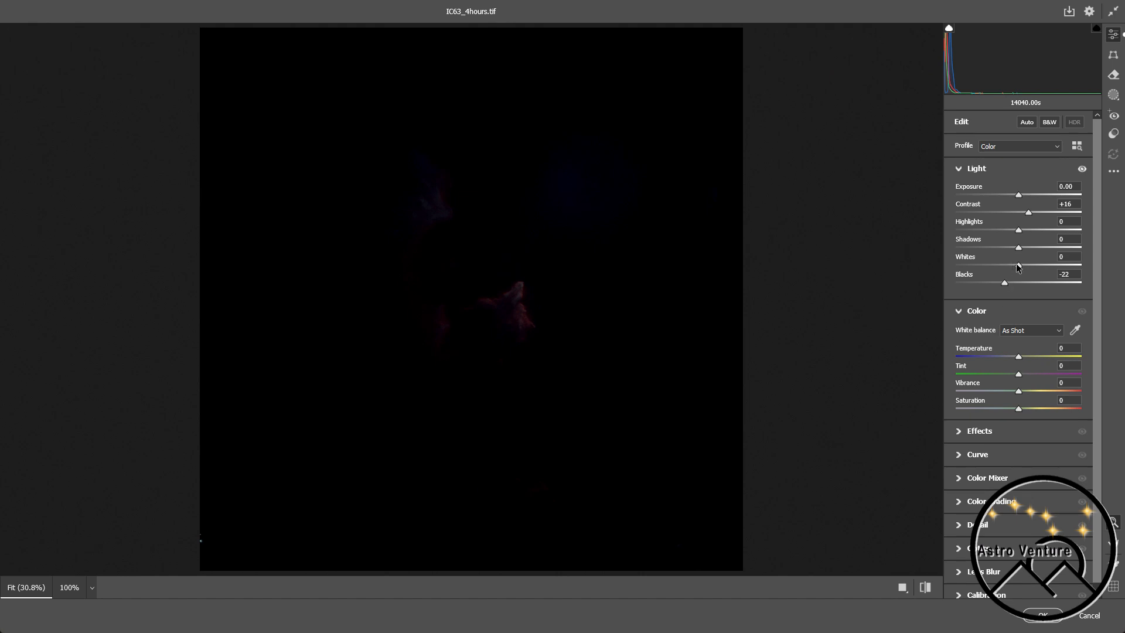
drag(1019, 265, 1026, 264)
- Set Vibrance to +41 and Saturation to +23, increase Clarity, and apply the Camera Raw adjustments to Layer 1 copy 2
drag(1063, 392, 1044, 392)
drag(1017, 407, 1032, 411)
scroll(1097, 356, down, 1)
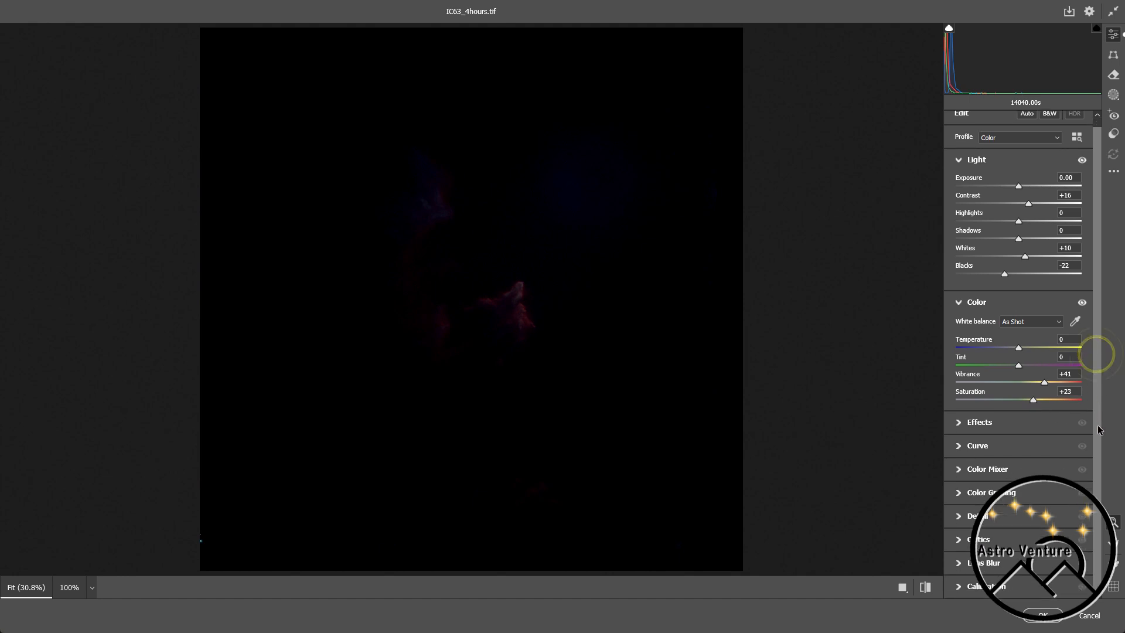
click(958, 423)
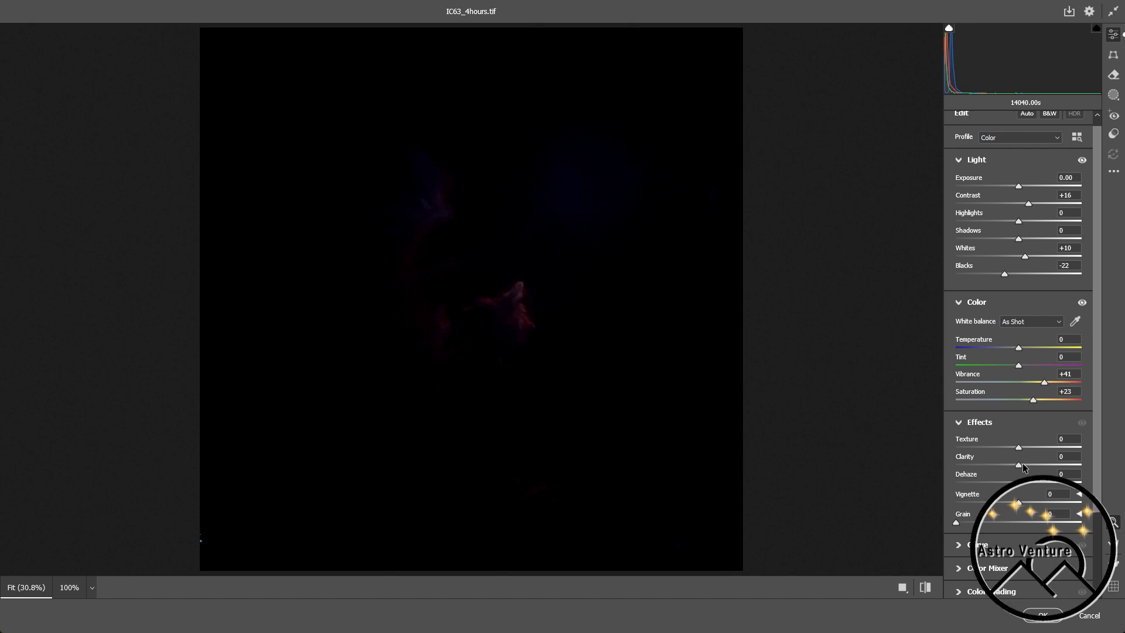
drag(1021, 463, 1046, 464)
click(1042, 615)
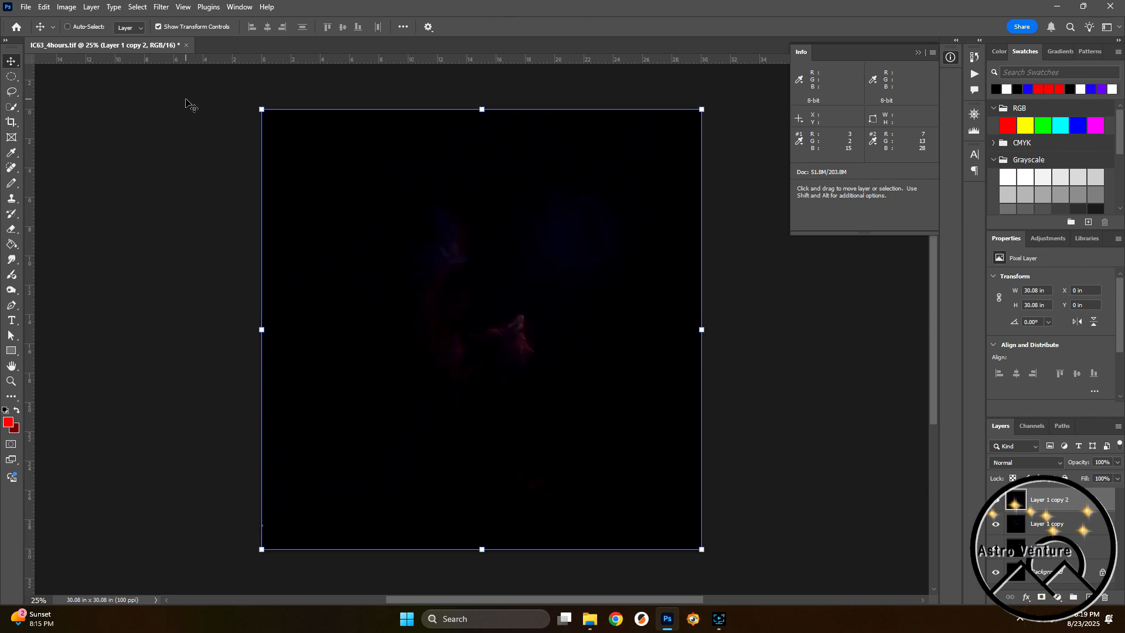
- Brighten Layer 1 copy 2 with a second Camera Raw Filter pass, setting Exposure to +0.55
click(160, 7)
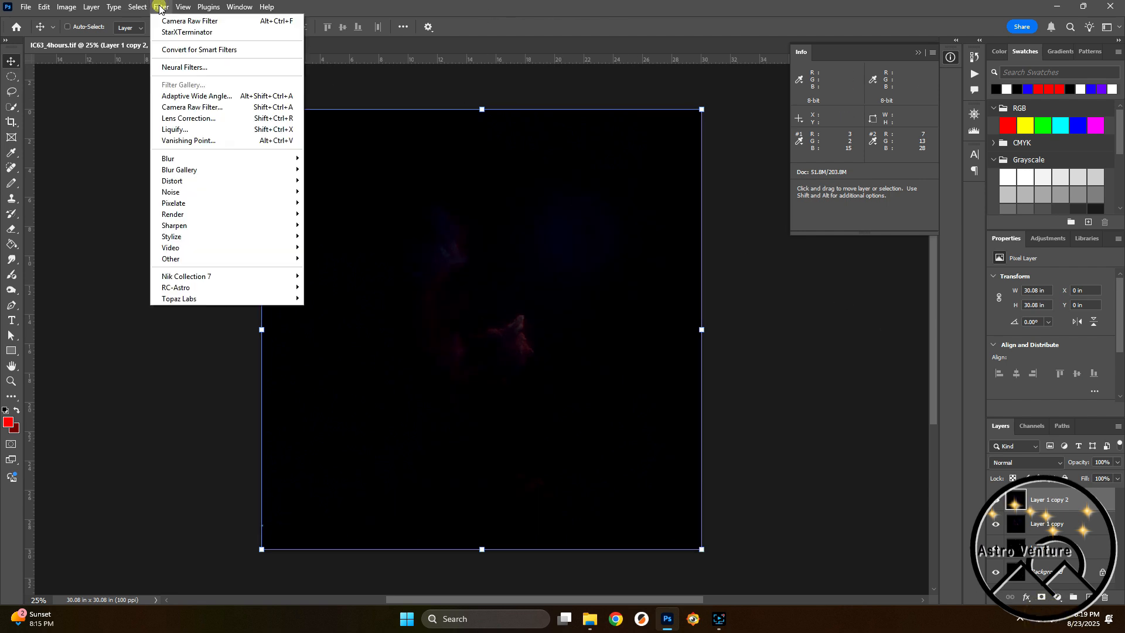
click(173, 109)
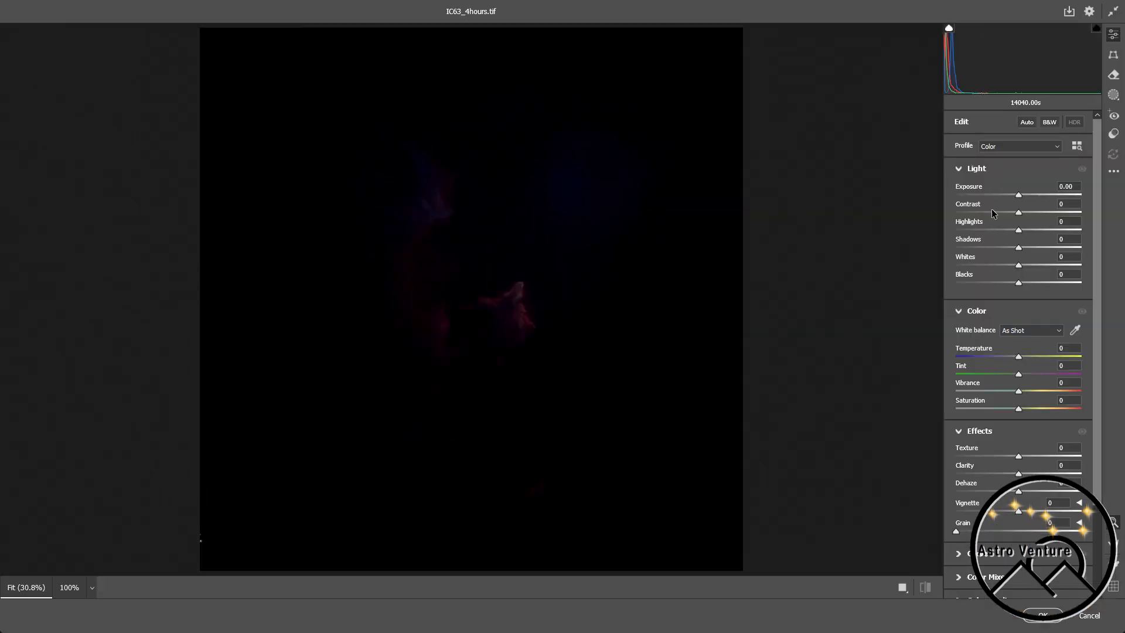
drag(1018, 198, 1025, 198)
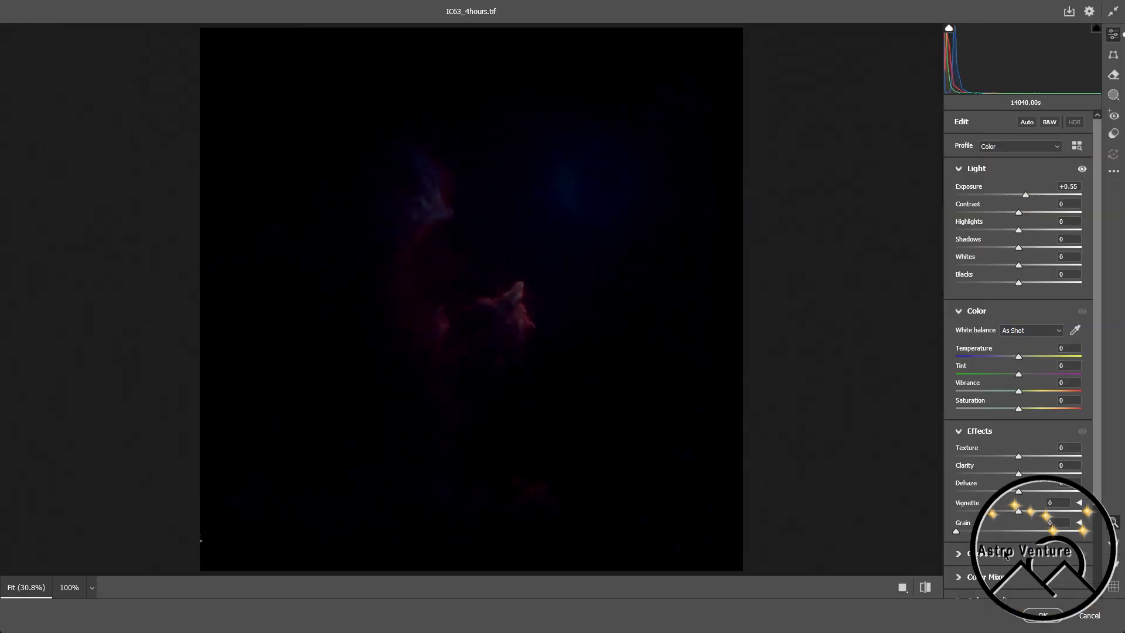
click(1044, 615)
key(z)
click(598, 106)
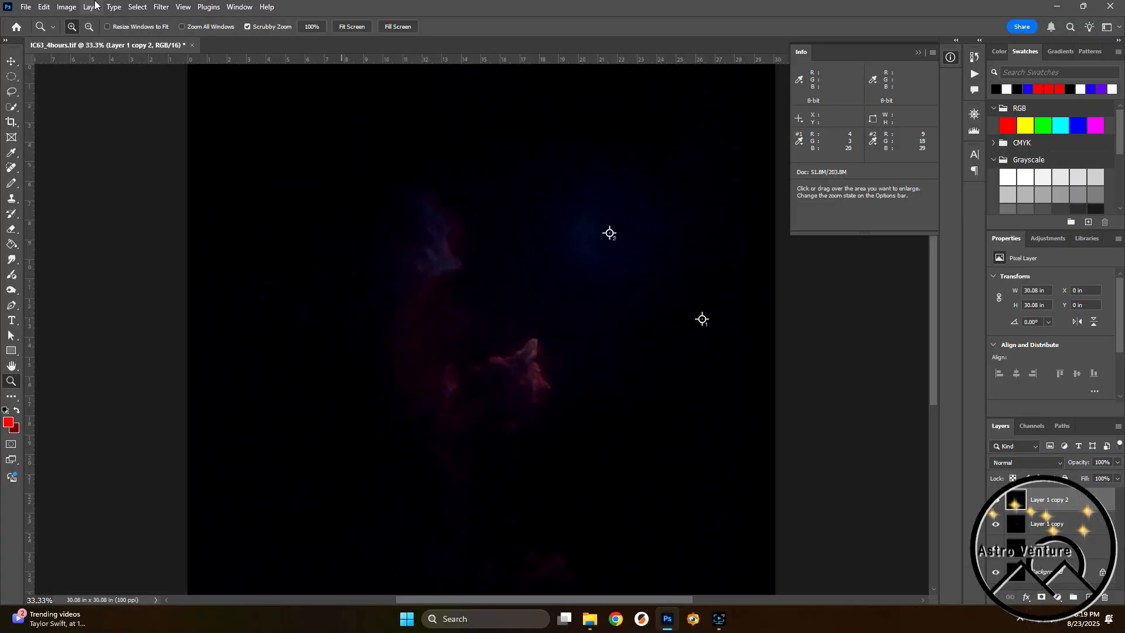
- Brighten Layer 1 copy 2 with the Camera Raw Filter, setting Highlights to +11 and Exposure to +0.30
click(157, 9)
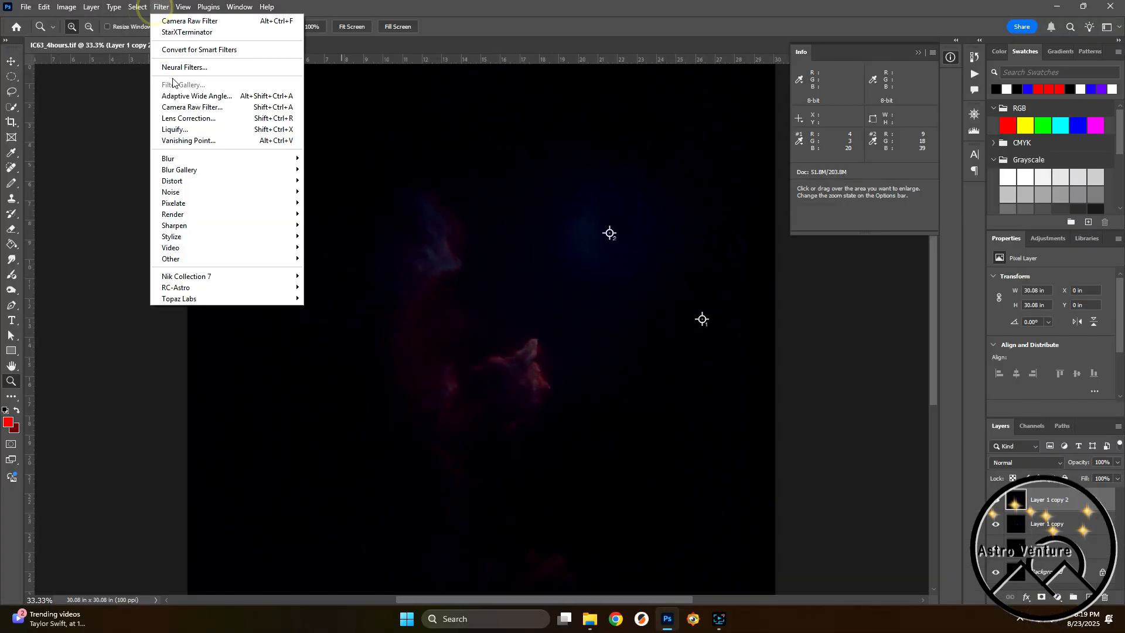
click(170, 106)
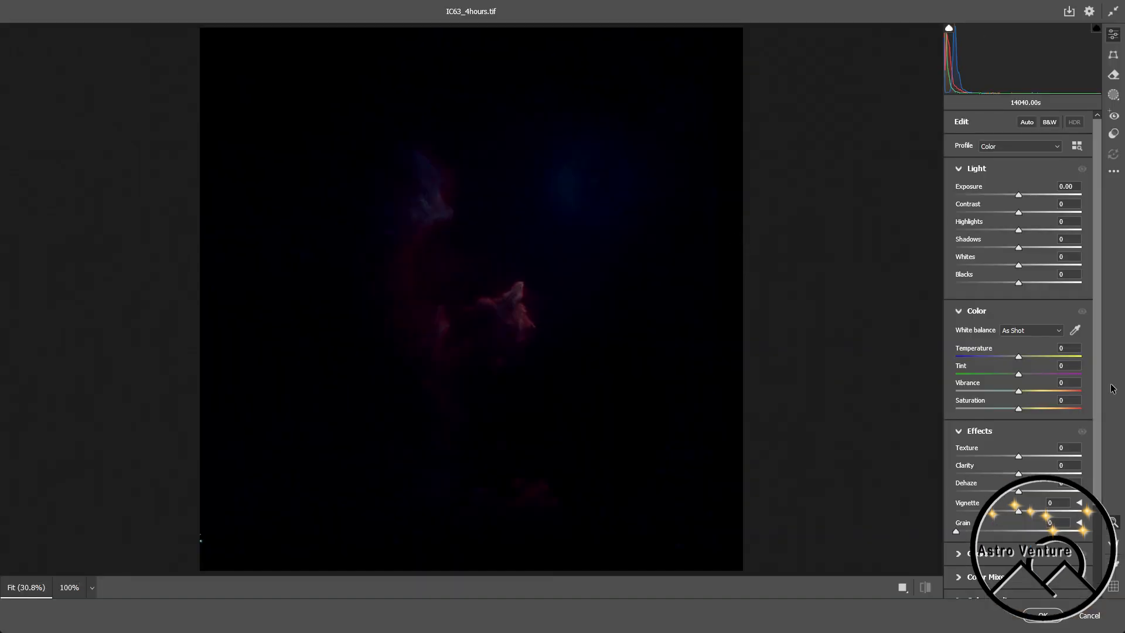
drag(1019, 230, 1025, 234)
drag(1025, 234, 1021, 195)
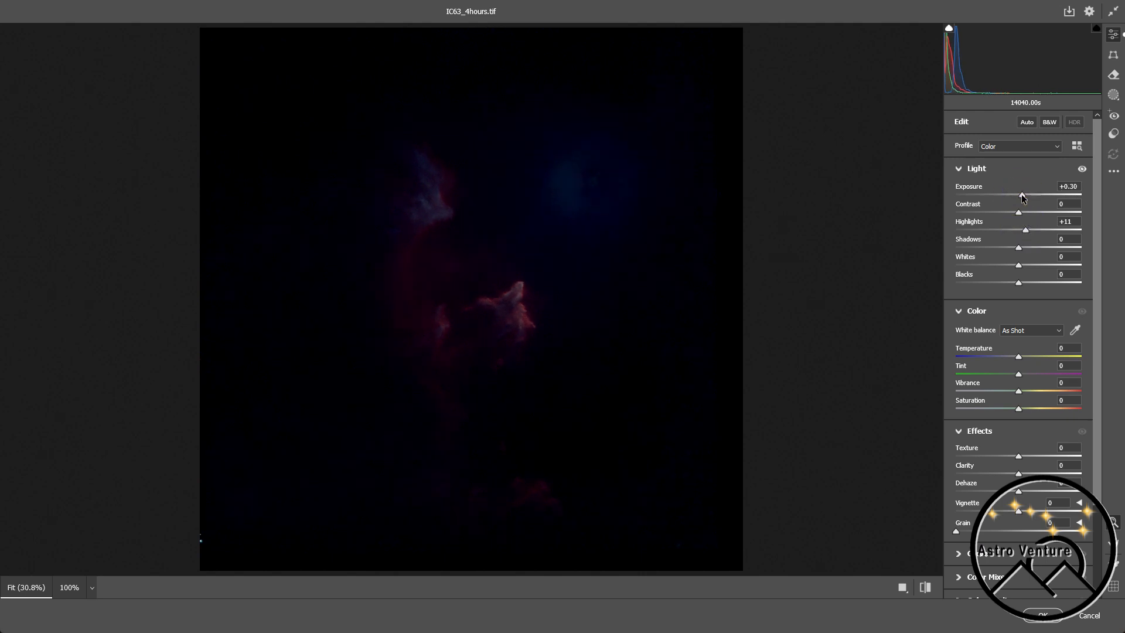
click(1043, 617)
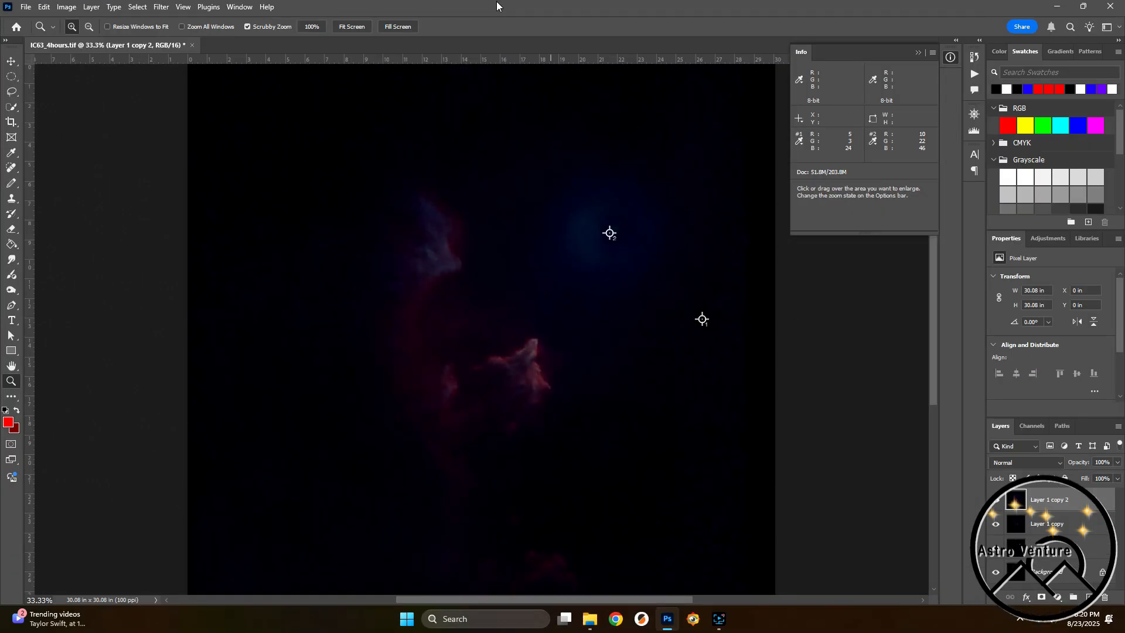
- Reduce the Saturation of Layer 1 copy 2 slightly with another Camera Raw Filter pass
key(ctrl+0)
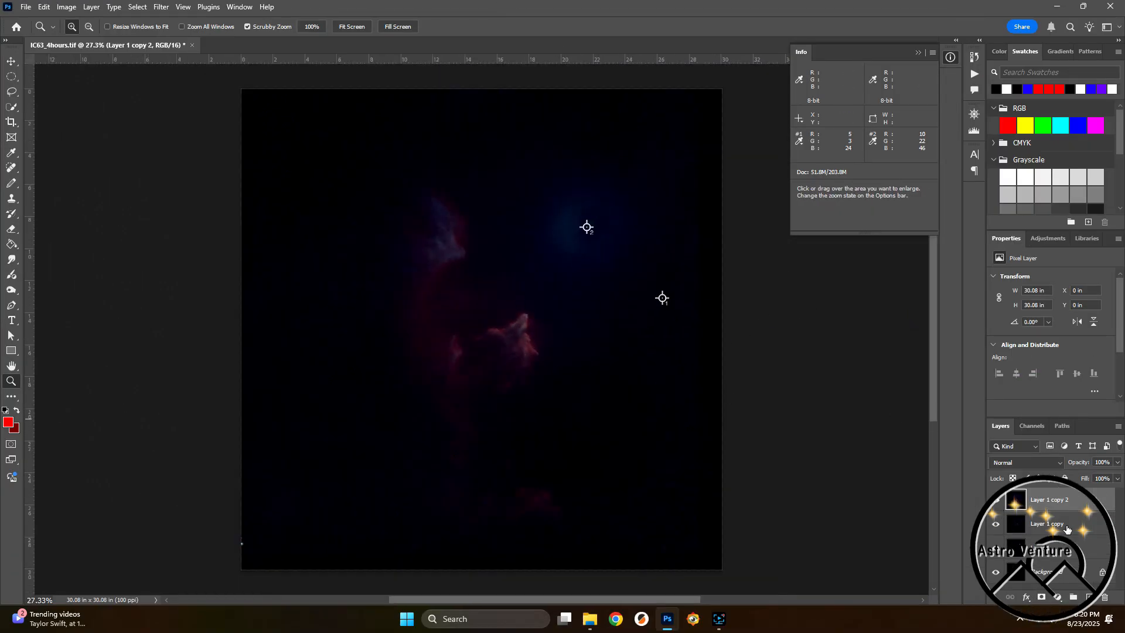
click(162, 7)
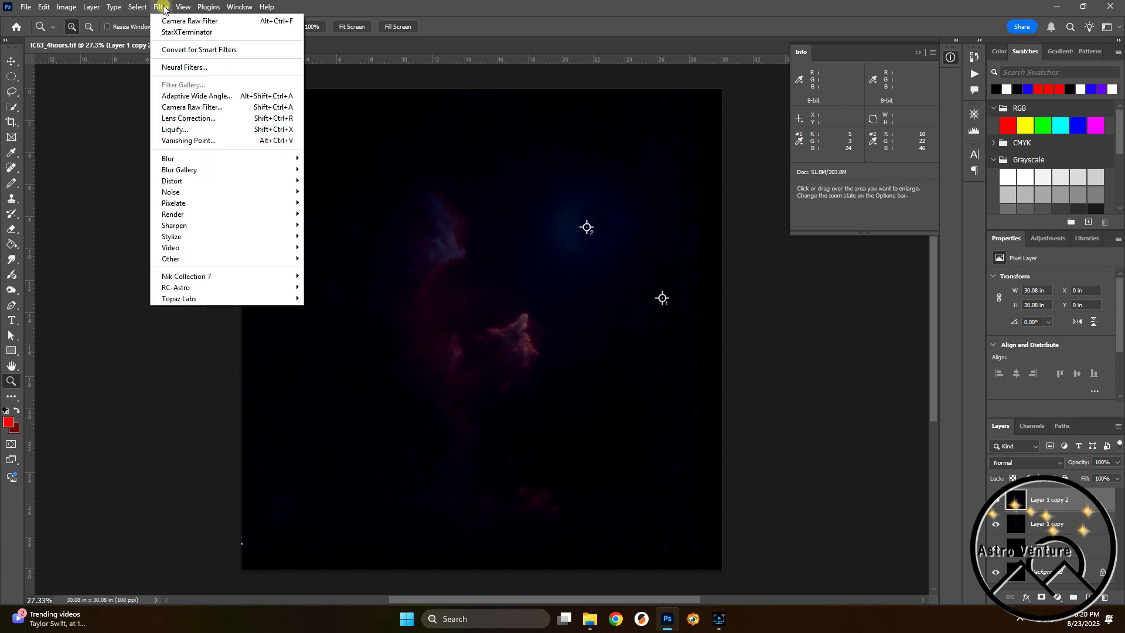
click(165, 109)
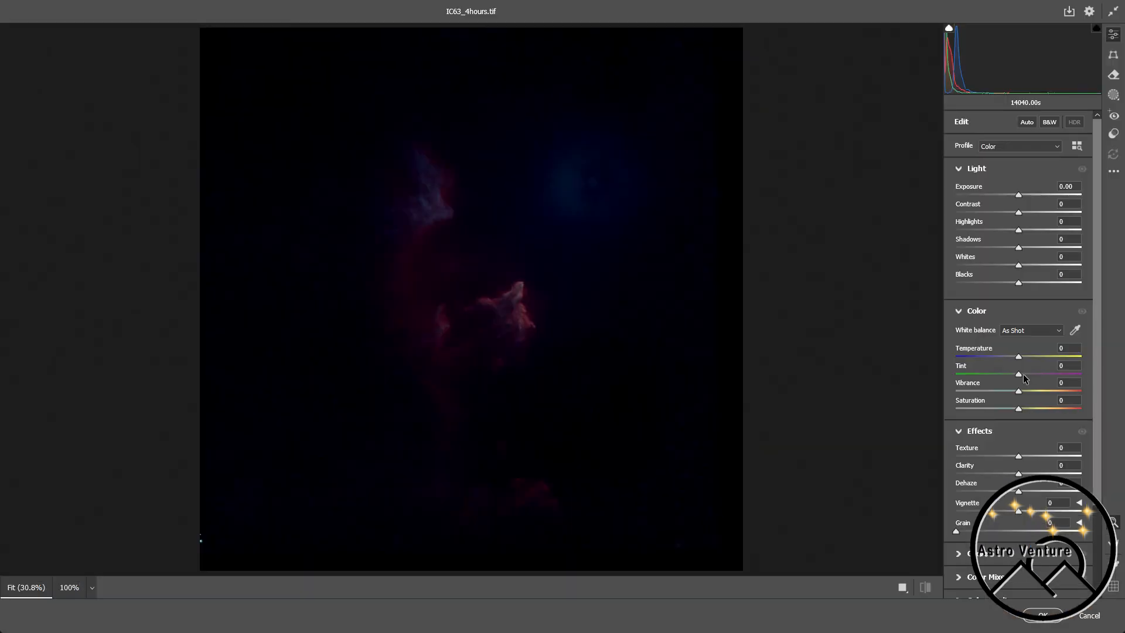
drag(1019, 410, 1014, 410)
click(1042, 617)
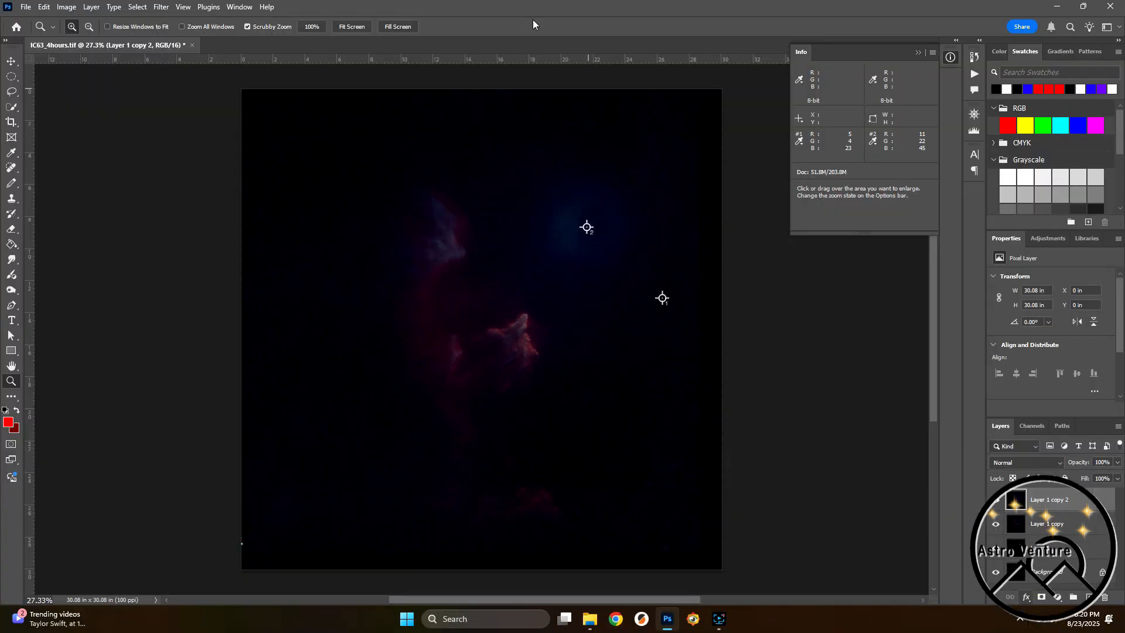
- Add a Curves adjustment layer above Layer 1 copy 2 and shape a gentle RGB S-curve that lifts the highlights and lowers the shadows
click(1058, 597)
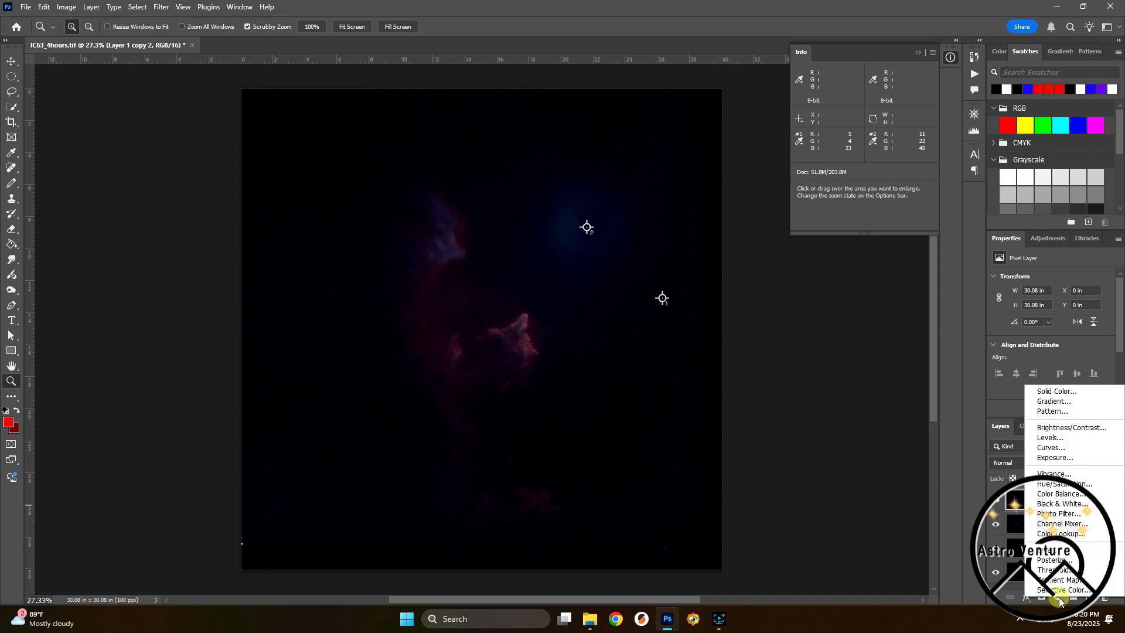
click(1055, 448)
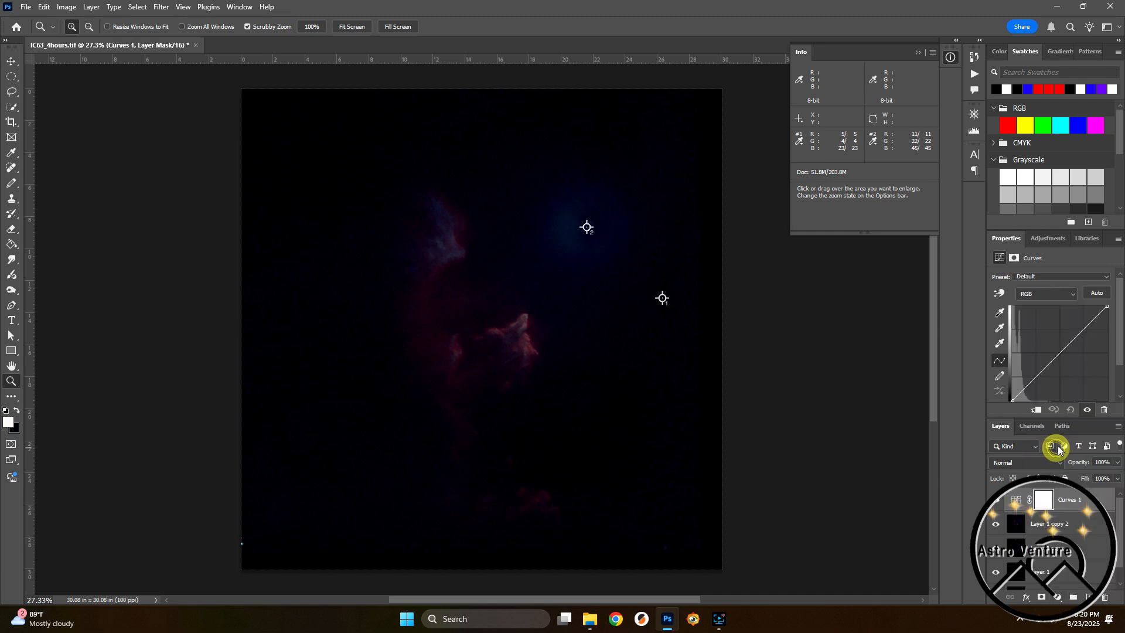
drag(1085, 328, 1078, 324)
drag(1023, 388, 1021, 392)
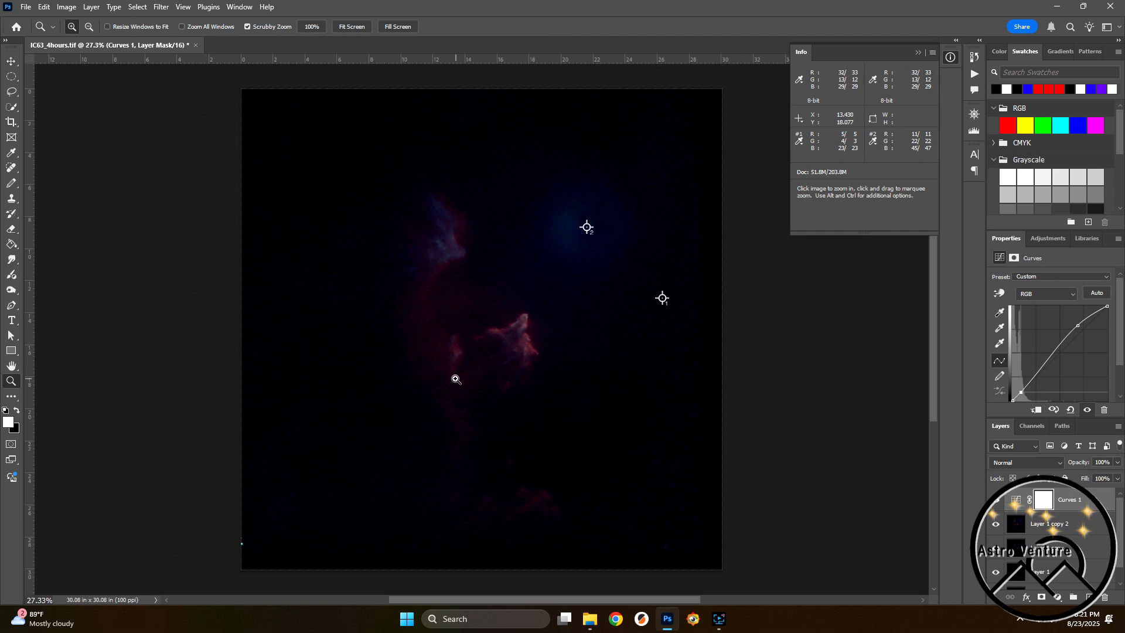
- Set up the Dodge tool with the Highlights range and a soft 250 px brush
click(506, 348)
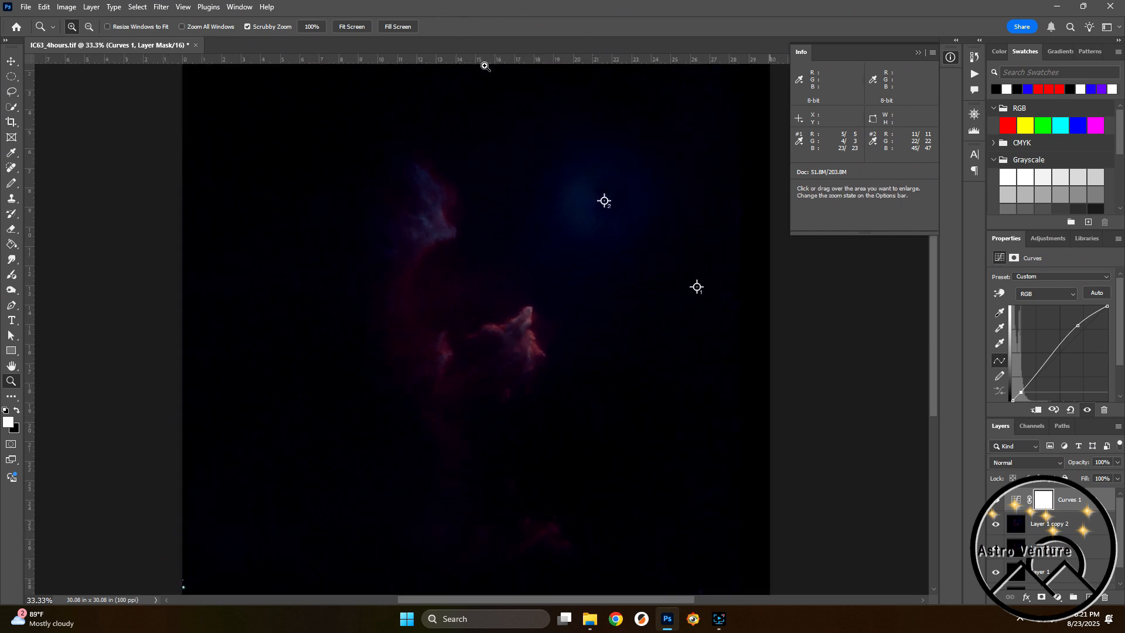
alt+click(448, 343)
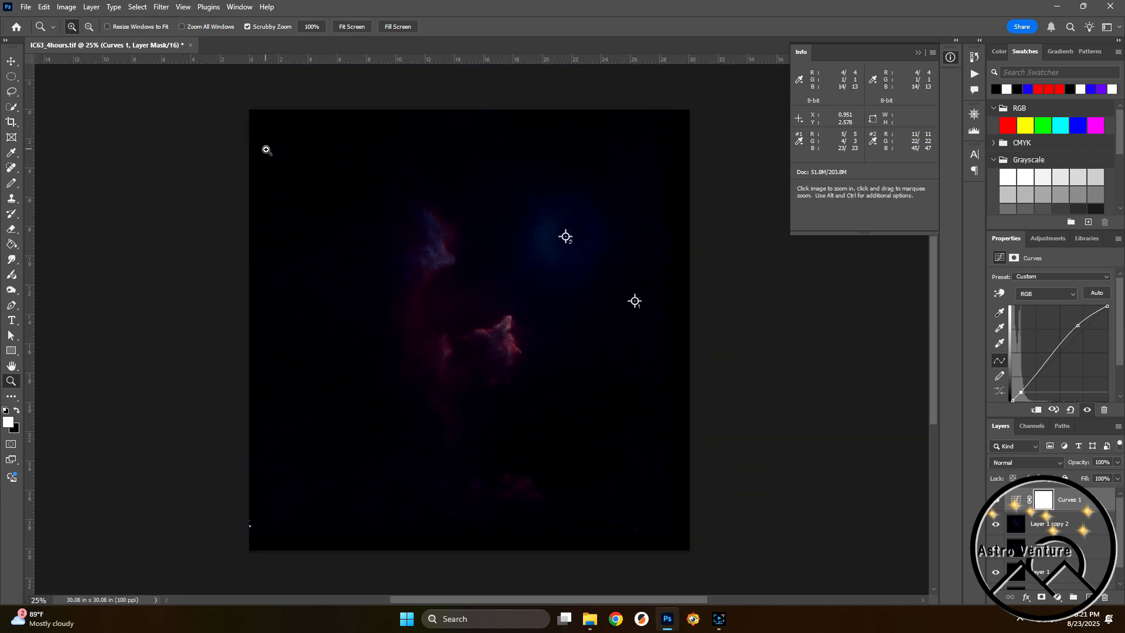
click(490, 9)
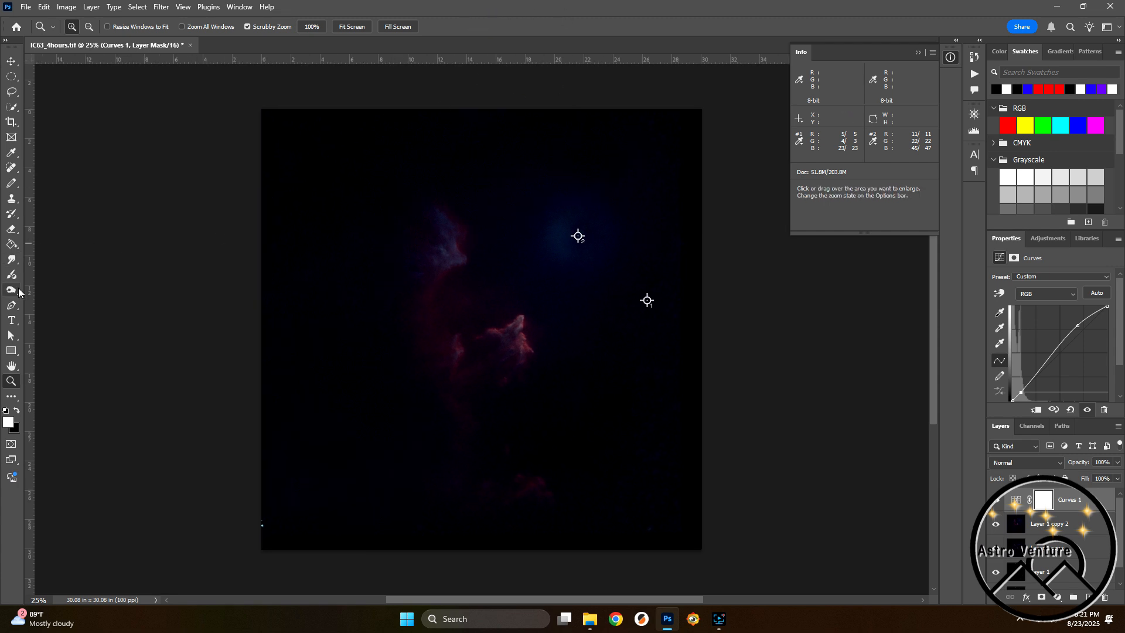
click(11, 291)
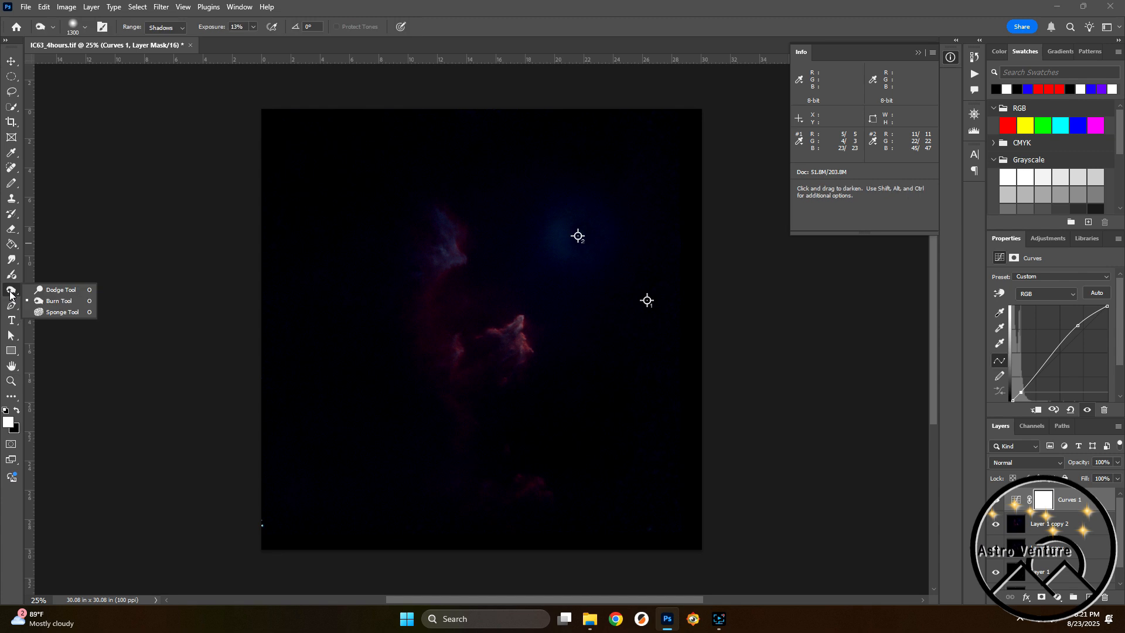
click(51, 290)
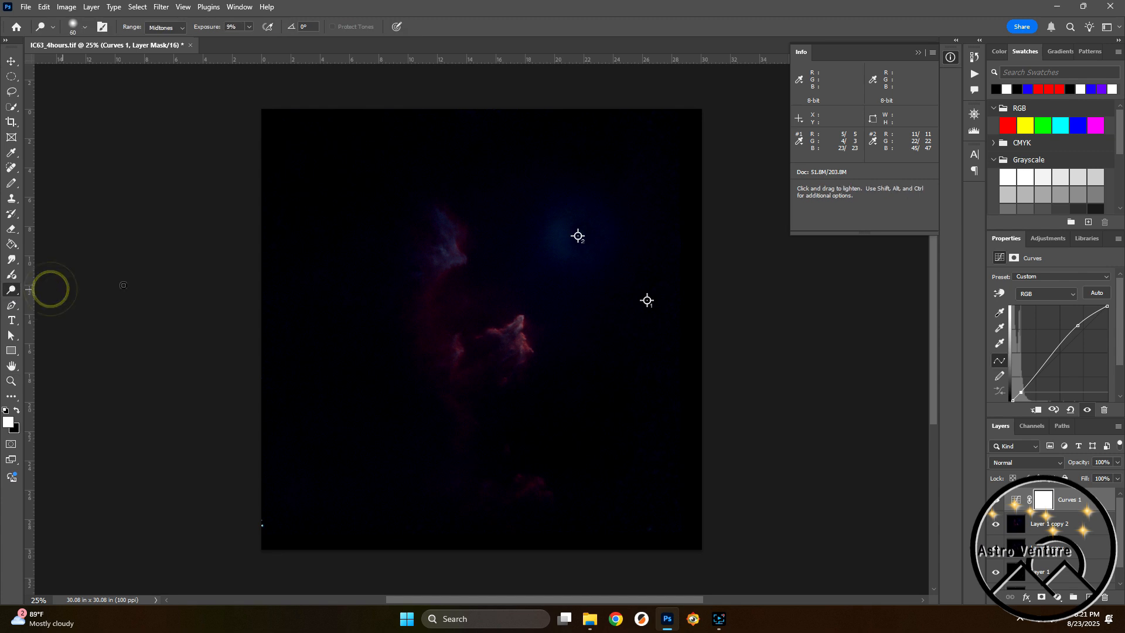
click(163, 28)
click(162, 58)
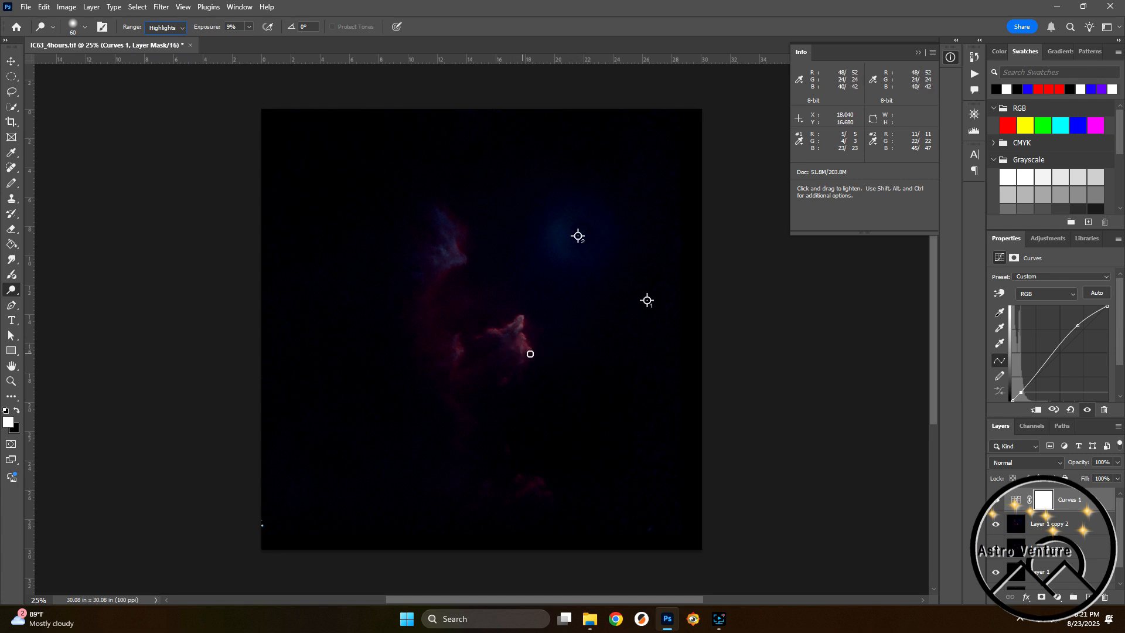
click(85, 27)
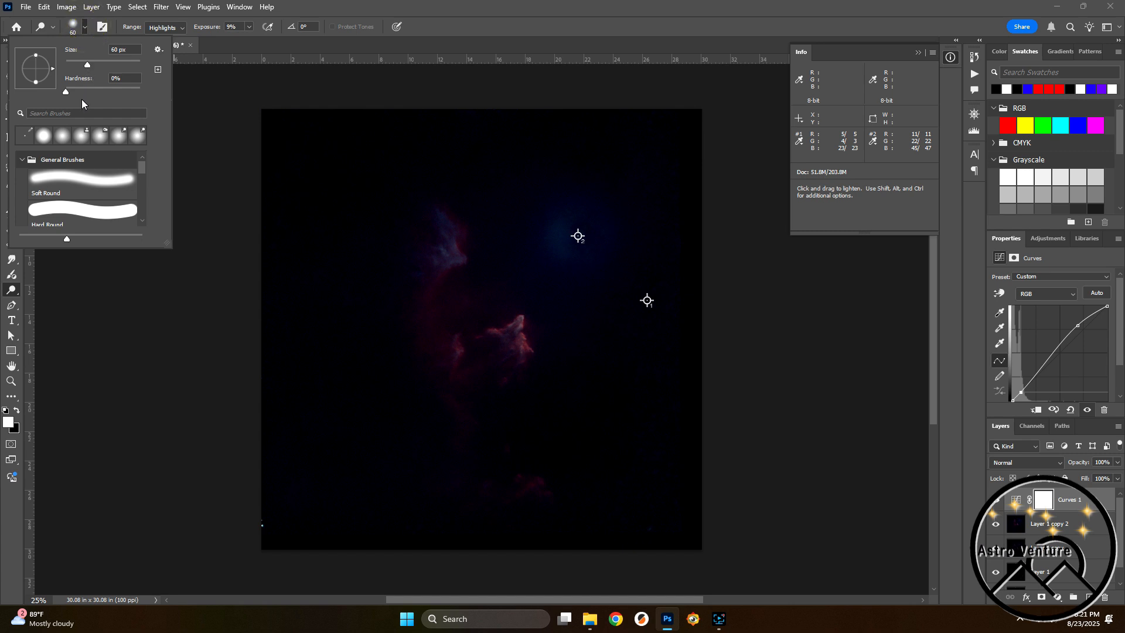
drag(88, 65, 96, 65)
click(548, 5)
key(bracketright)
key(bracketright)
key(bracketright)
key(bracketright)
key(bracketright)
key(bracketright)
key(bracketright)
key(bracketright)
- Try to brighten the nebula's central, upper and lower structures with Dodge strokes while the Curves 1 layer mask is active
mouse_move(518, 352)
mouse_down()
mouse_move(507, 332)
mouse_move(480, 346)
mouse_move(515, 362)
mouse_move(450, 229)
mouse_move(433, 270)
mouse_up()
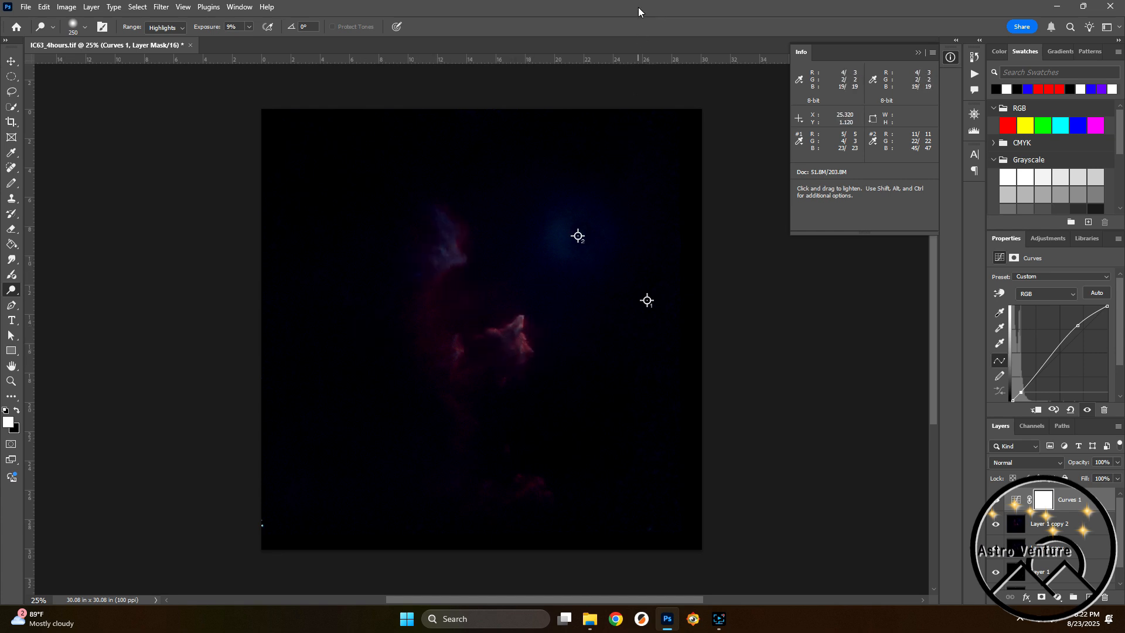
drag(451, 362, 455, 347)
drag(512, 489, 524, 486)
mouse_move(515, 342)
mouse_down()
mouse_move(504, 334)
mouse_move(518, 332)
mouse_up()
- Switch from the Curves 1 mask to the composite channel and stamp all visible layers into a new layer on top
key(ctrl+2)
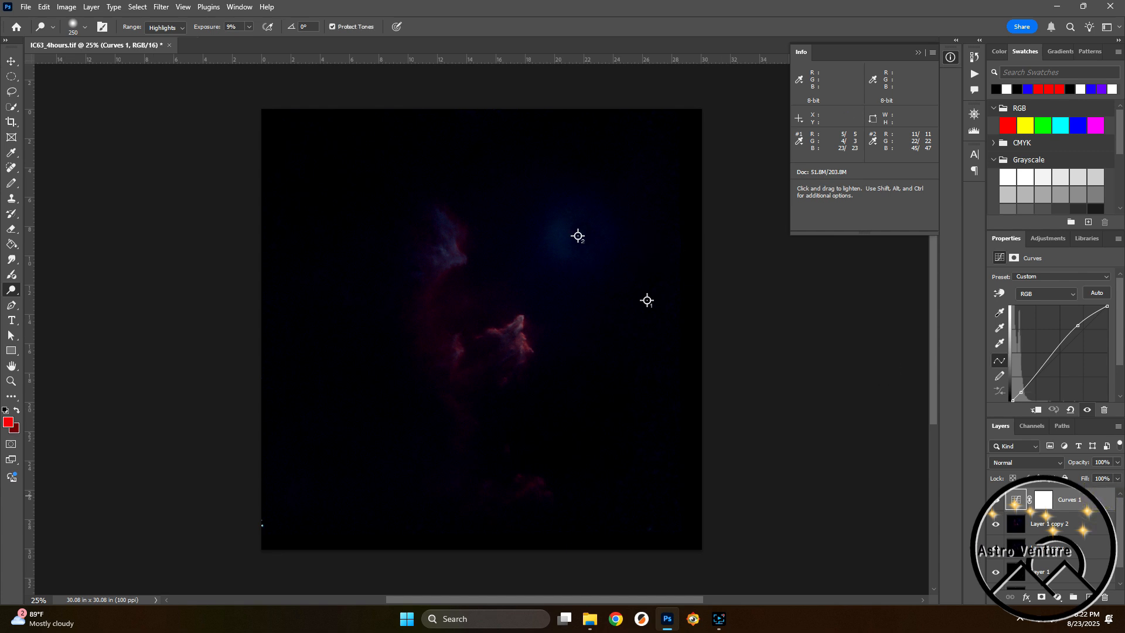
key(ctrl+shift+alt+e)
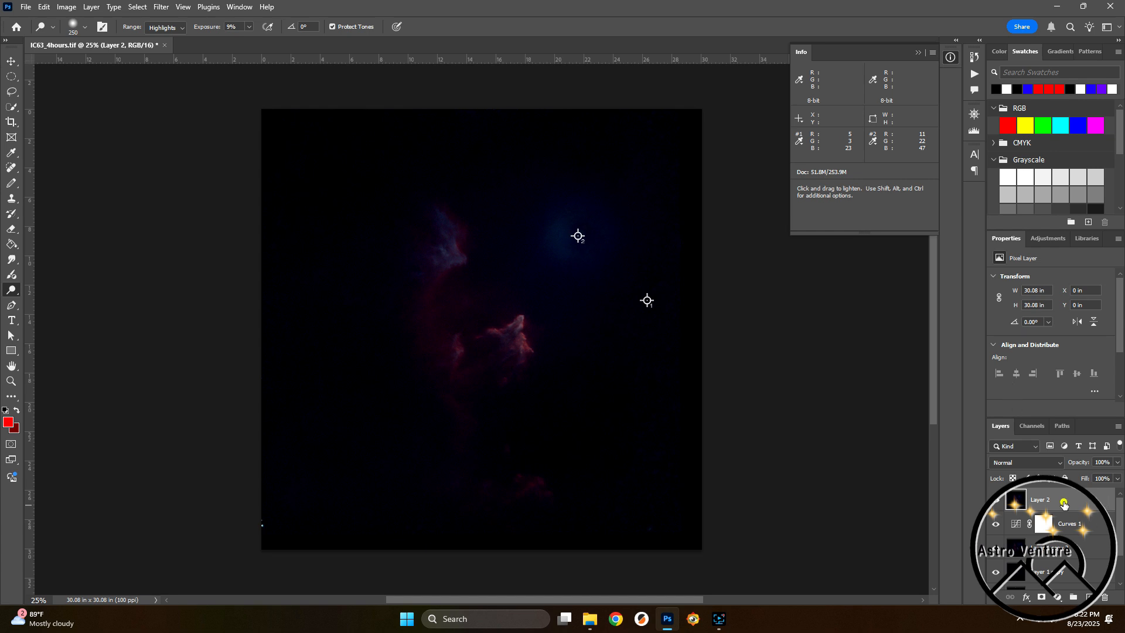
- Isolate the stars by hiding every layer above Layer 1 and the Background, with Layer 1 selected
click(996, 523)
scroll(1094, 570, down, 2)
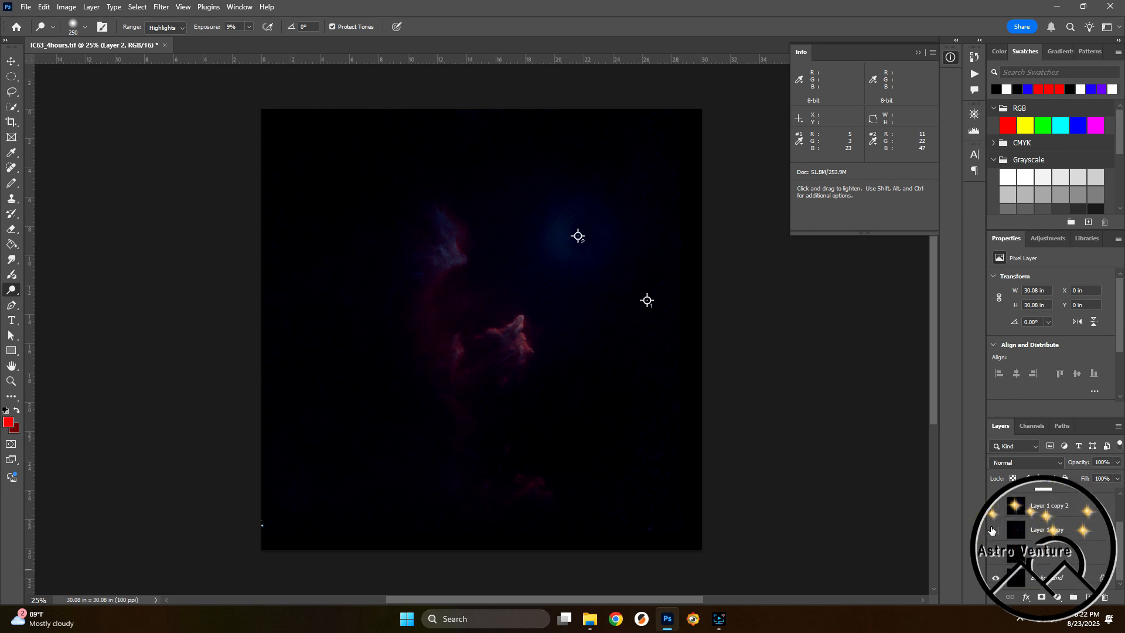
scroll(1020, 558, up, 2)
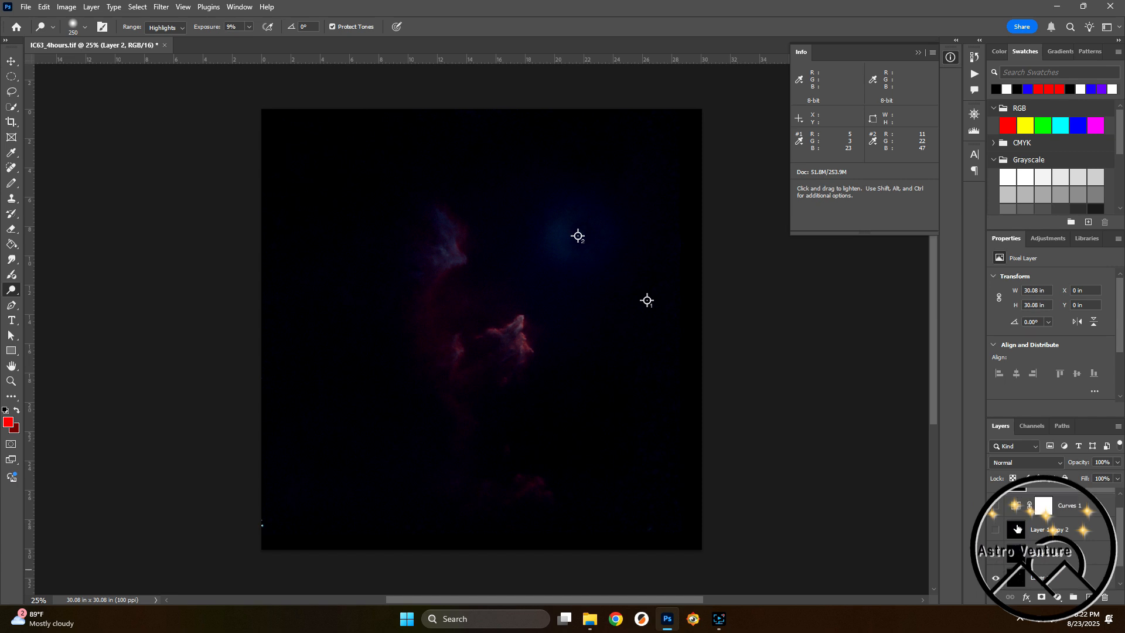
click(996, 504)
scroll(996, 515, down, 2)
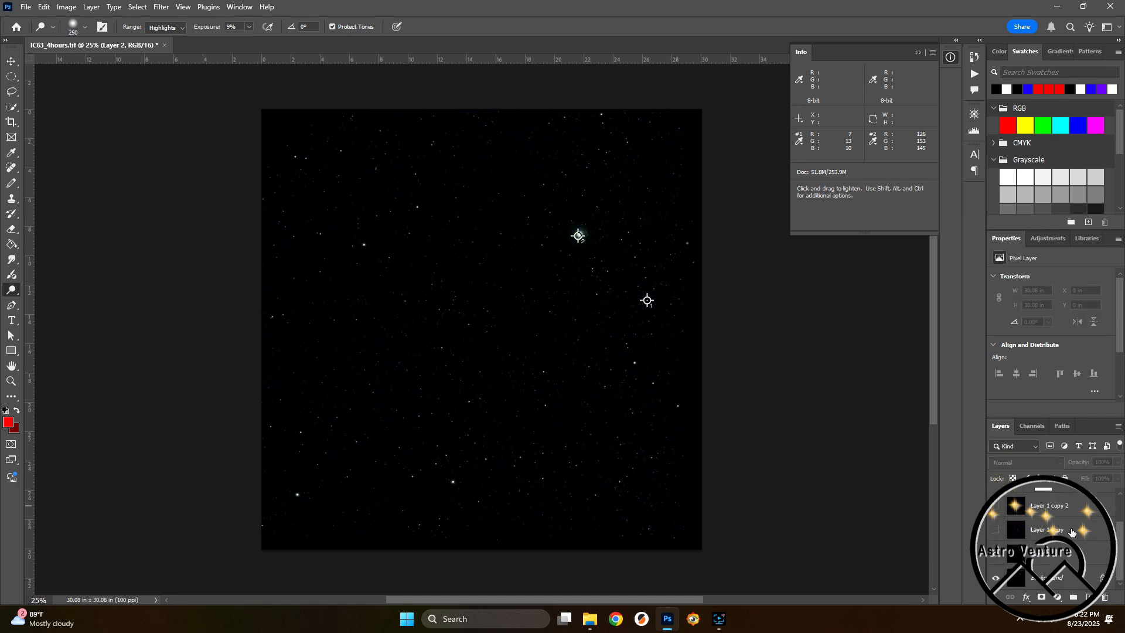
click(1013, 555)
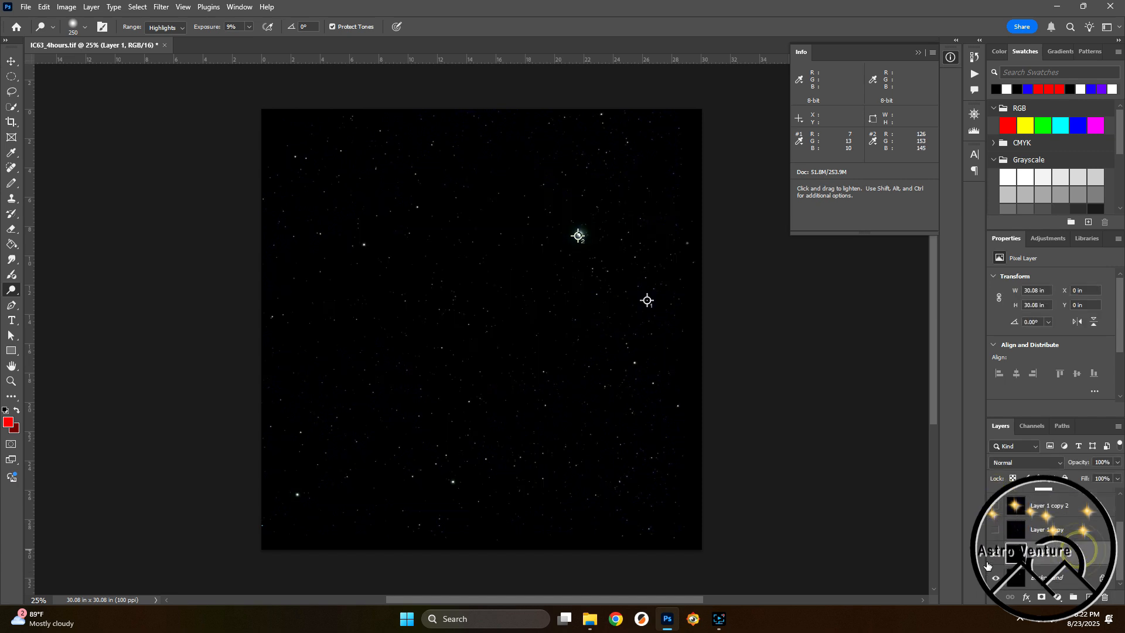
click(996, 579)
- Open Levels on Layer 1 and set the Green channel's black input level to 7
key(ctrl+l)
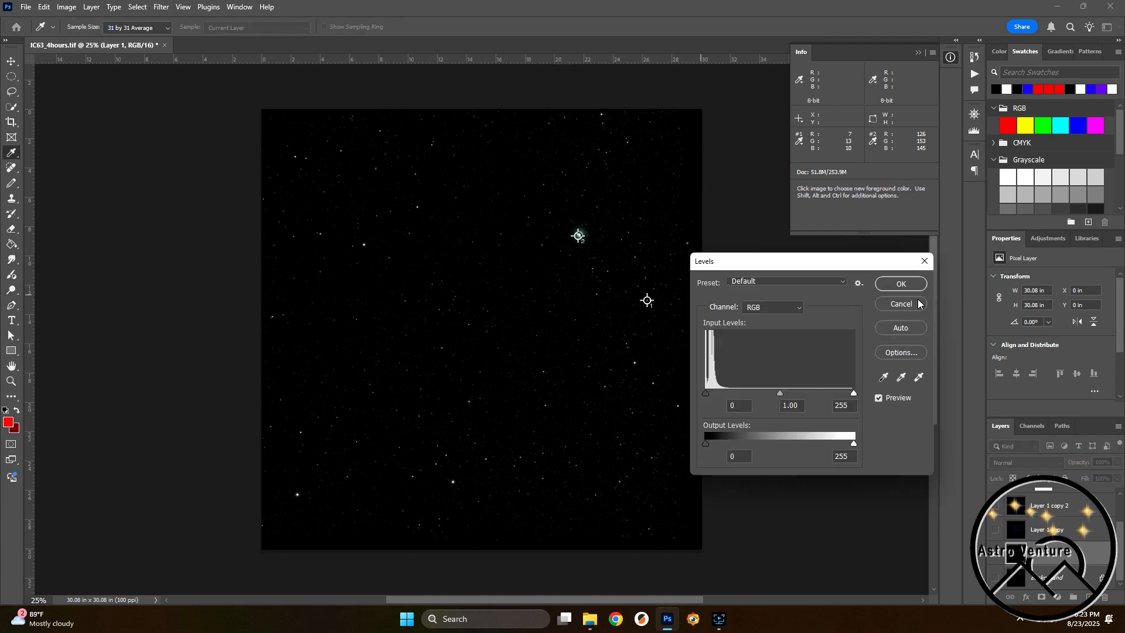
click(781, 307)
click(781, 311)
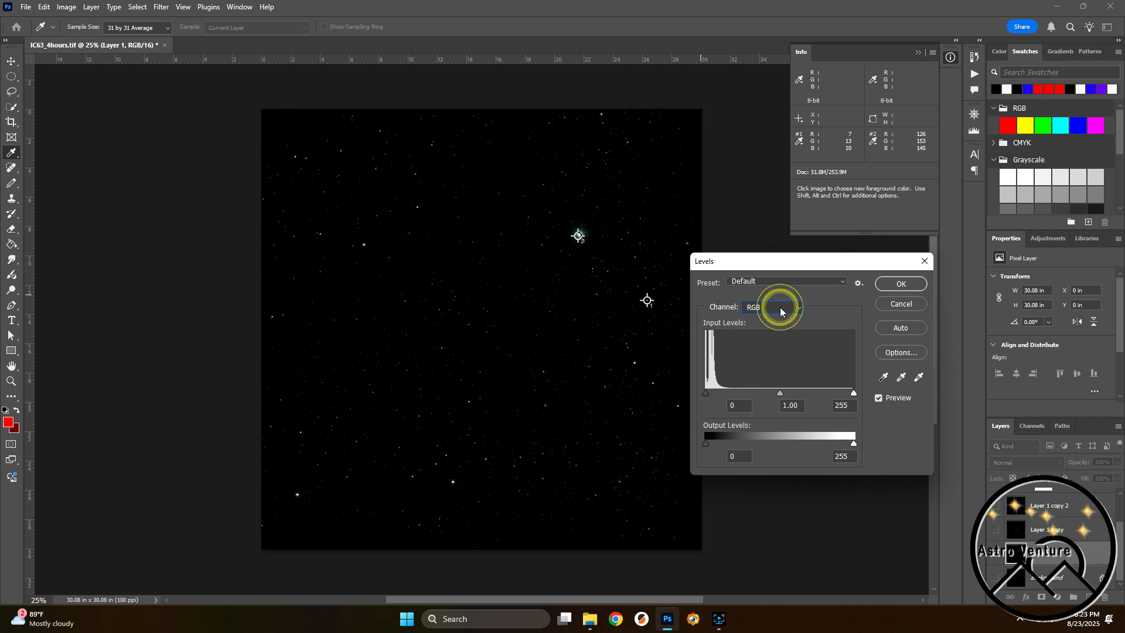
click(781, 308)
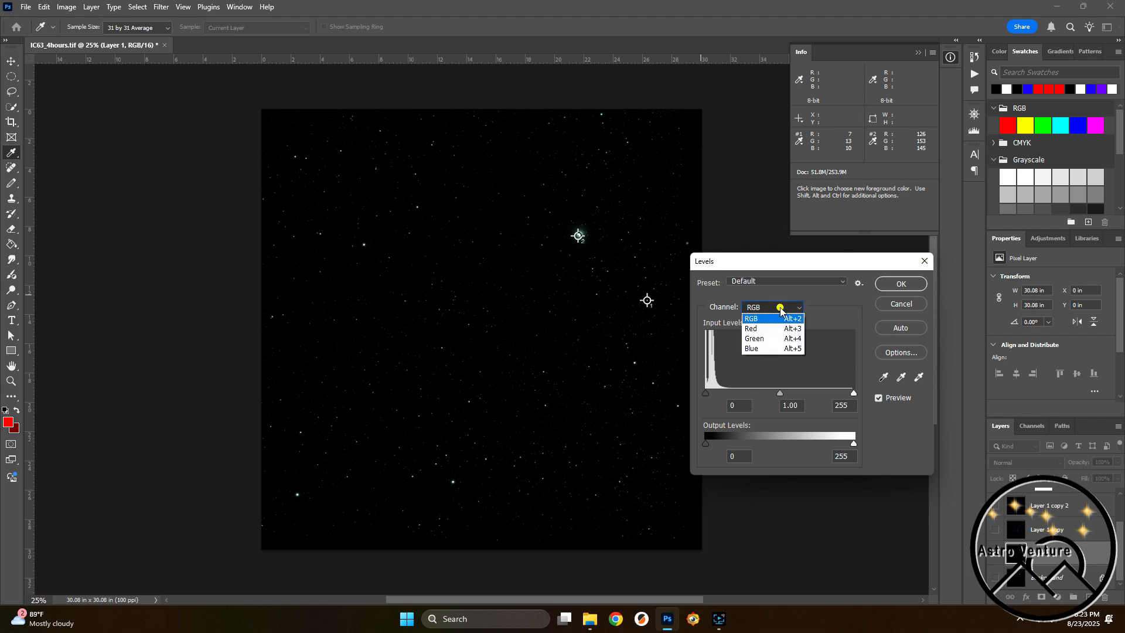
click(764, 338)
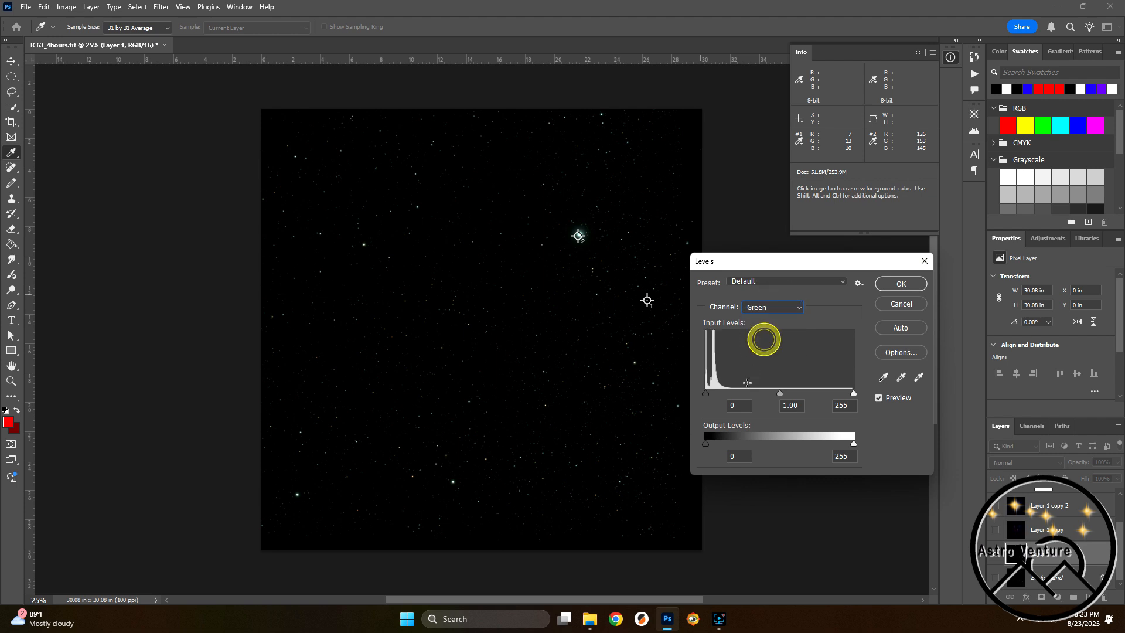
click(705, 394)
drag(705, 396, 708, 397)
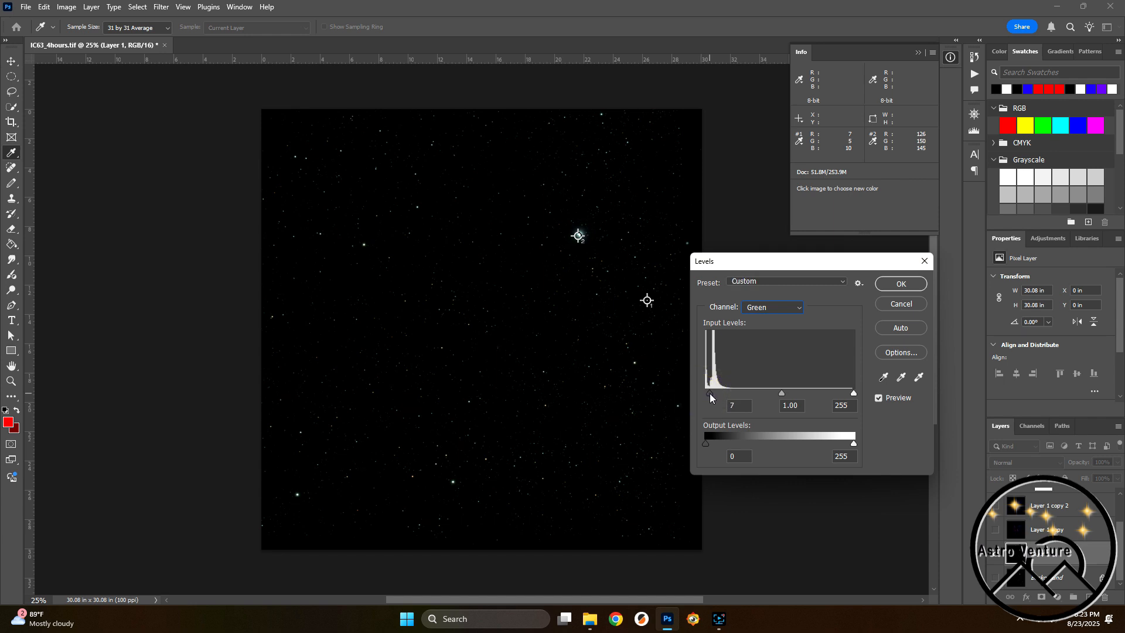
drag(713, 398, 709, 398)
click(710, 398)
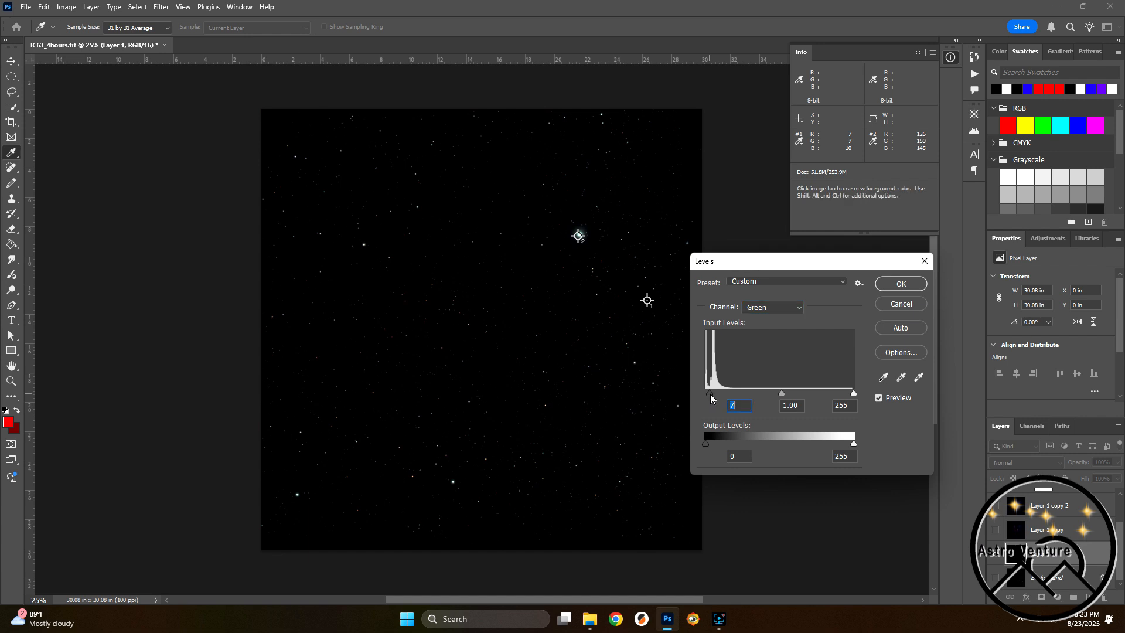
- Set the Blue channel's black input level to 3 and apply the Levels adjustment to Layer 1
click(771, 308)
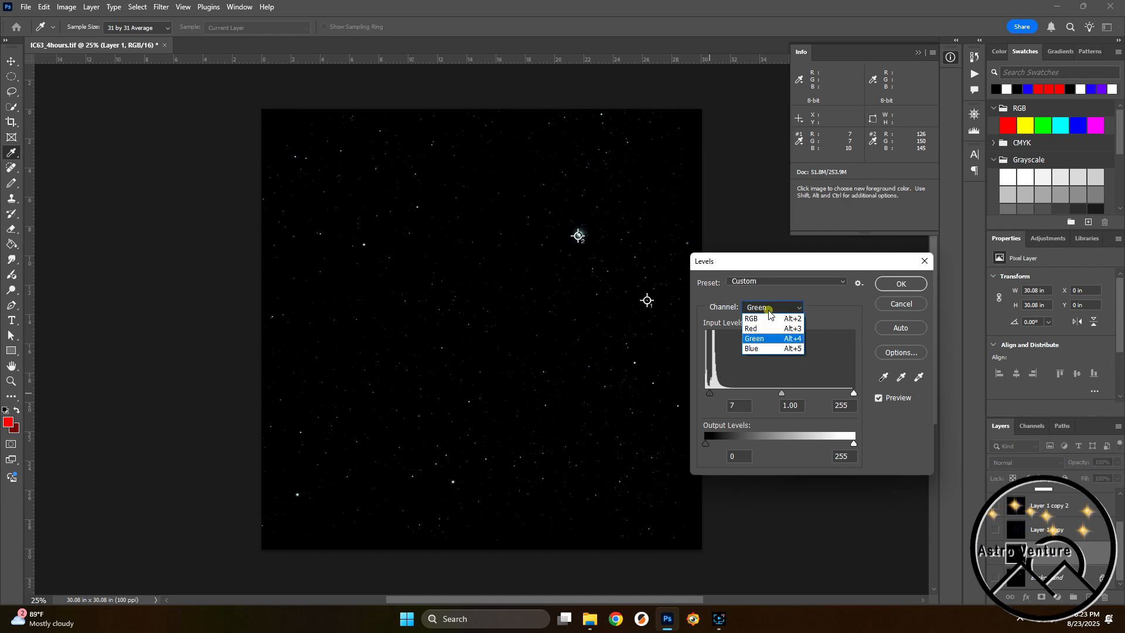
click(757, 350)
drag(708, 399, 708, 399)
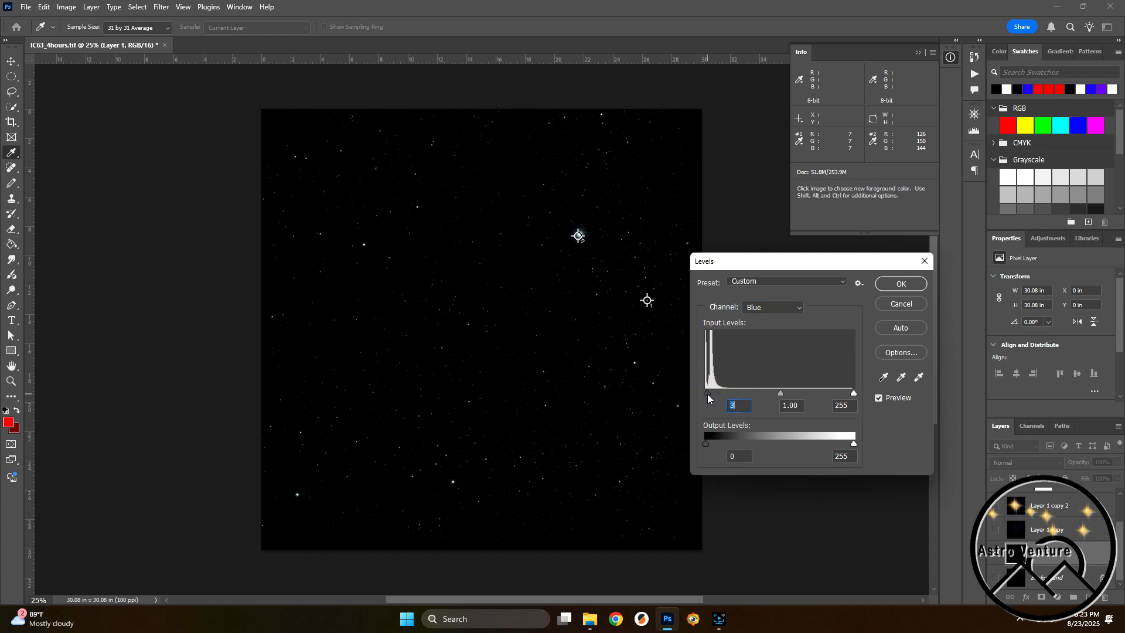
click(903, 284)
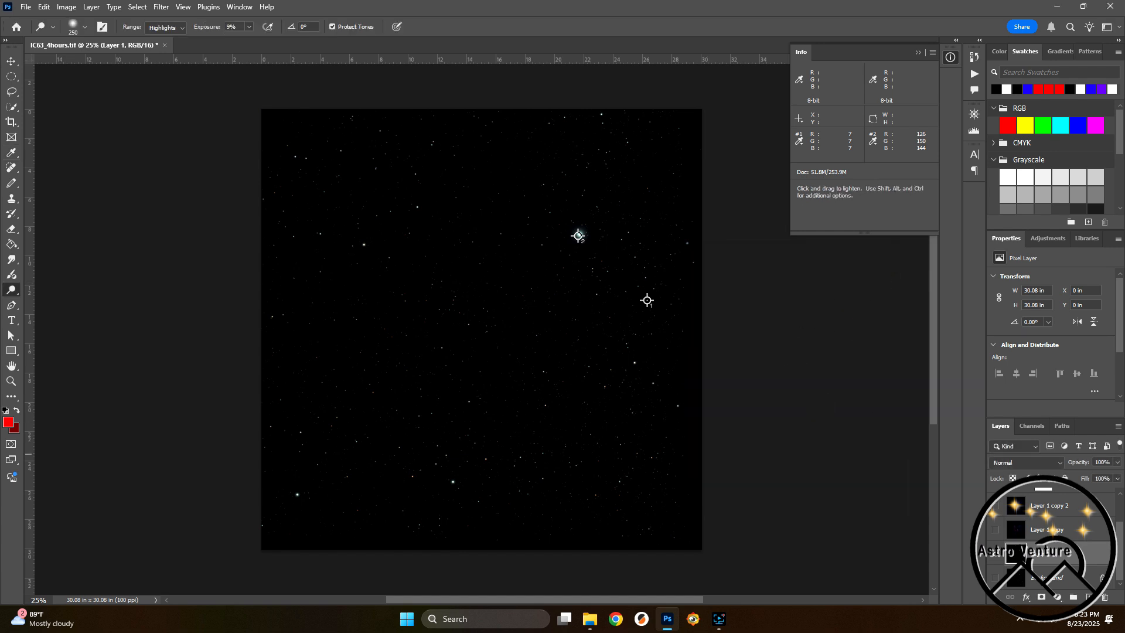
- Open Layer 1 in the Camera Raw Filter and set Contrast to +73 and Blacks to -64
click(11, 380)
click(450, 357)
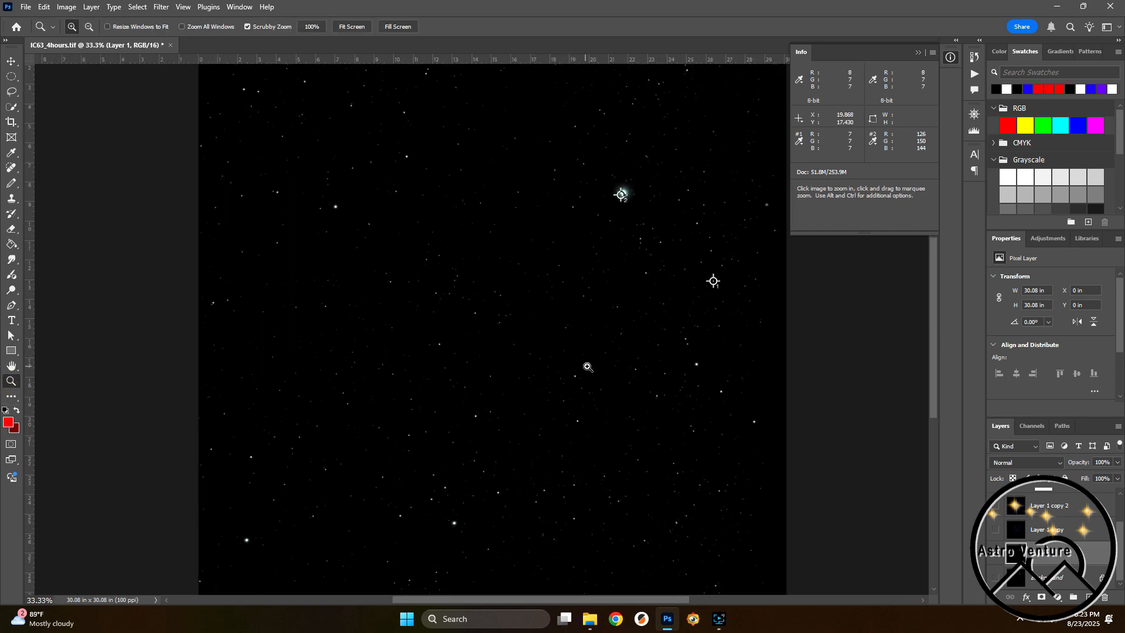
click(351, 28)
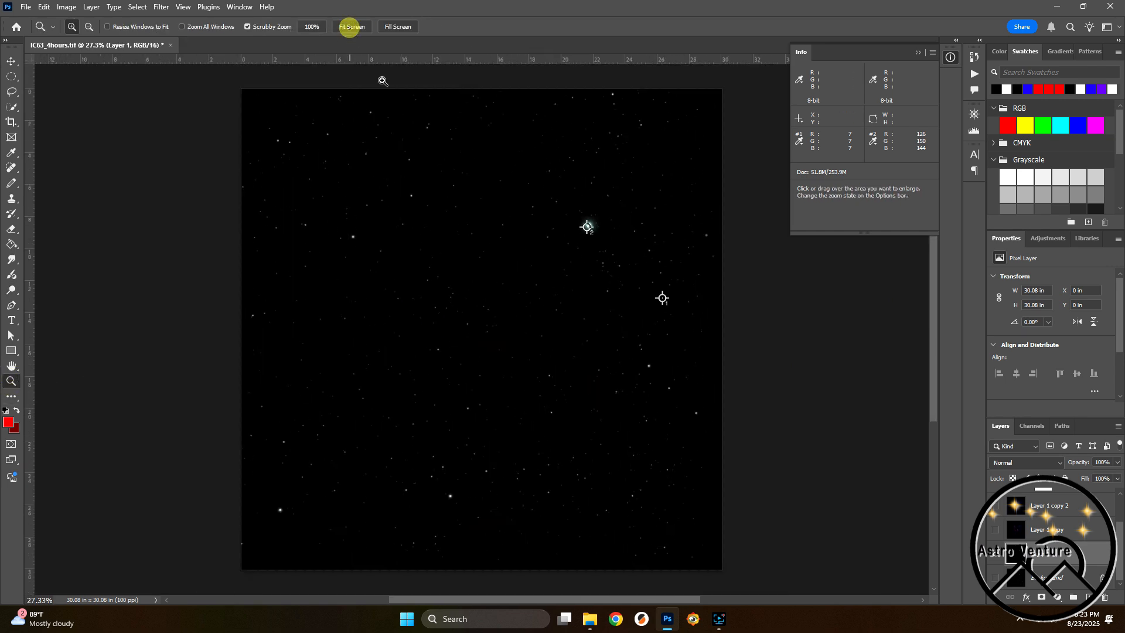
click(162, 7)
click(189, 105)
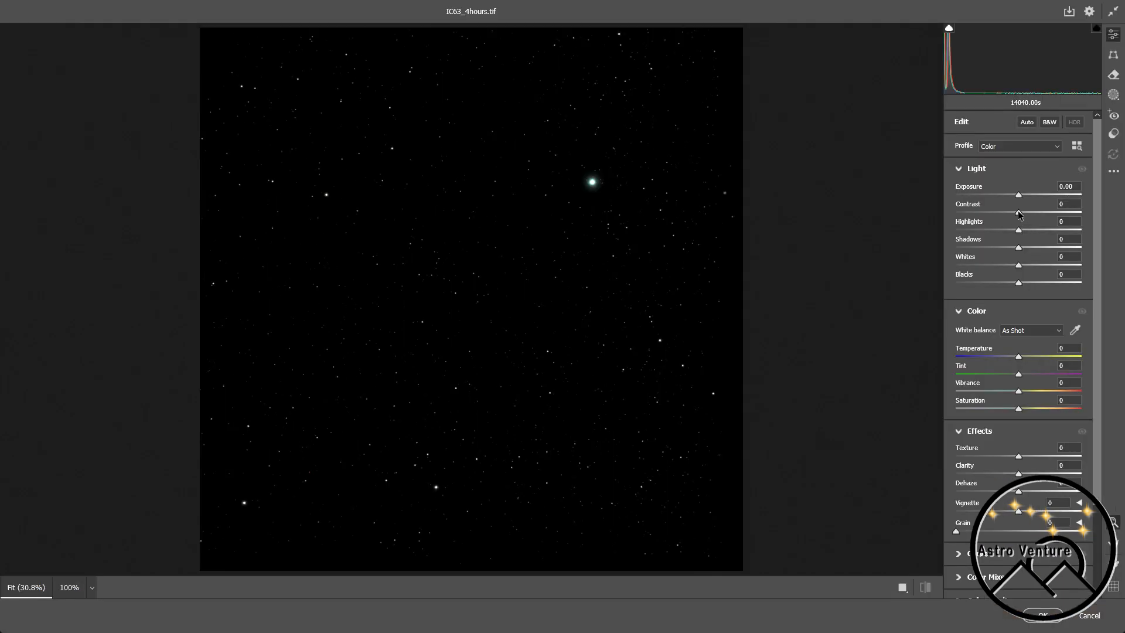
drag(1019, 214, 1066, 221)
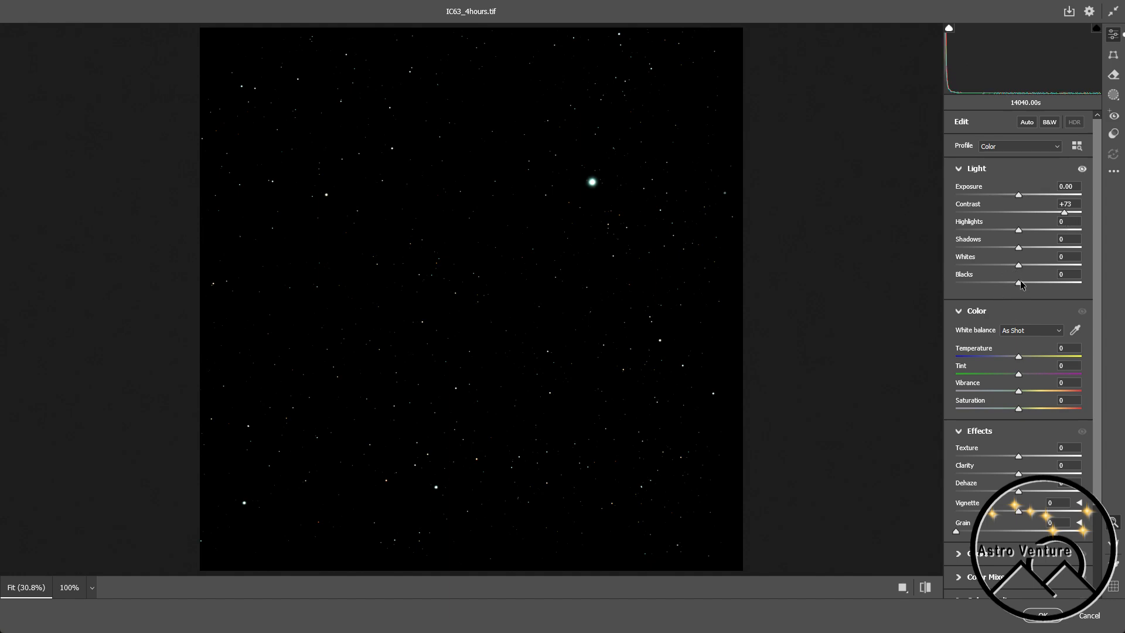
drag(1020, 286, 980, 286)
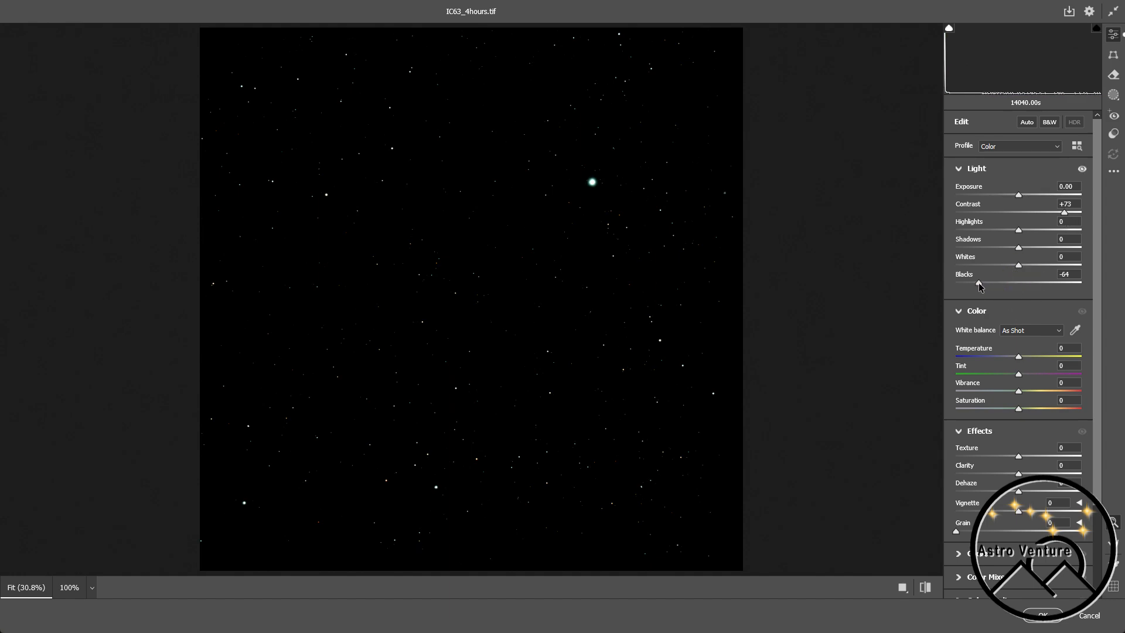
- Defringe the bright star by sampling its green halo in Optics, and apply the Camera Raw adjustments to Layer 1
mouse_move(591, 182)
mouse_down()
mouse_move(628, 191)
mouse_move(606, 195)
mouse_move(601, 182)
mouse_up()
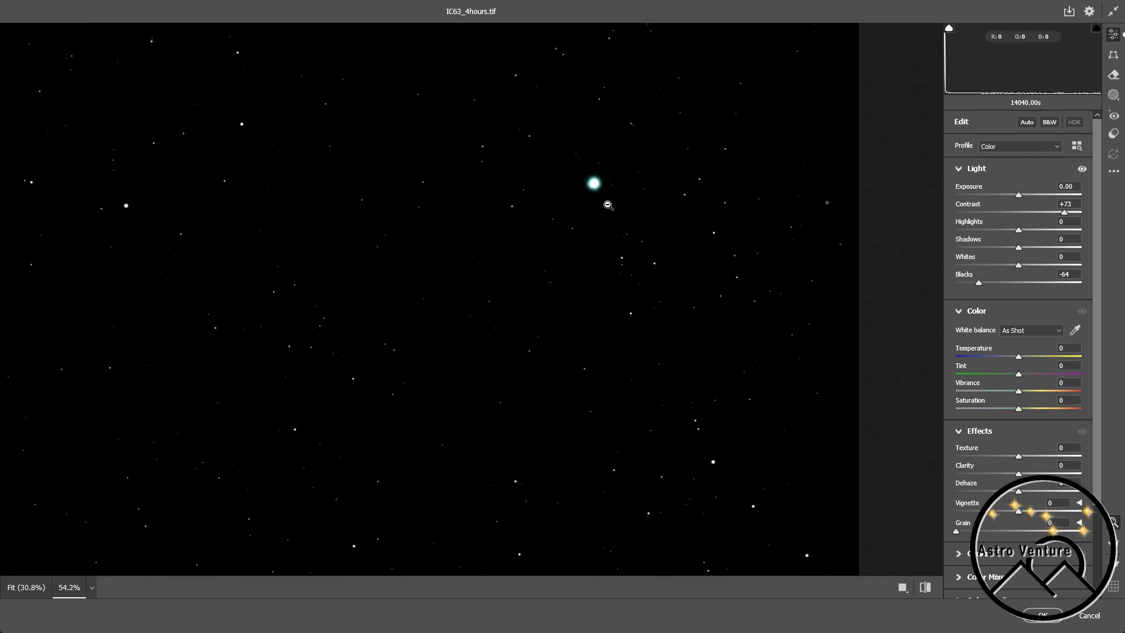
scroll(1088, 363, down, 3)
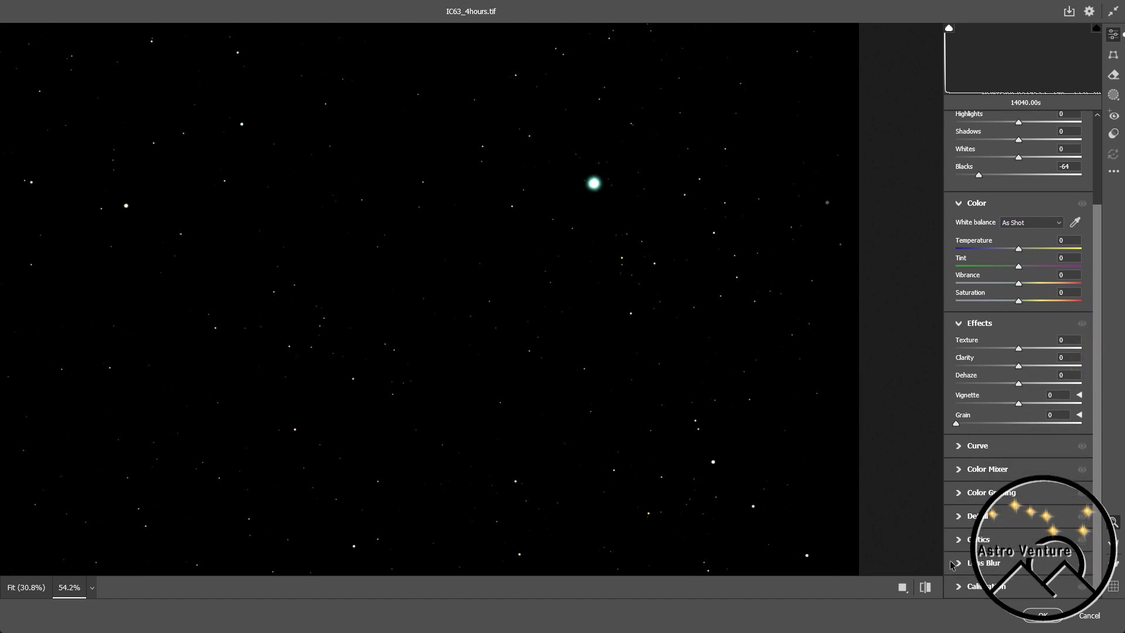
click(967, 540)
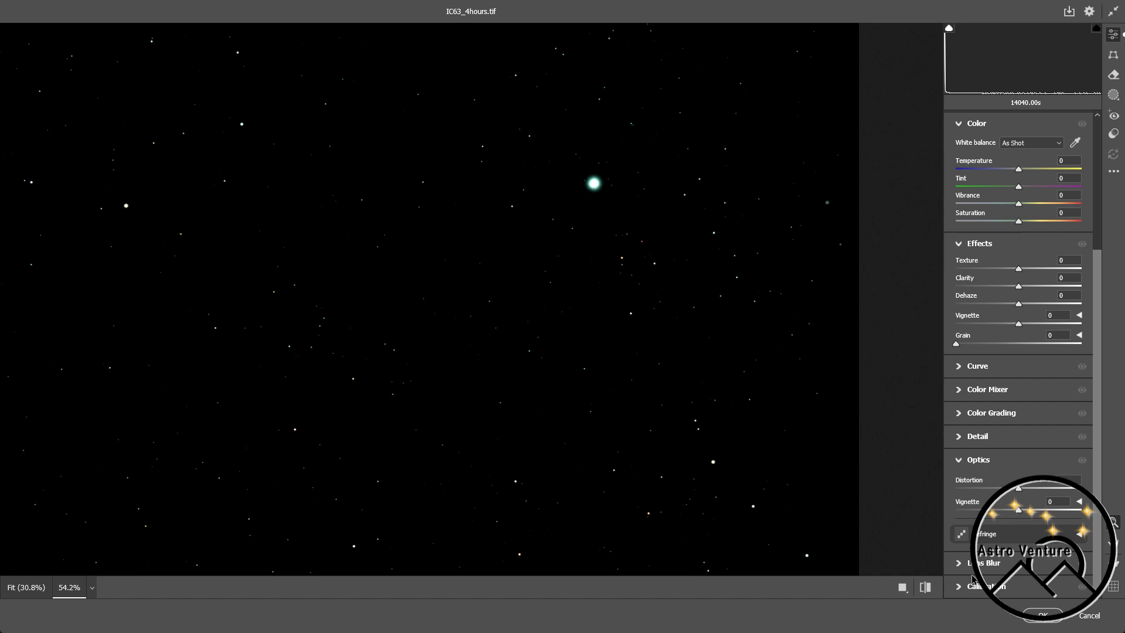
click(1079, 534)
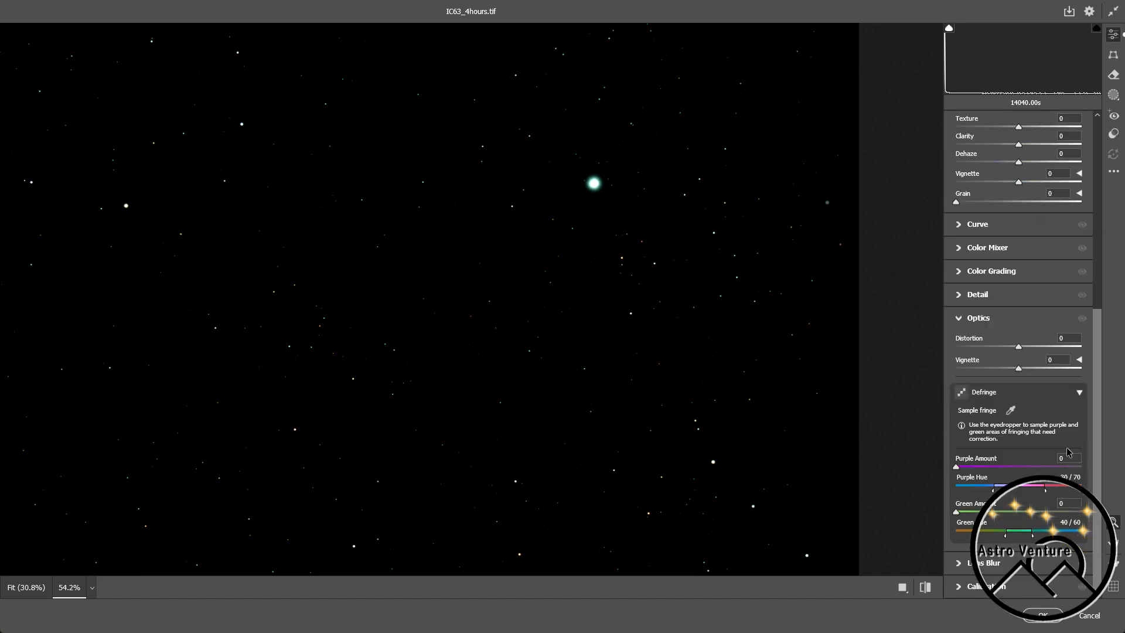
click(1011, 410)
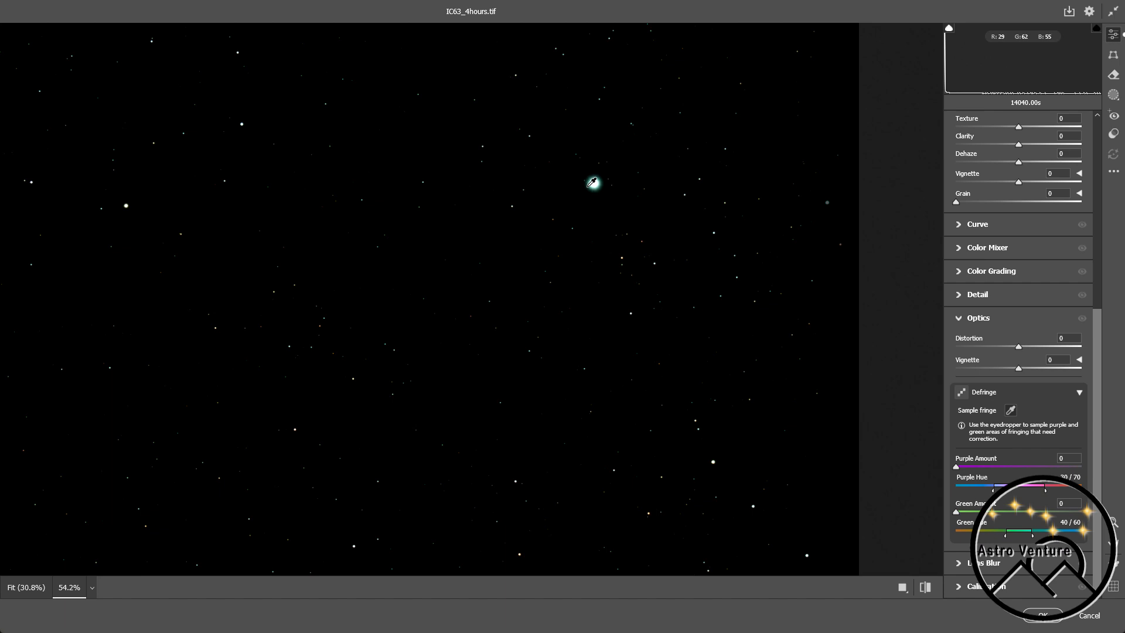
click(592, 182)
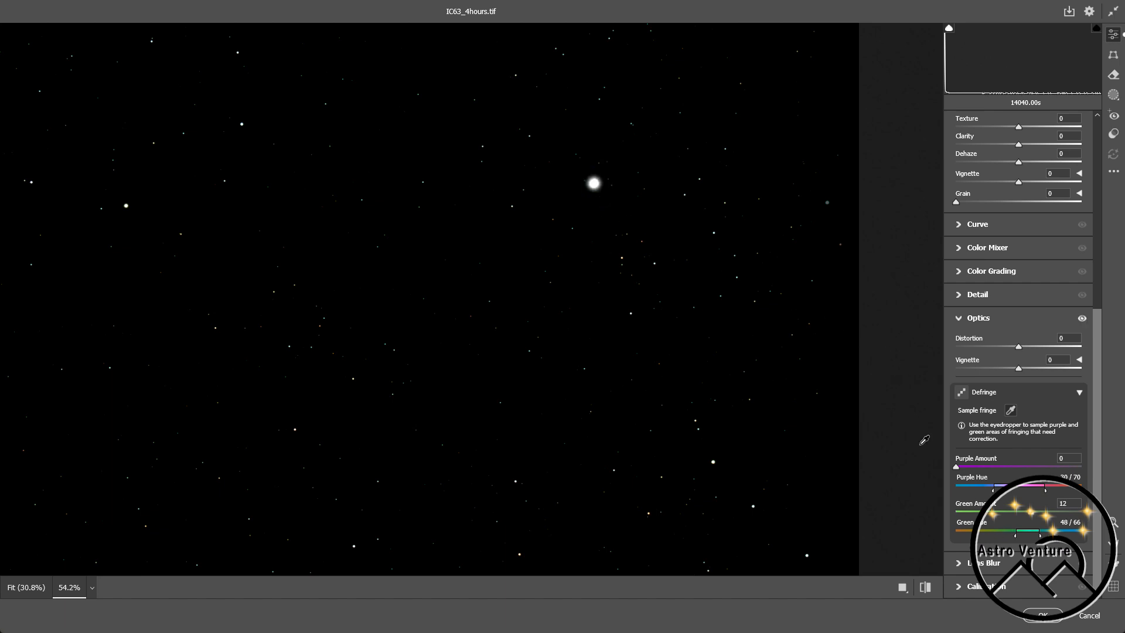
click(1047, 616)
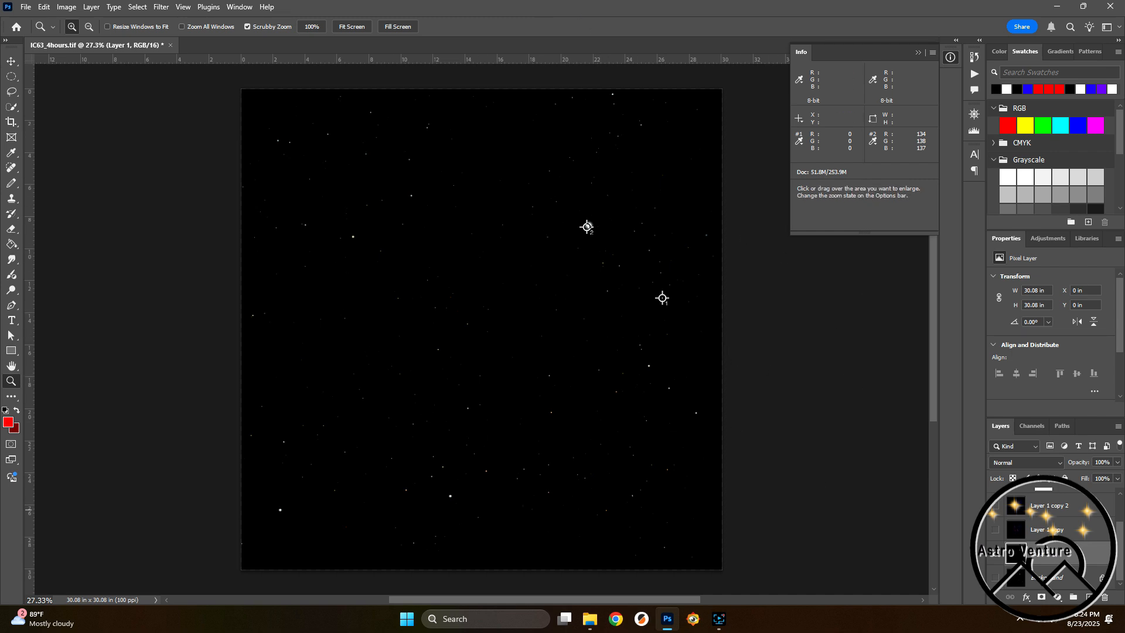
- Show Layer 2 and set its blend mode to Linear Dodge (Add) to combine the nebula with the stars
scroll(1073, 589, up, 2)
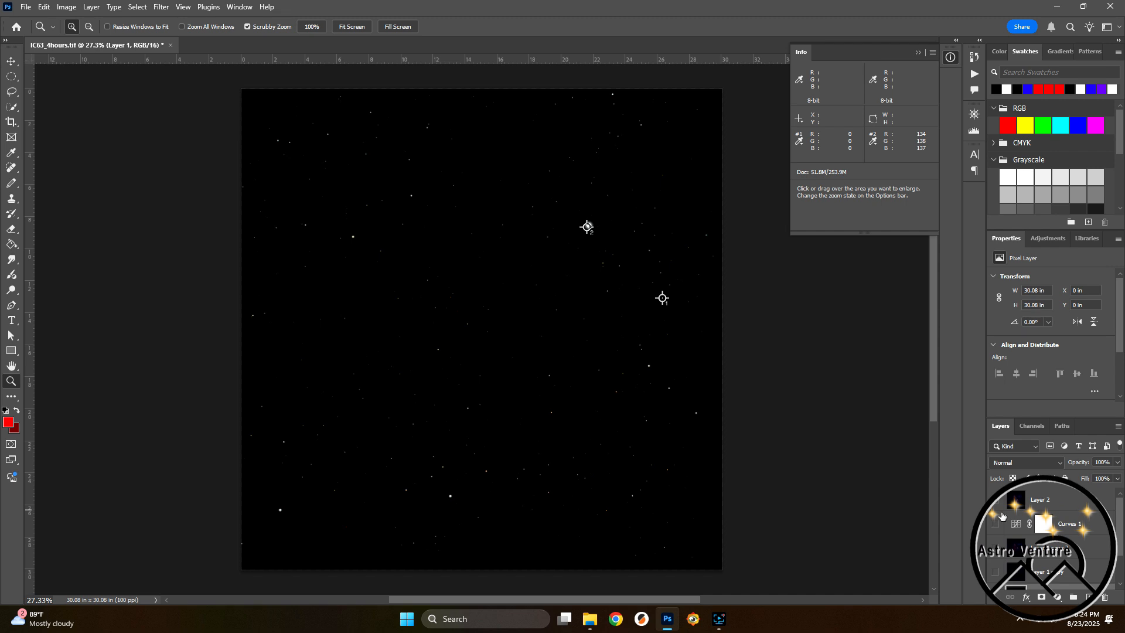
click(998, 501)
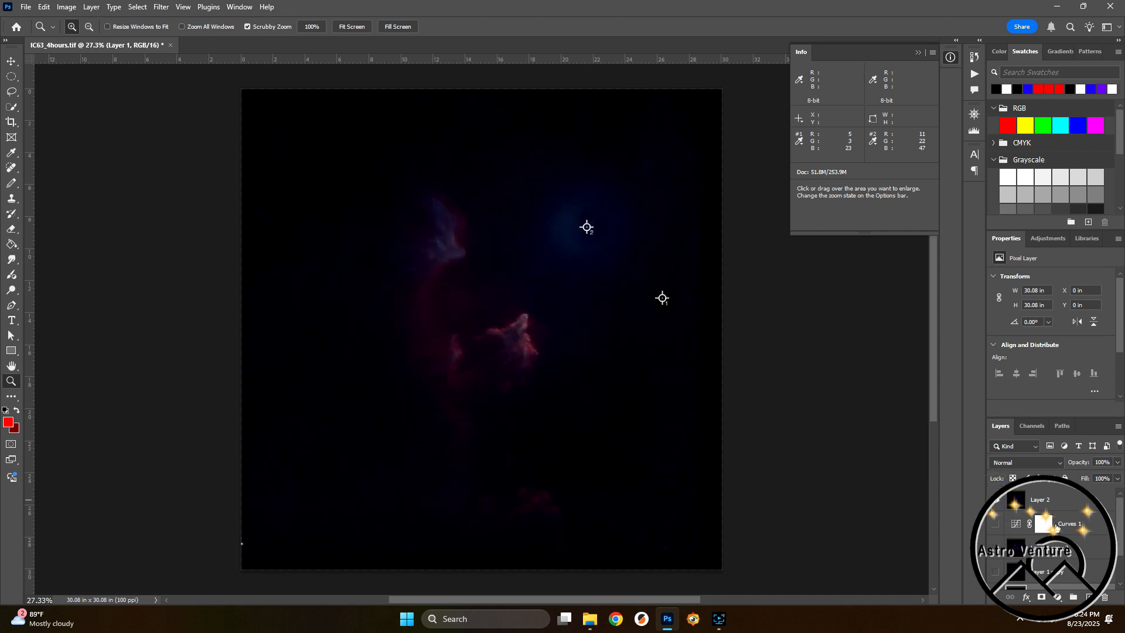
click(1080, 503)
click(1021, 463)
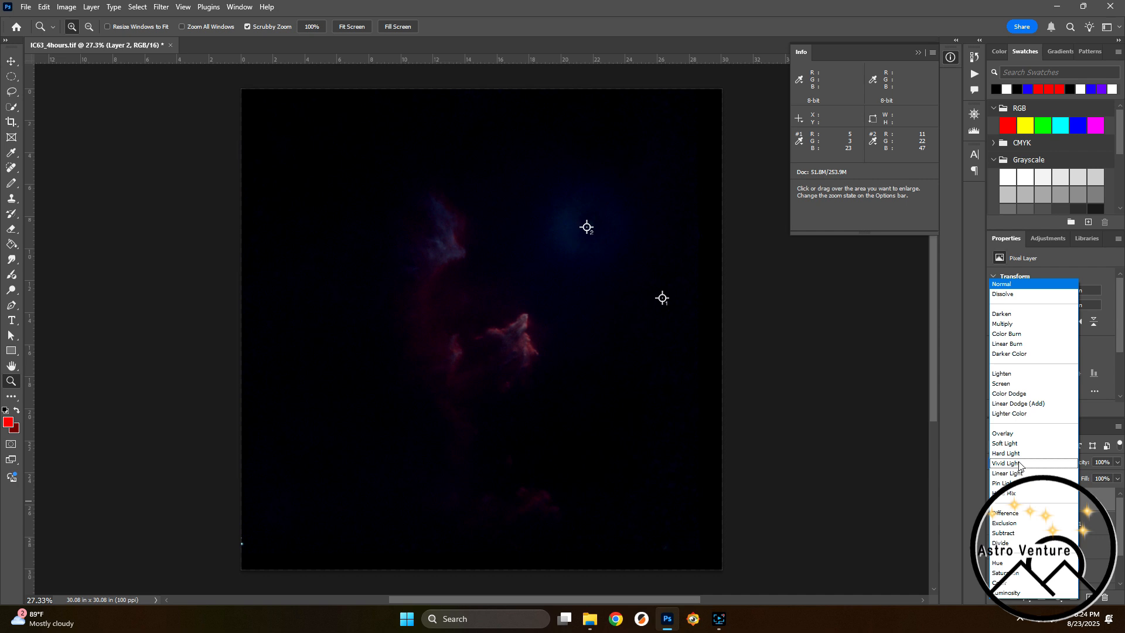
click(1019, 404)
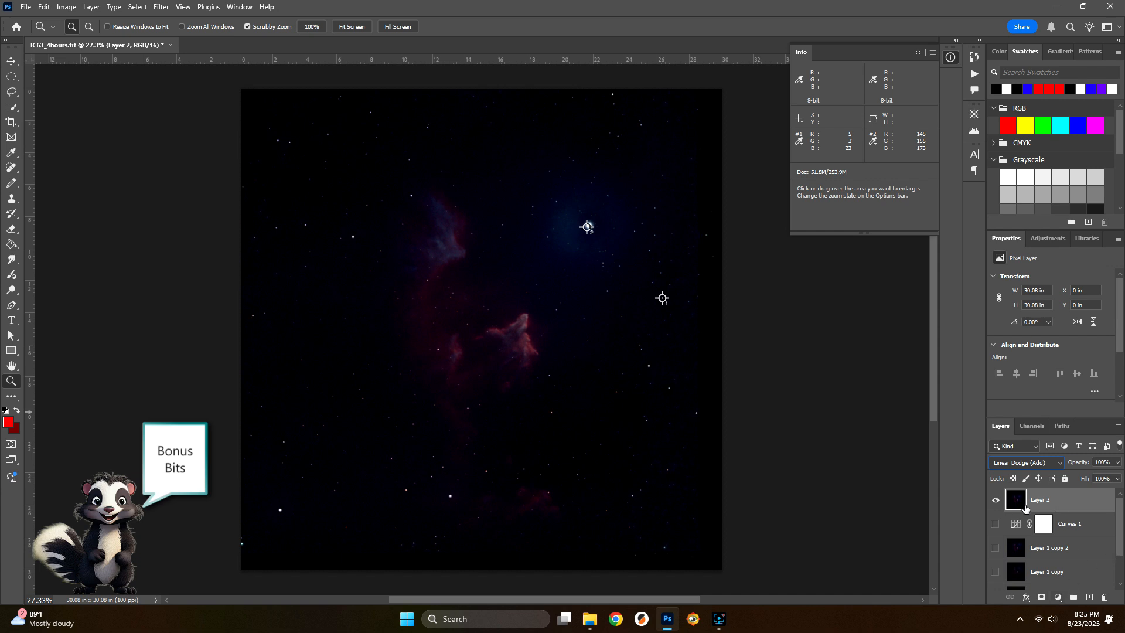
- Hide the Layer 1 stars and set Layer 2's blend mode back to Normal
scroll(1075, 531, down, 2)
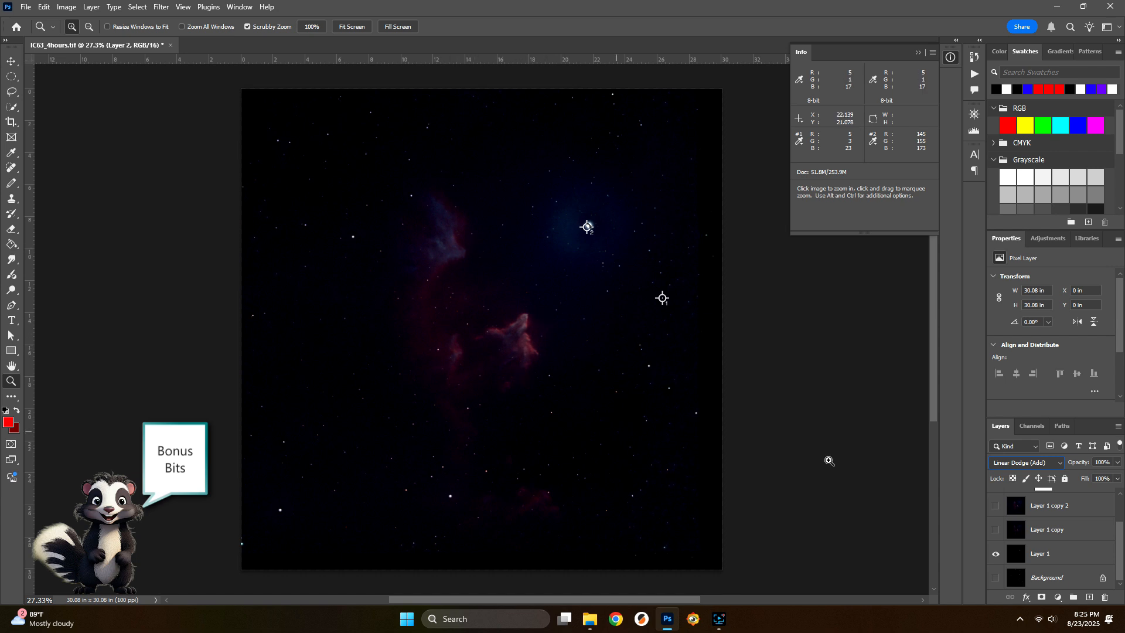
scroll(1098, 549, up, 2)
scroll(1099, 549, down, 2)
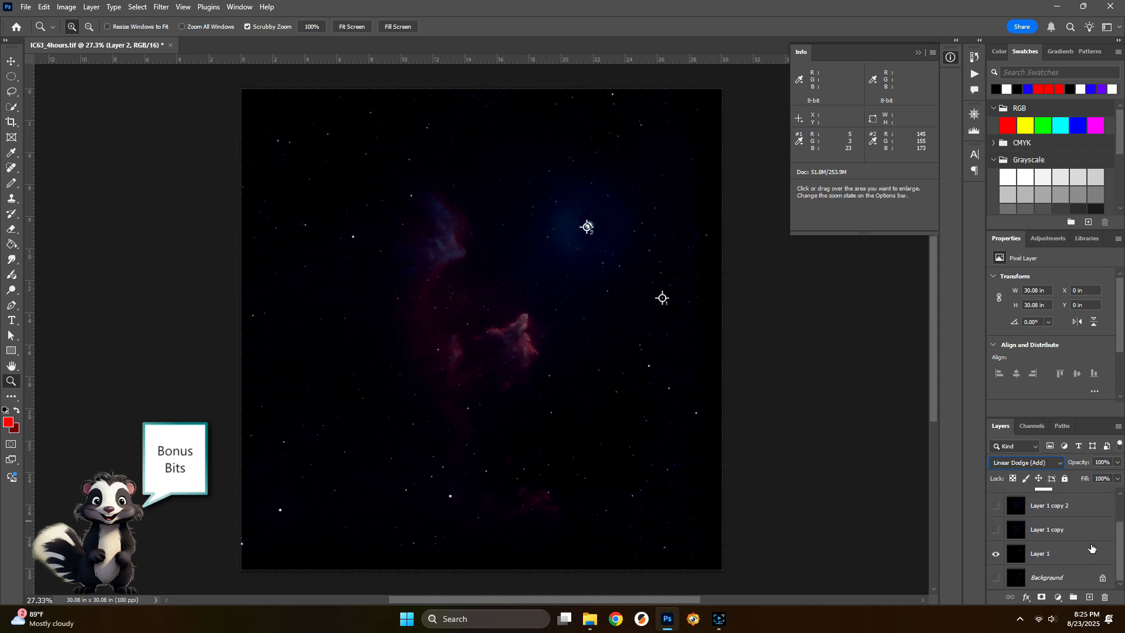
click(996, 555)
scroll(1061, 505, up, 2)
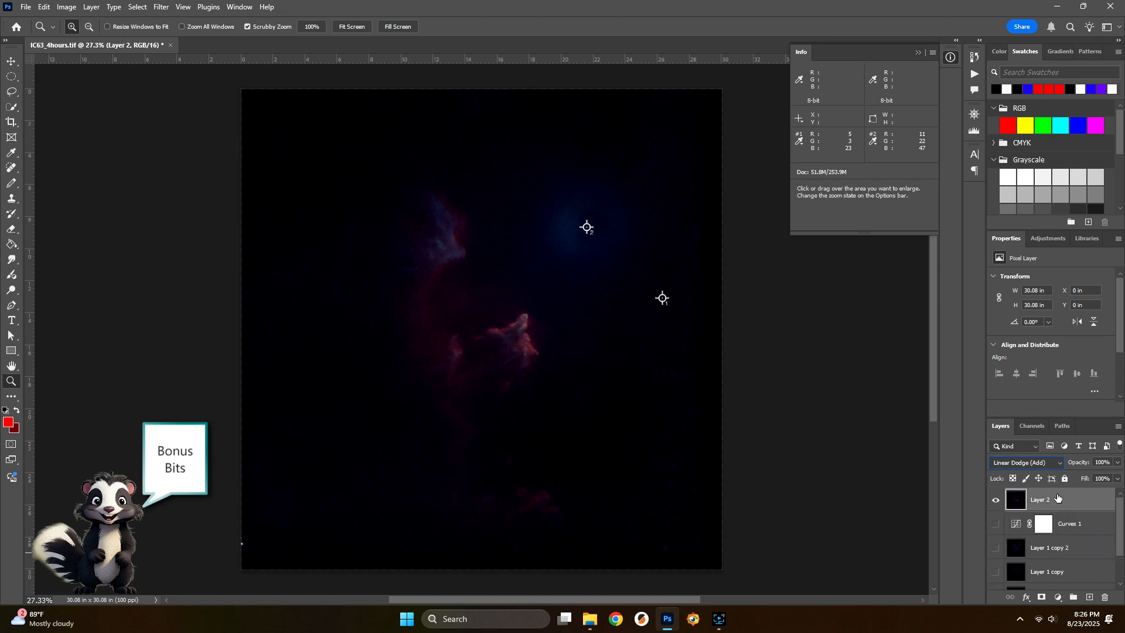
click(1026, 463)
click(1097, 504)
click(1026, 462)
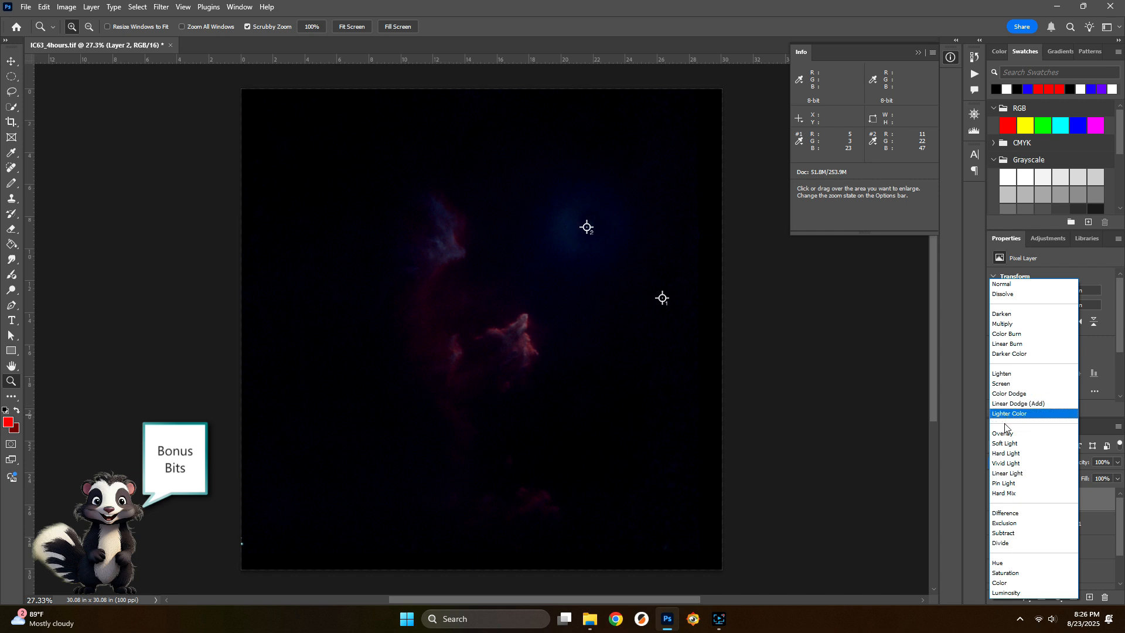
click(1002, 284)
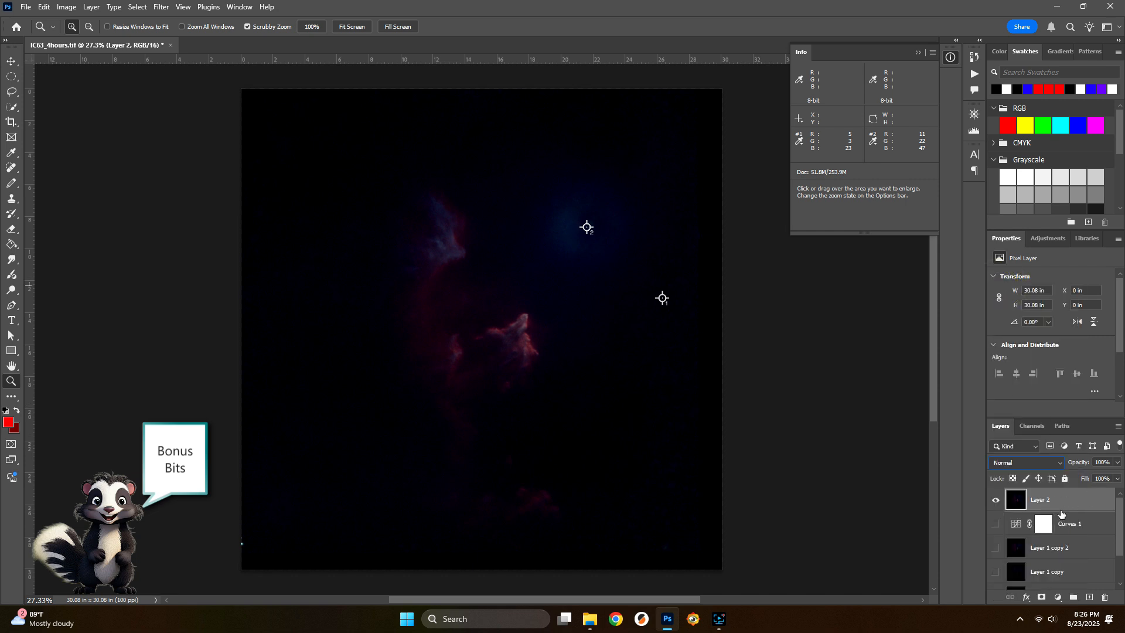
- Duplicate Layer 2 and open the copy in Nik 7 Color Efex with its window maximized
key(ctrl+j)
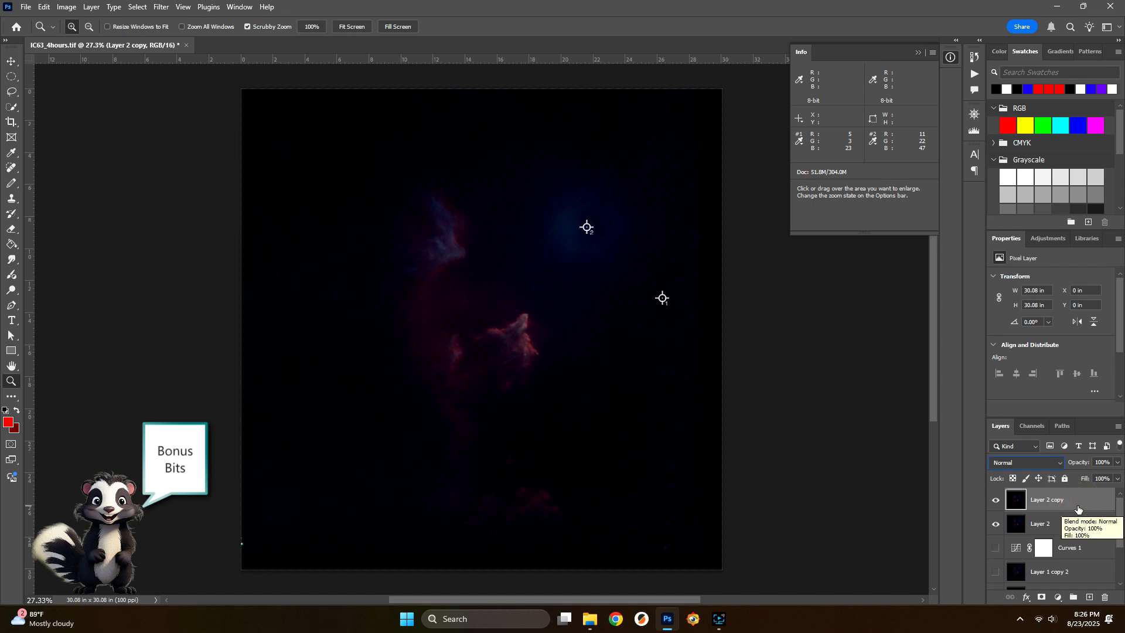
click(162, 7)
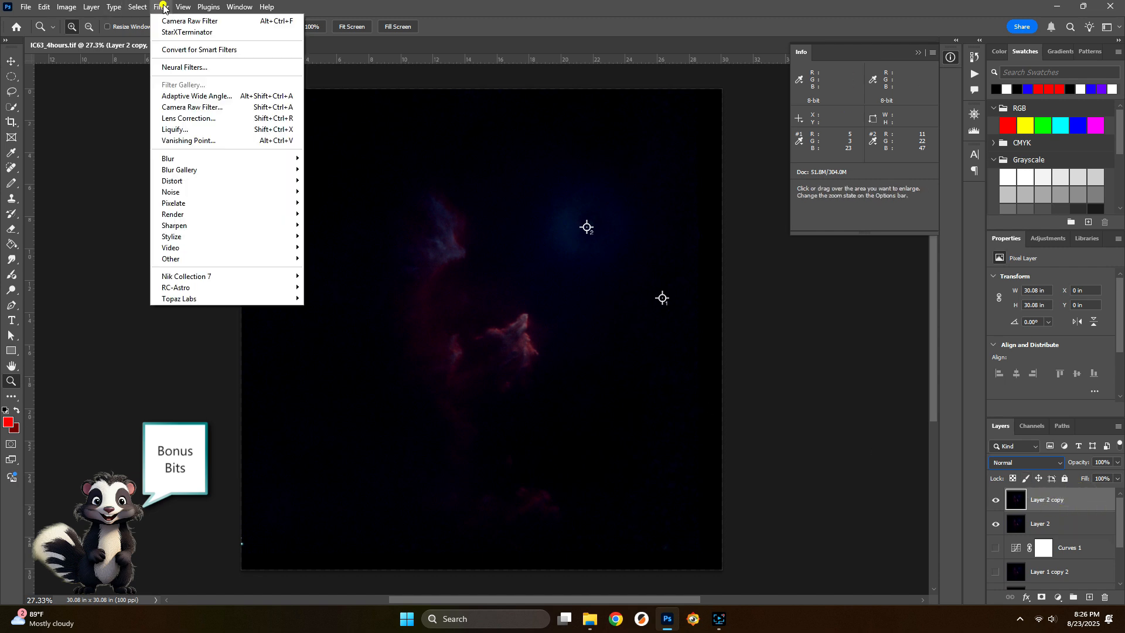
click(198, 276)
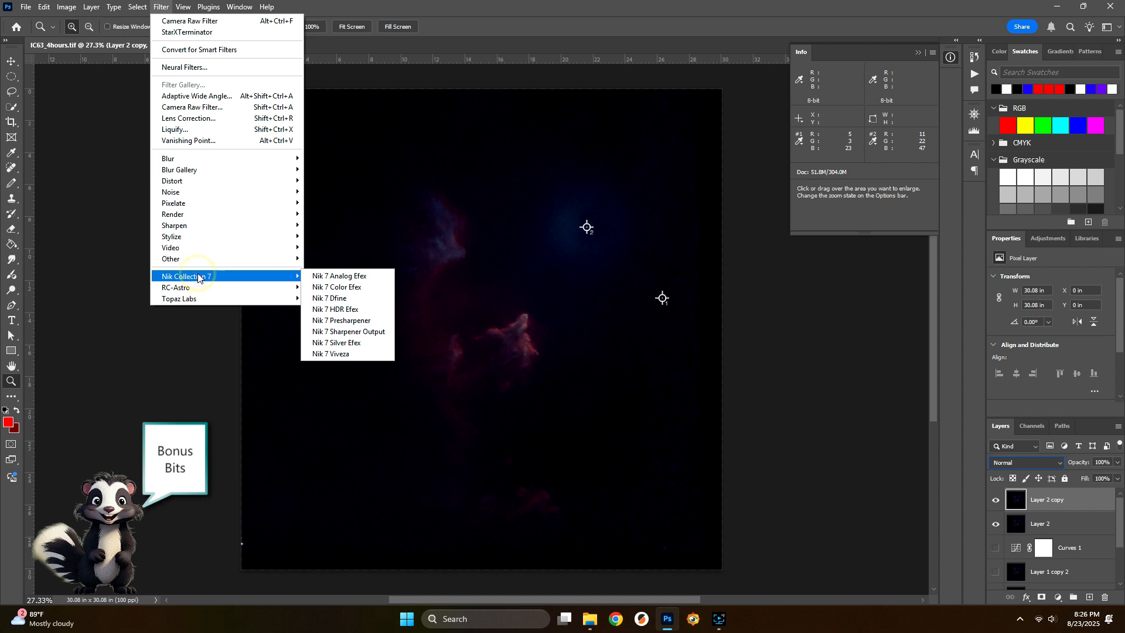
click(352, 288)
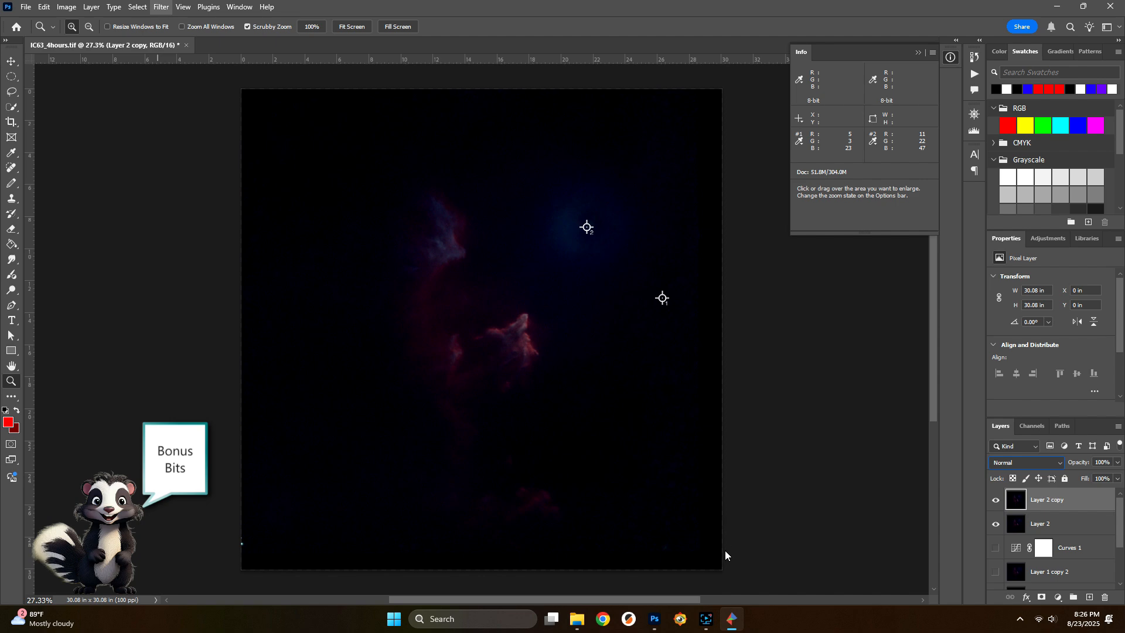
click(731, 618)
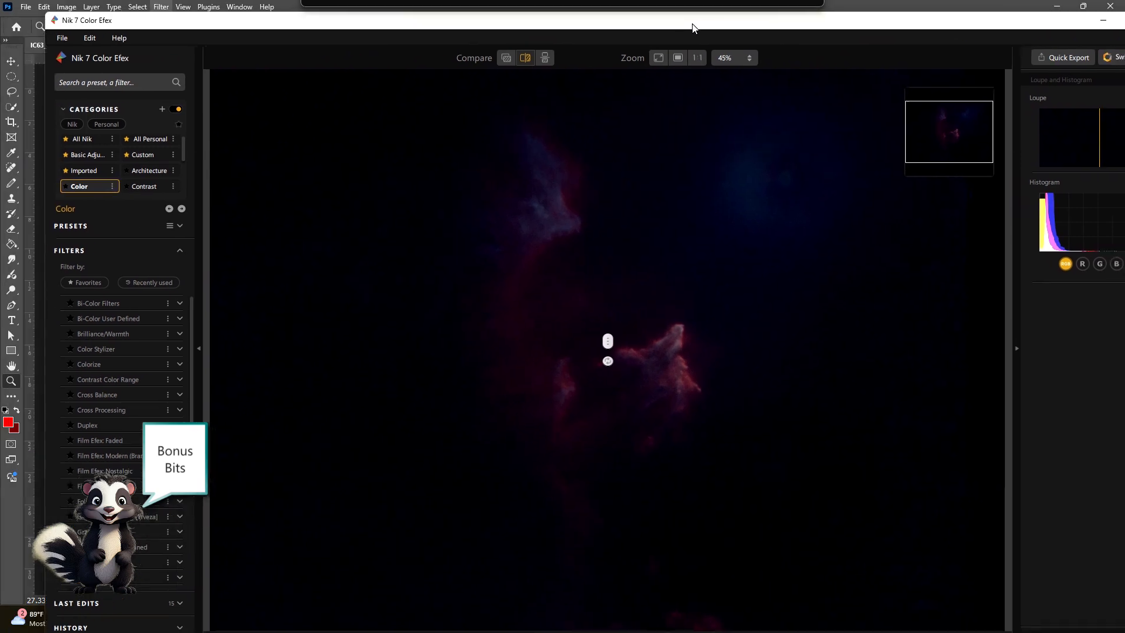
double_click(690, 23)
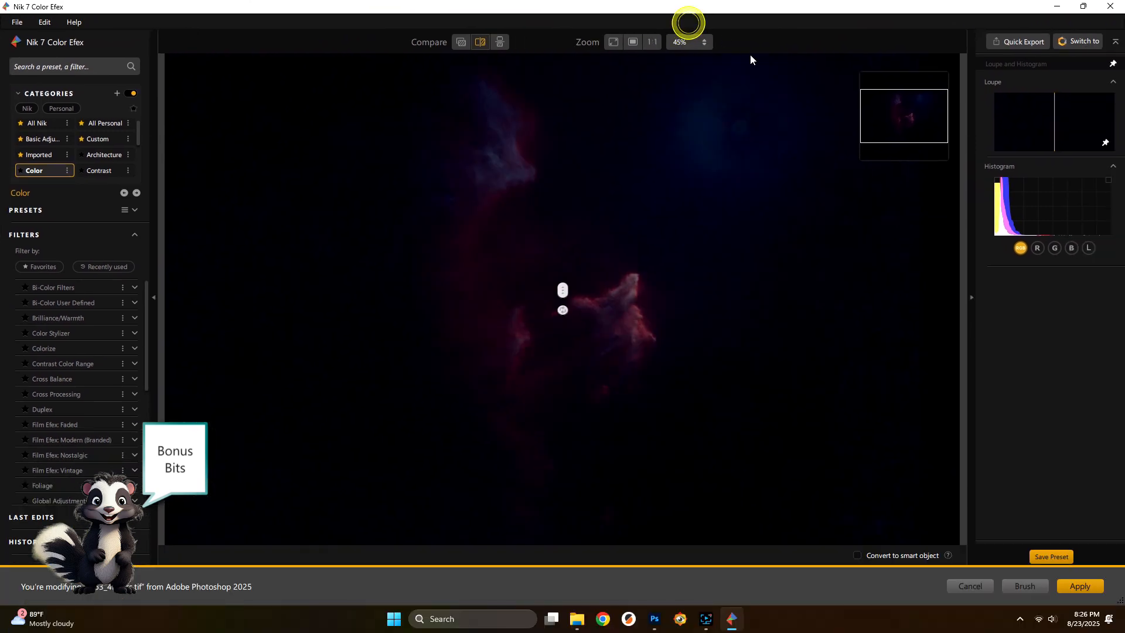
- Add the Tonal Contrast filter from the Contrast category, compare before and after across the nebula, and apply it
scroll(129, 389, down, 5)
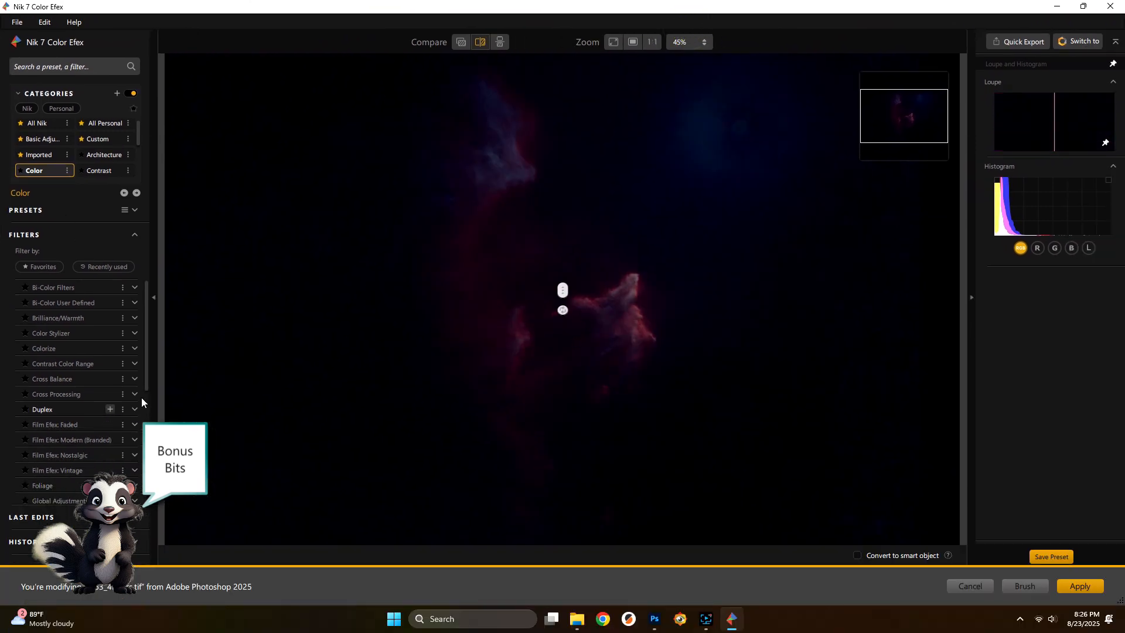
scroll(100, 410, up, 1)
scroll(107, 402, up, 4)
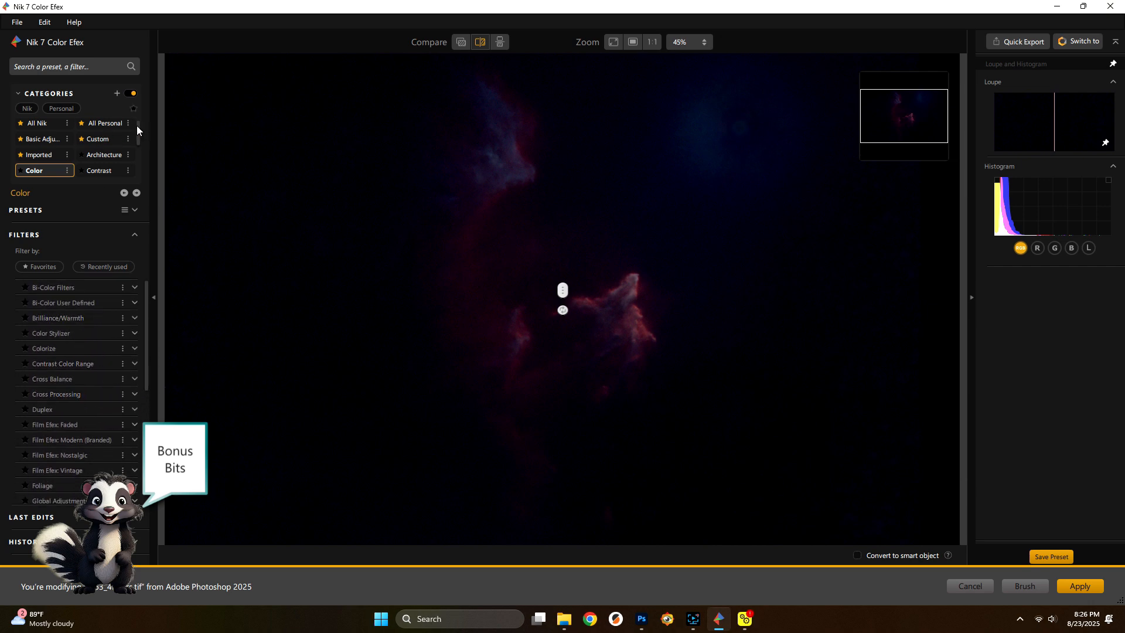
scroll(90, 171, up, 1)
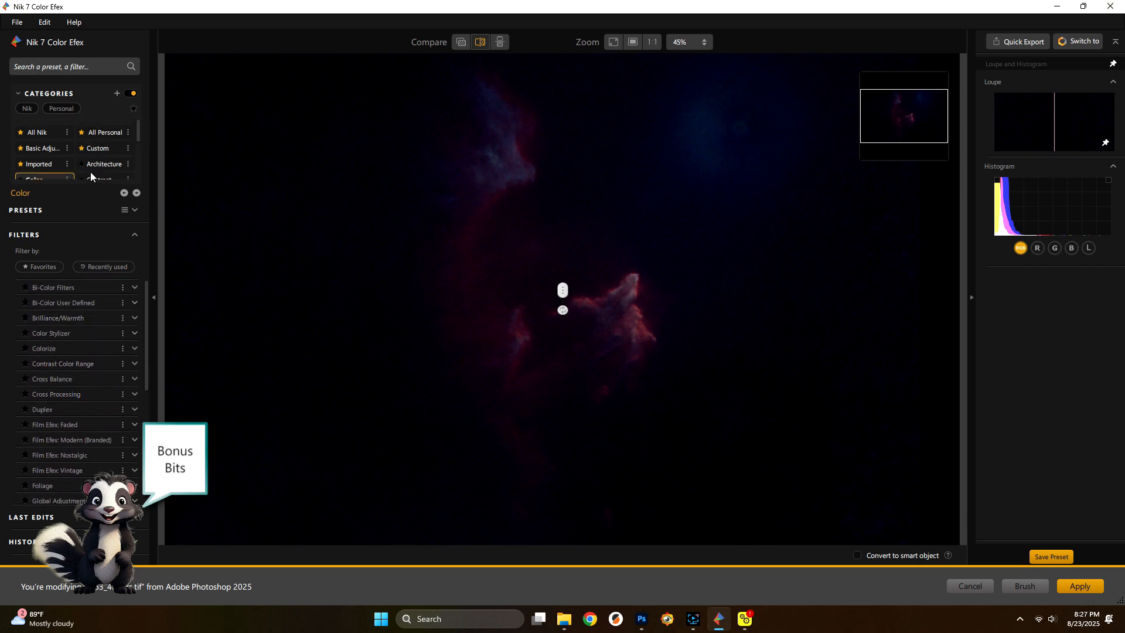
scroll(103, 414, down, 5)
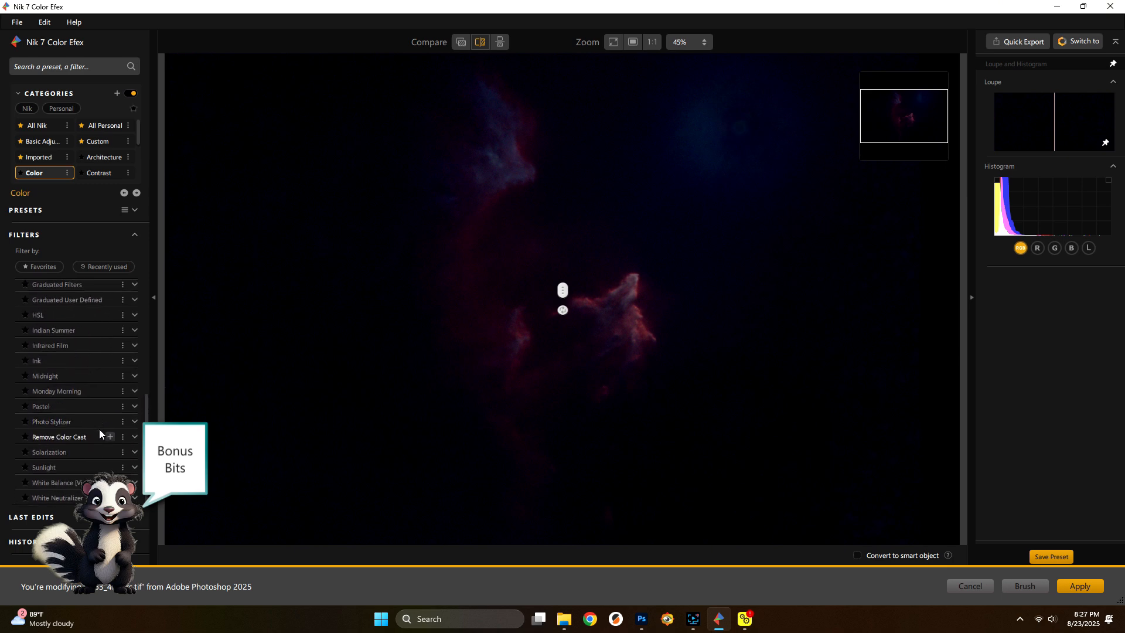
scroll(96, 424, up, 6)
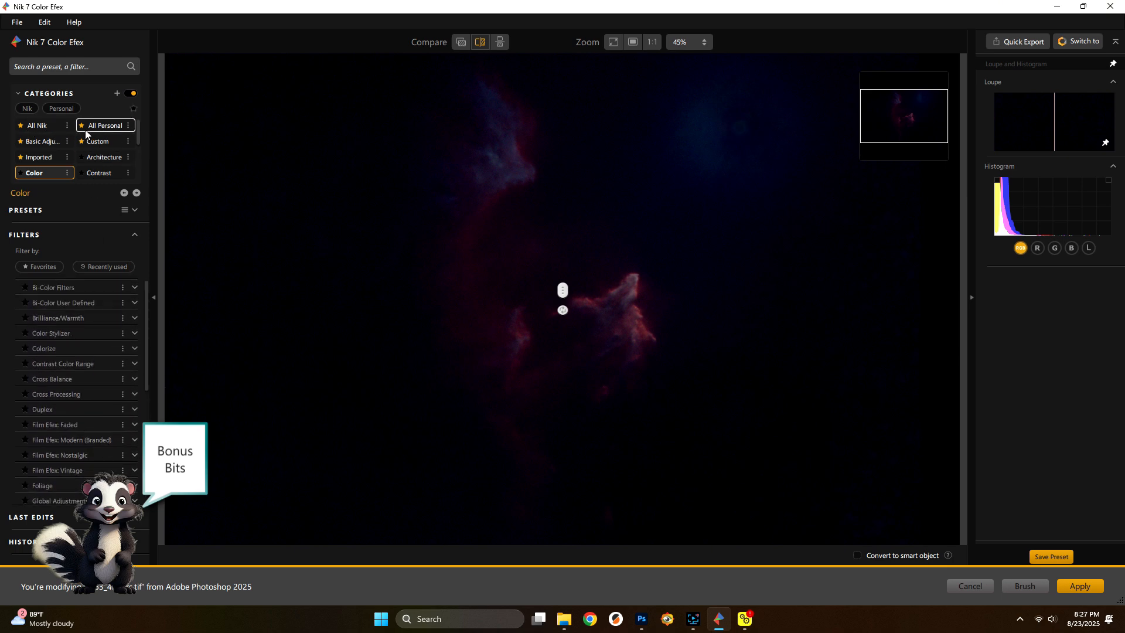
click(95, 173)
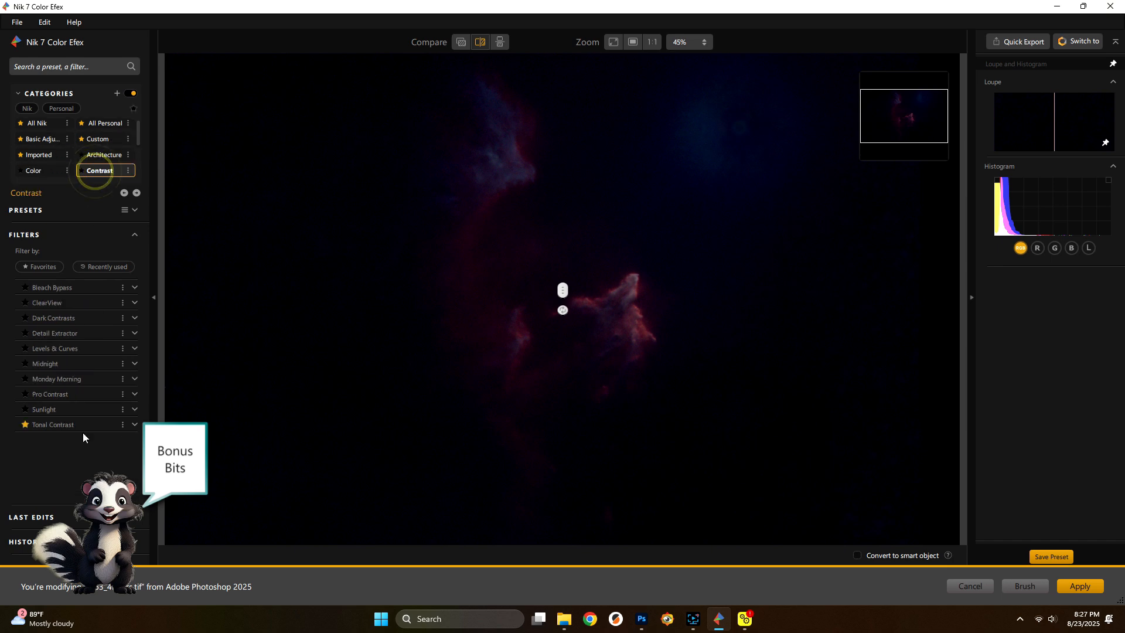
click(54, 427)
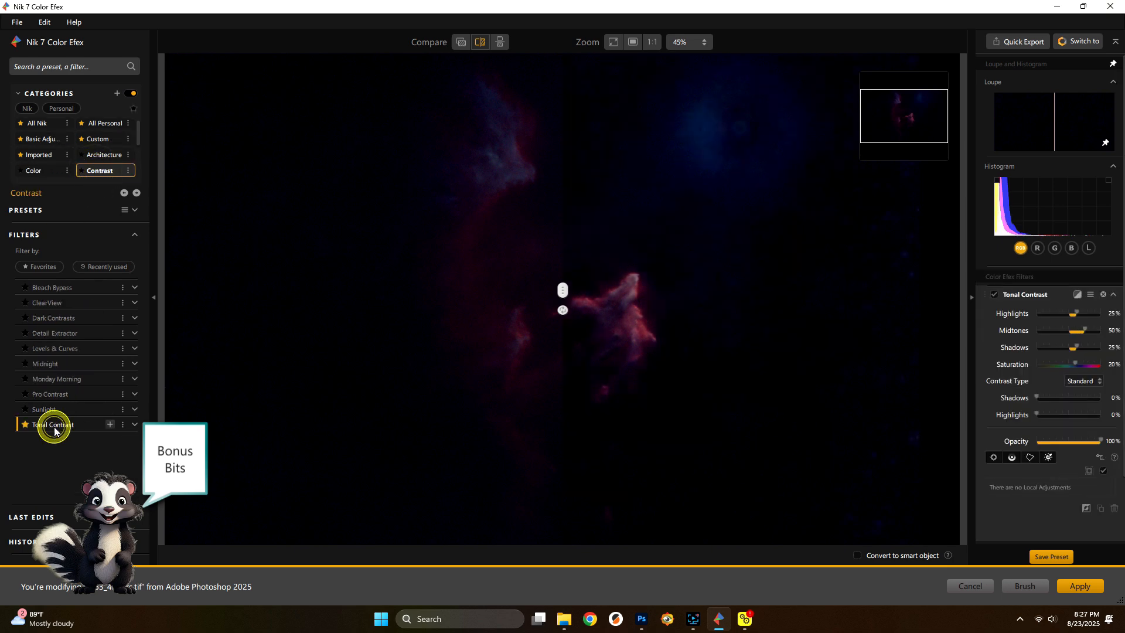
drag(563, 290, 450, 469)
click(1080, 586)
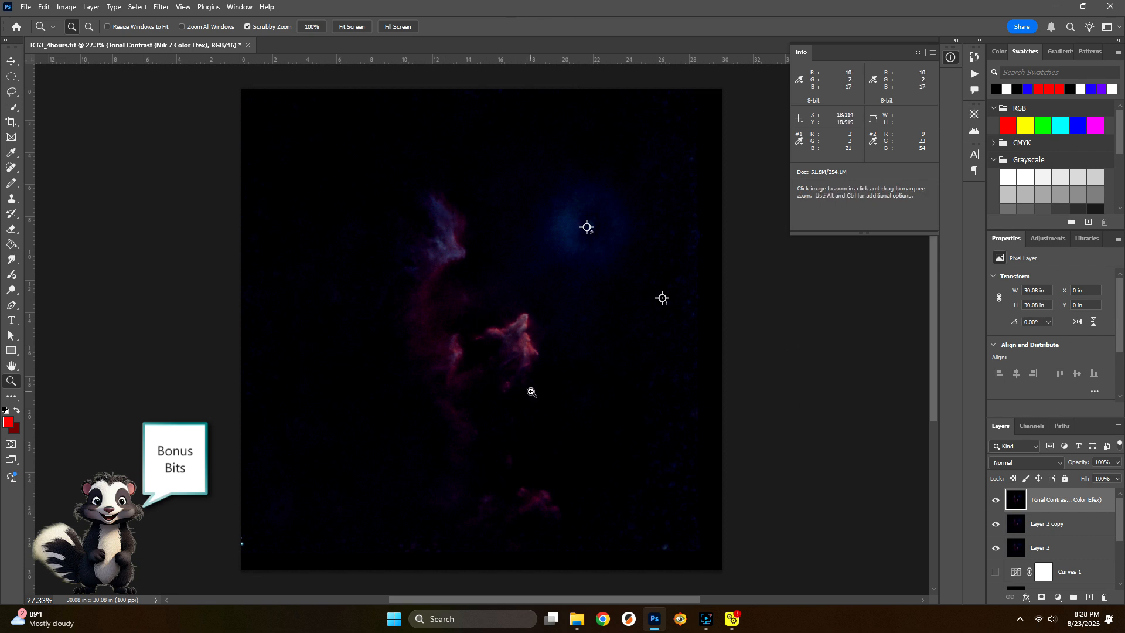
- Add a Hue/Saturation adjustment layer above the Tonal Contrast layer and set its overall saturation to -10
click(160, 7)
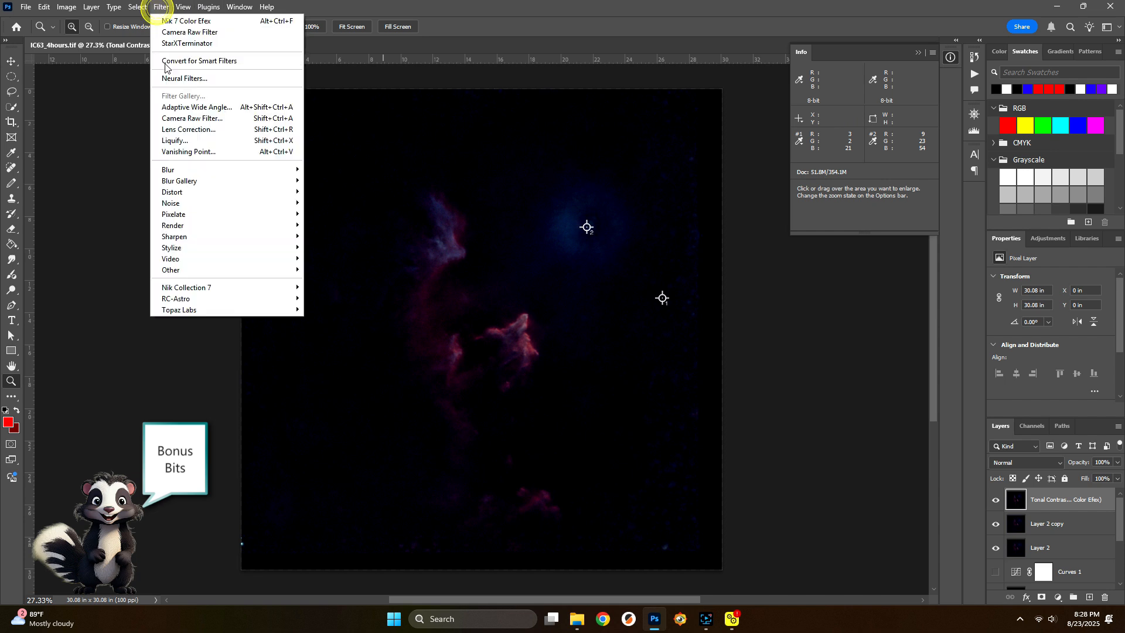
click(155, 7)
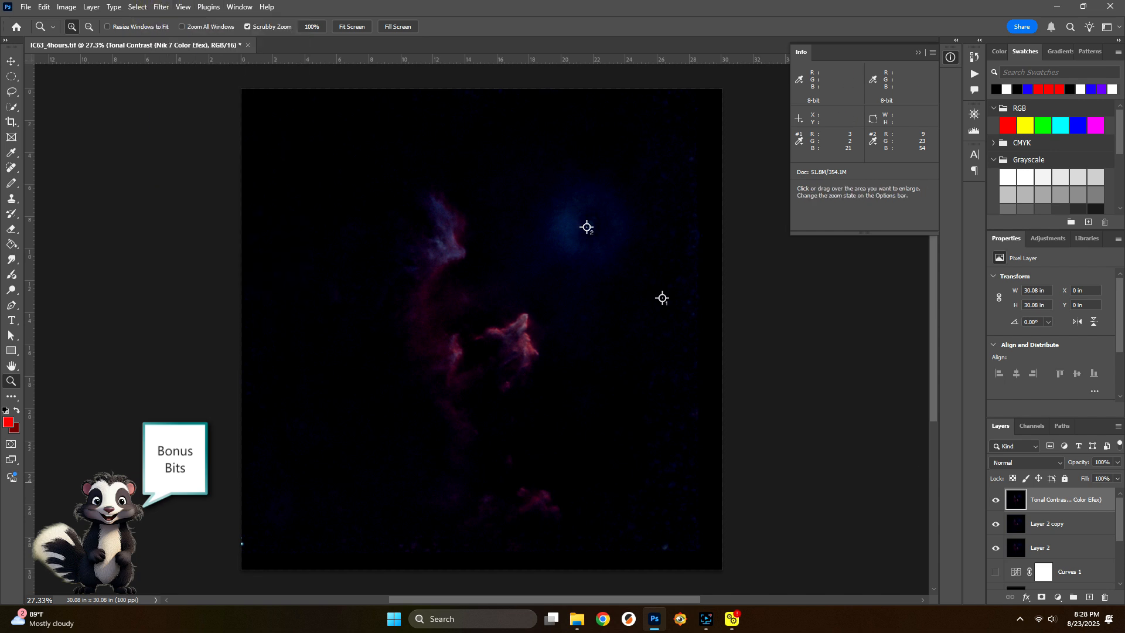
click(1060, 599)
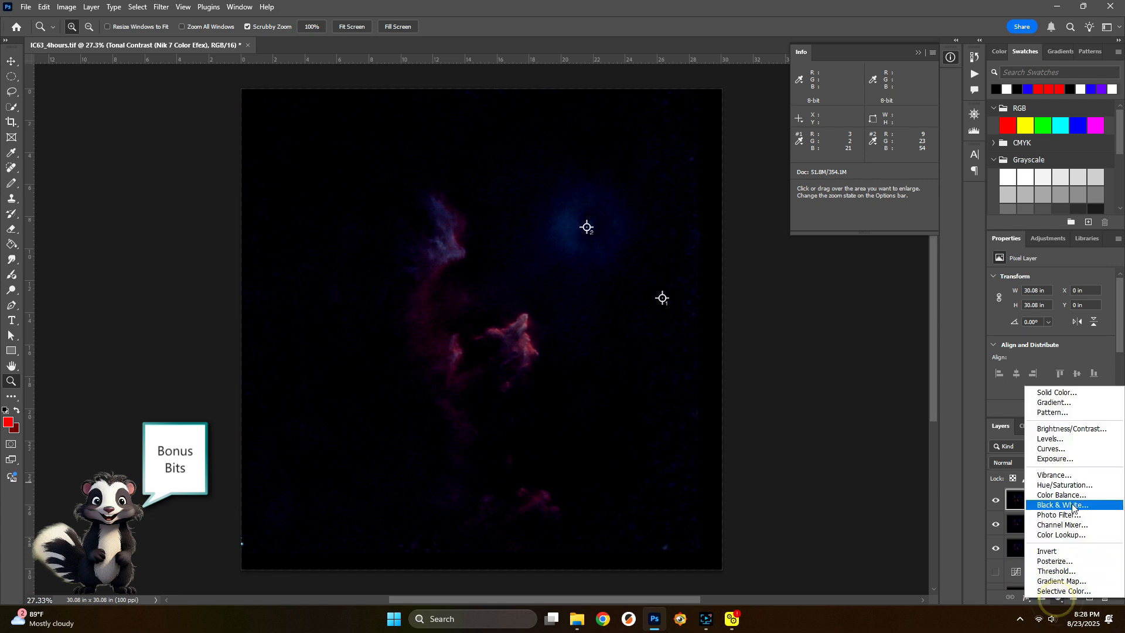
click(1058, 486)
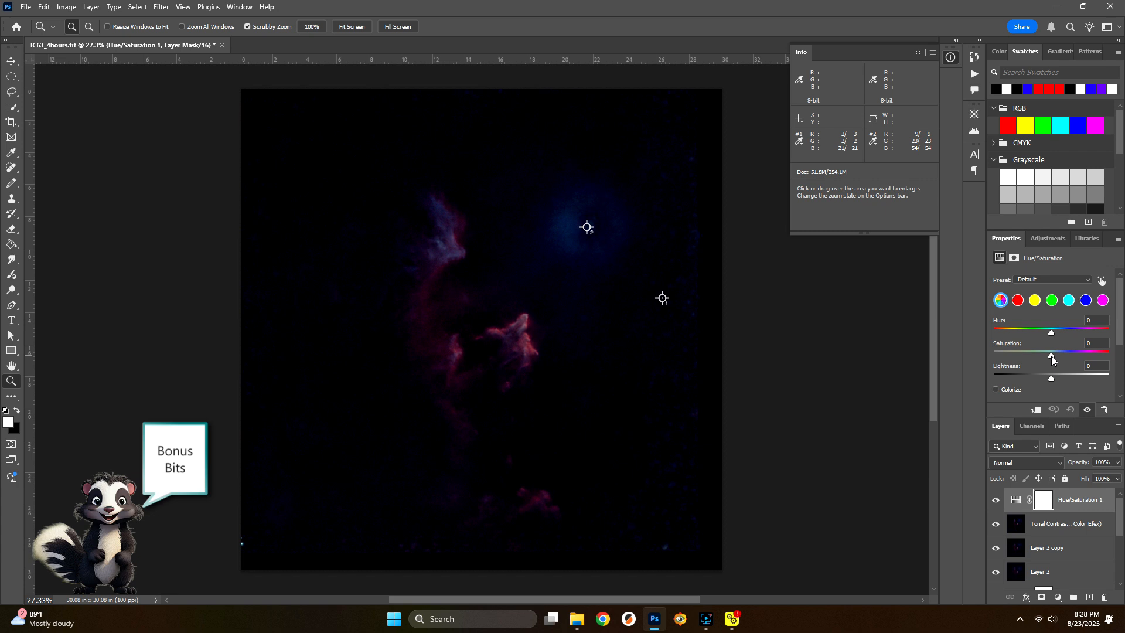
drag(1051, 356, 1048, 356)
click(892, 466)
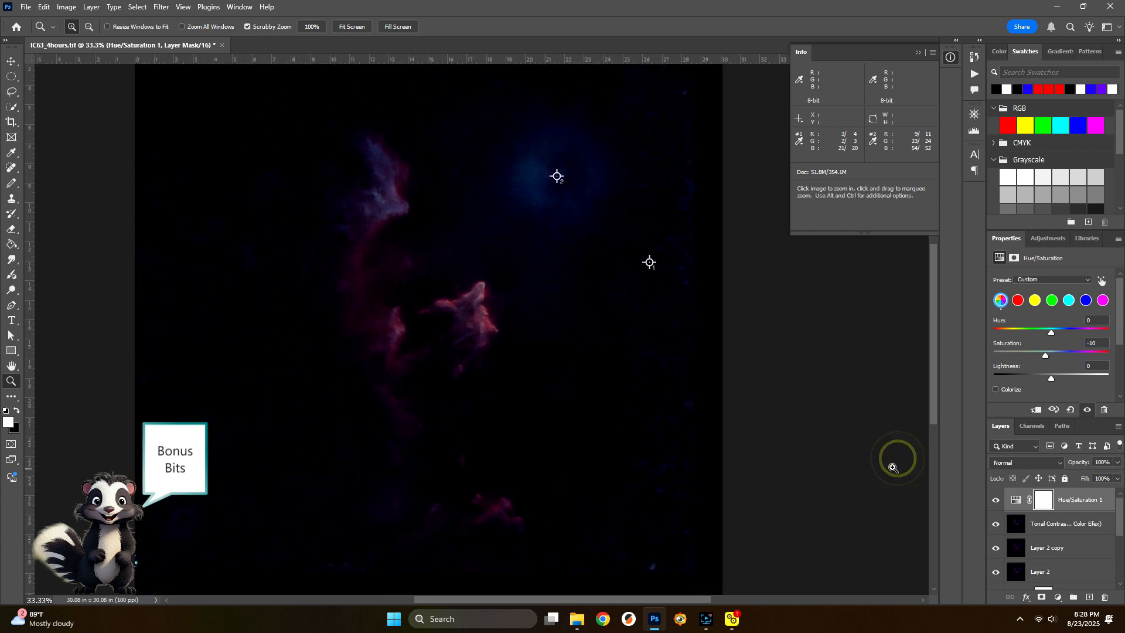
click(364, 24)
click(507, 341)
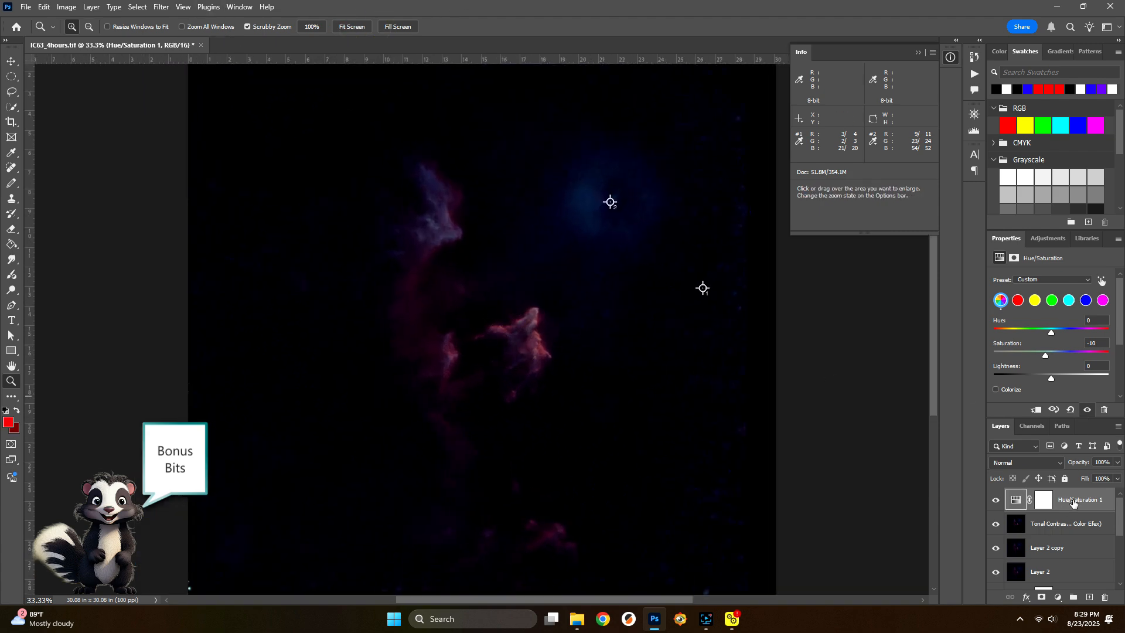
- Set the saturation of the Reds to -28 in the Hue/Saturation adjustment
click(1015, 499)
click(1018, 300)
drag(1051, 356, 1048, 357)
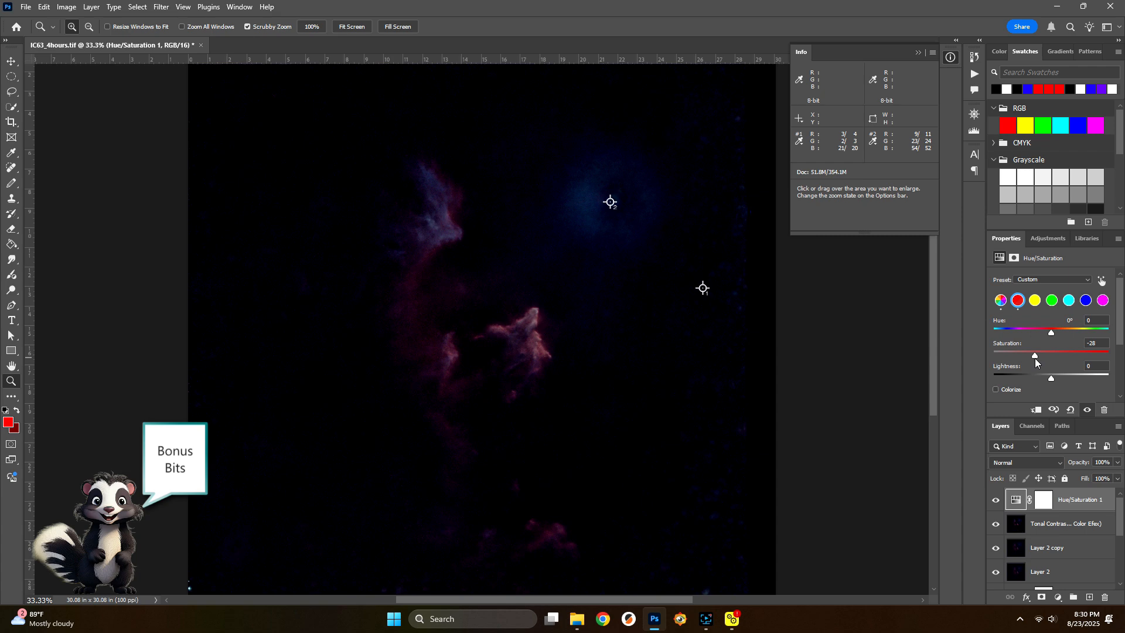
- Stamp the visible layers into a new layer above Hue/Saturation 1 and apply NoiseXTerminator with Denoise 75% and Detail 25
click(1079, 497)
key(ctrl+shift+alt+e)
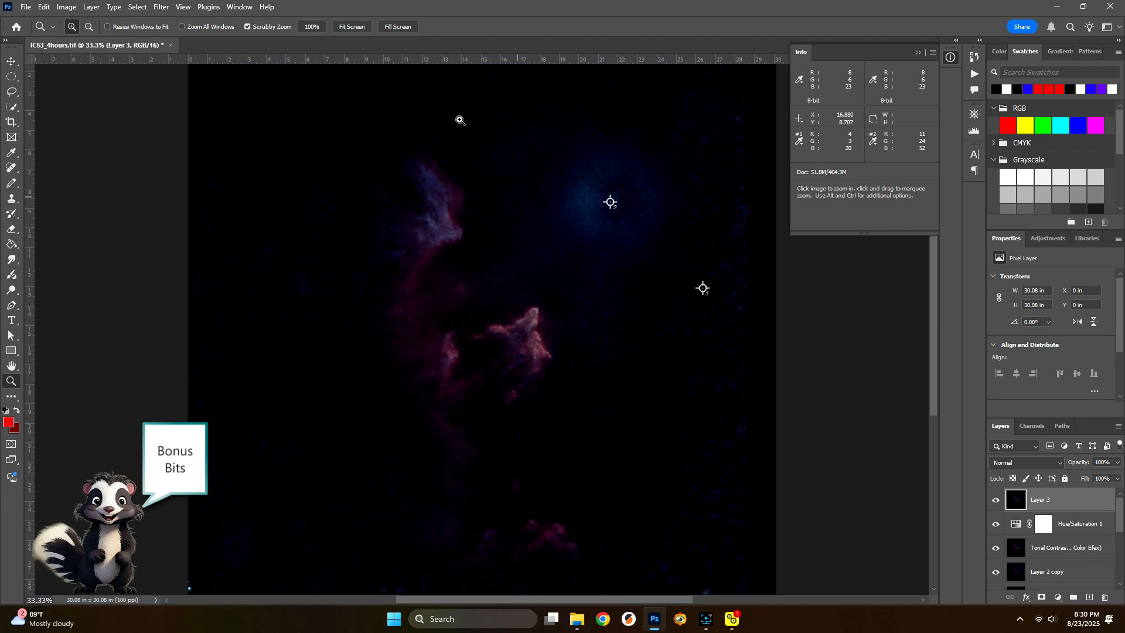
click(162, 7)
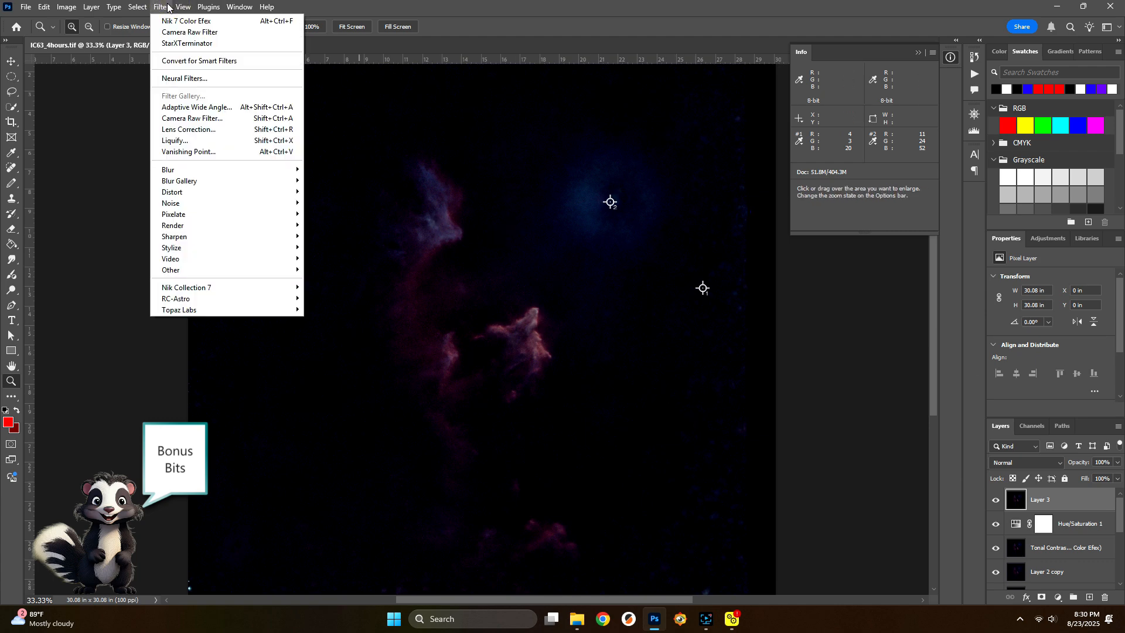
mouse_move(202, 300)
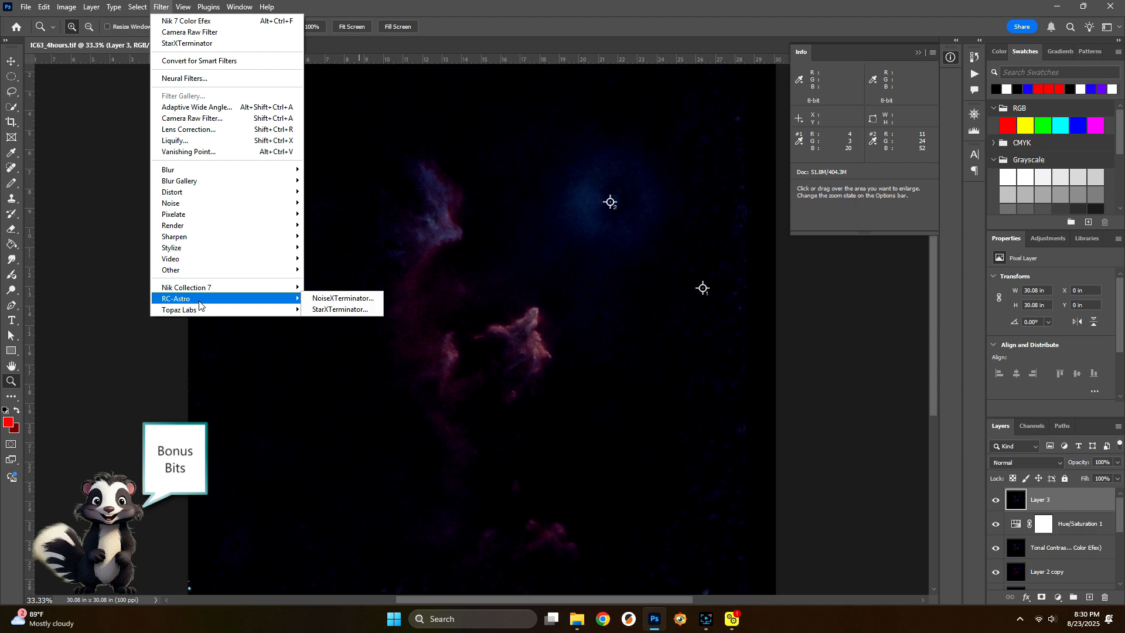
click(347, 298)
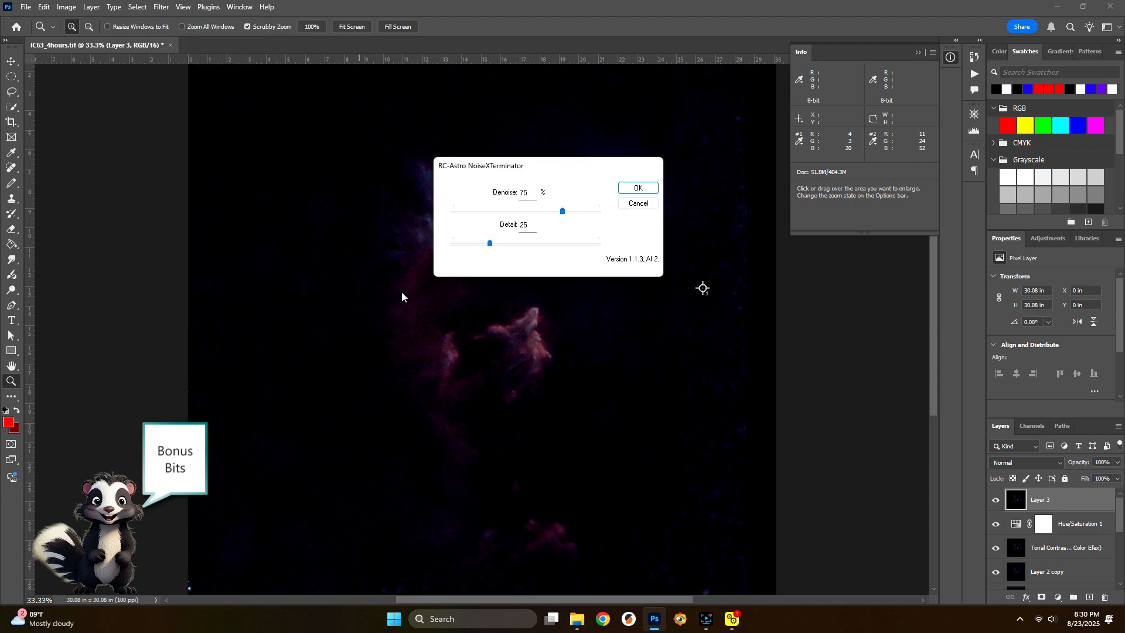
click(636, 187)
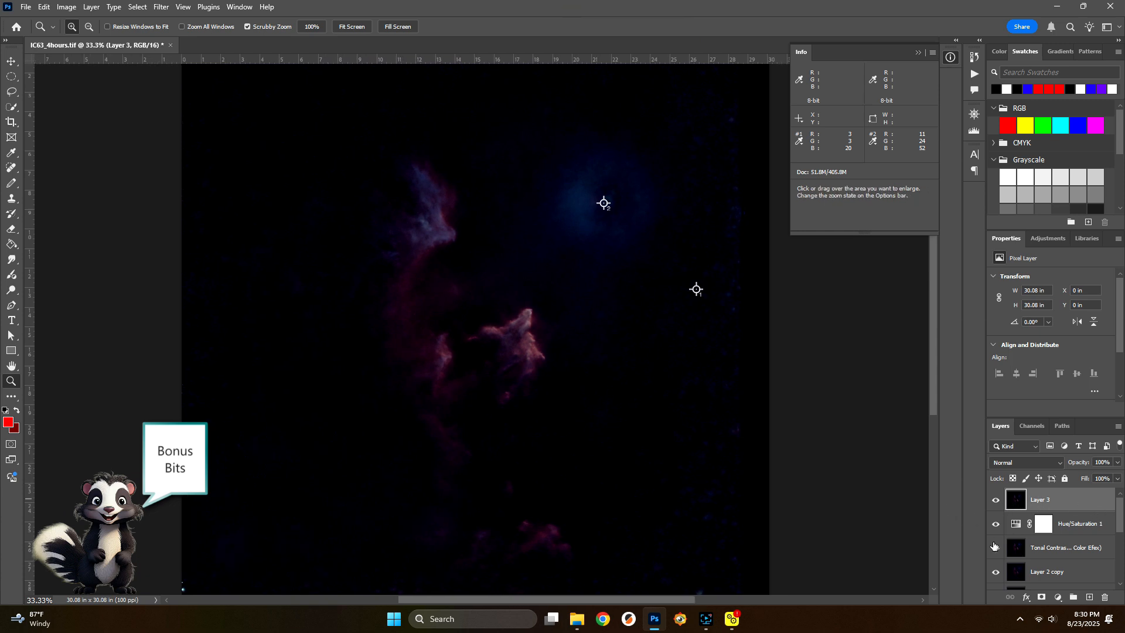
- Hide Hue/Saturation 1, the Tonal Contrast layer and Layer 2 copy, and set Layer 3's blend mode to Linear Dodge (Add)
drag(996, 527, 996, 577)
click(1094, 496)
click(1025, 462)
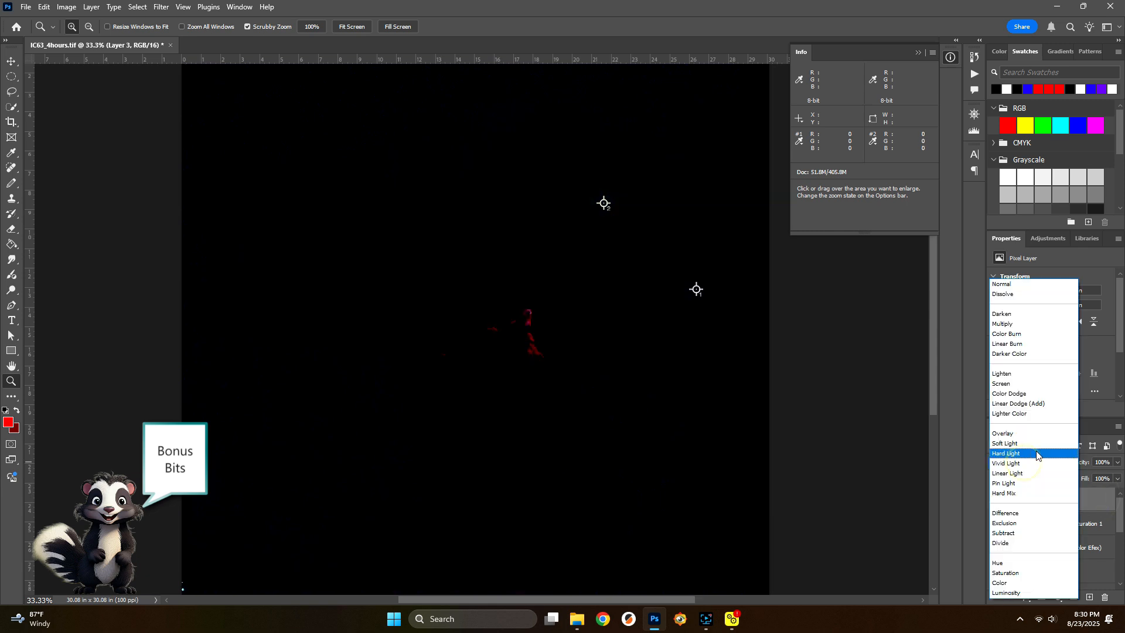
click(1023, 403)
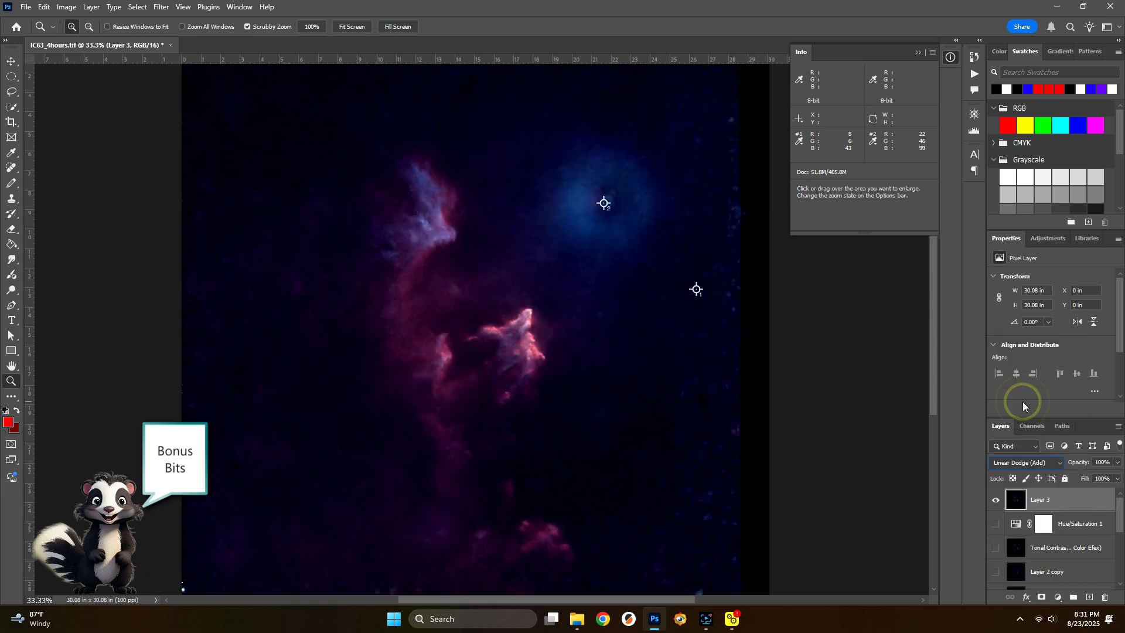
click(1035, 465)
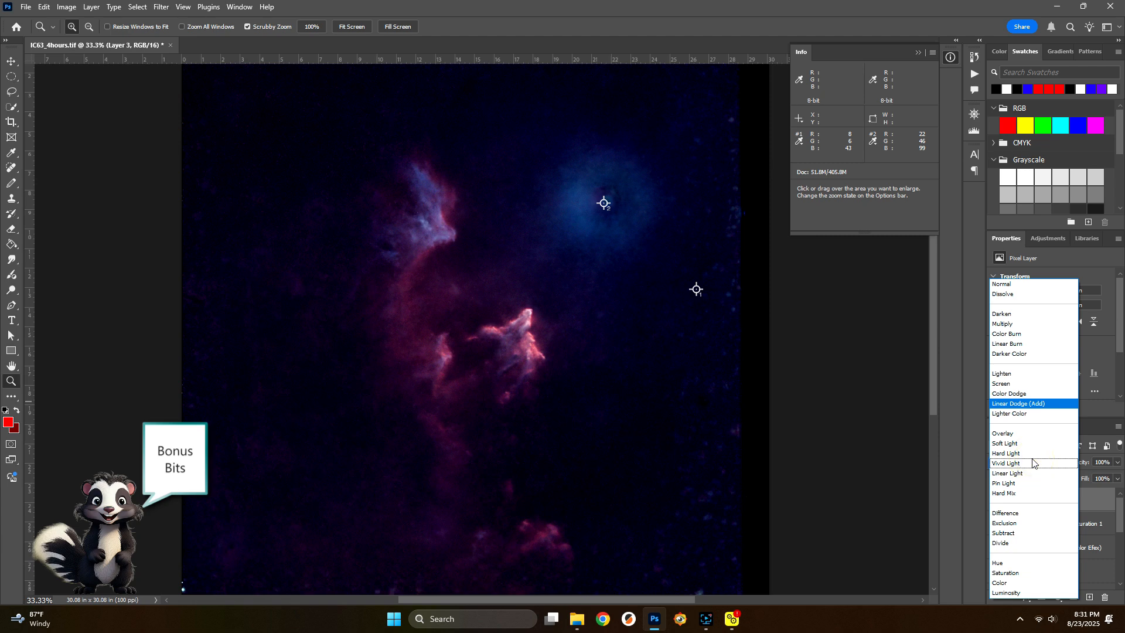
click(1024, 403)
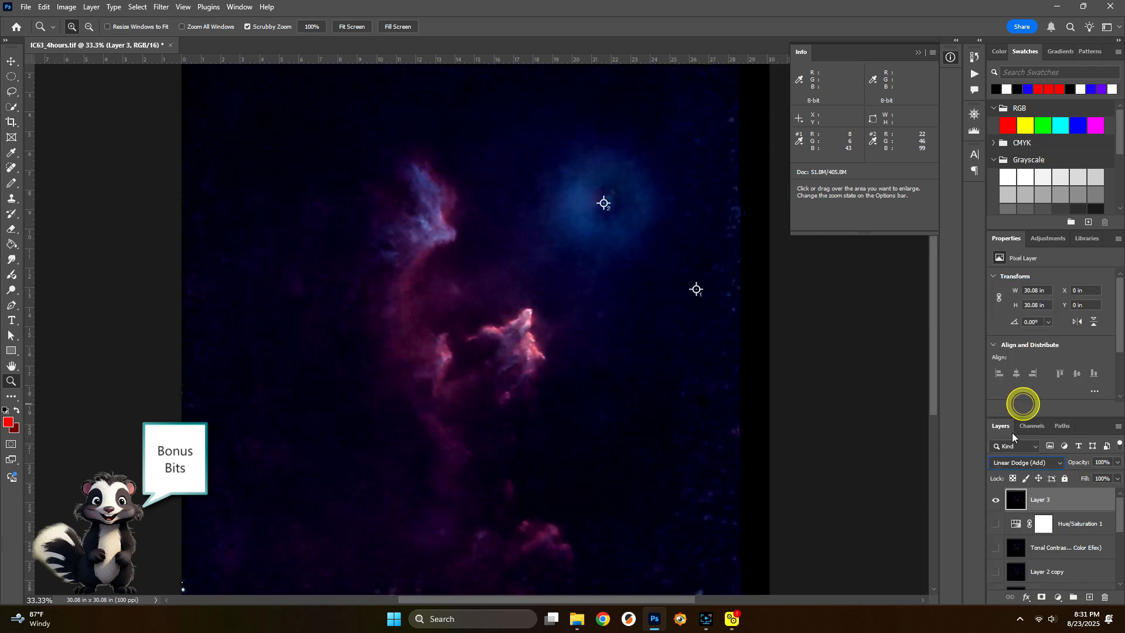
- Hide Layer 2 and show the Layer 1 stars beneath the nebula
scroll(1008, 547, down, 2)
click(995, 547)
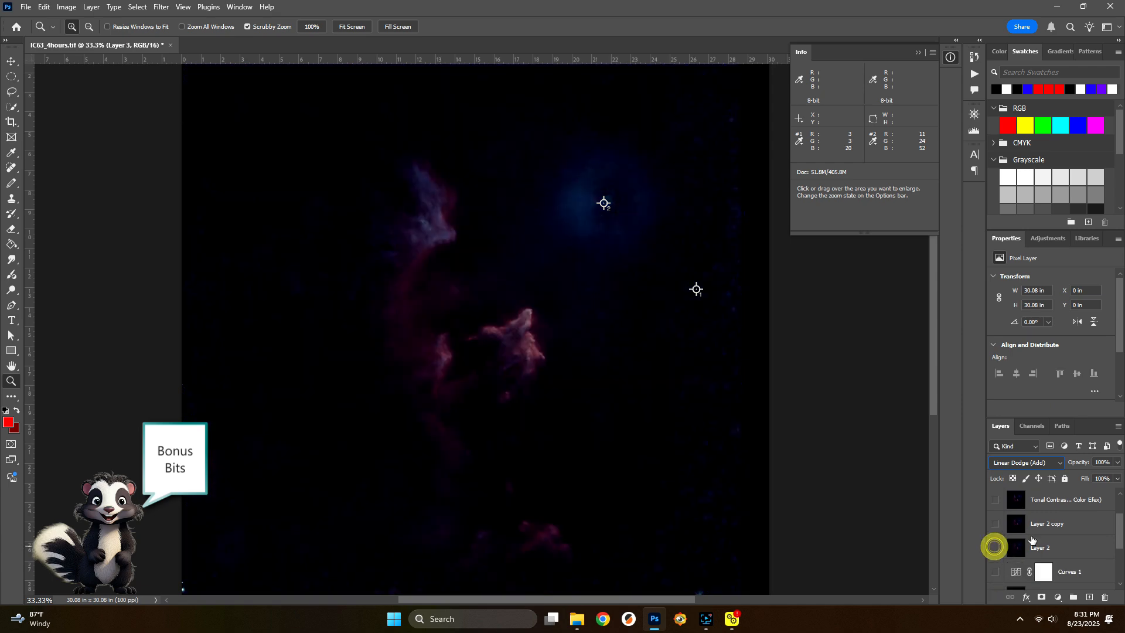
scroll(1081, 512, down, 4)
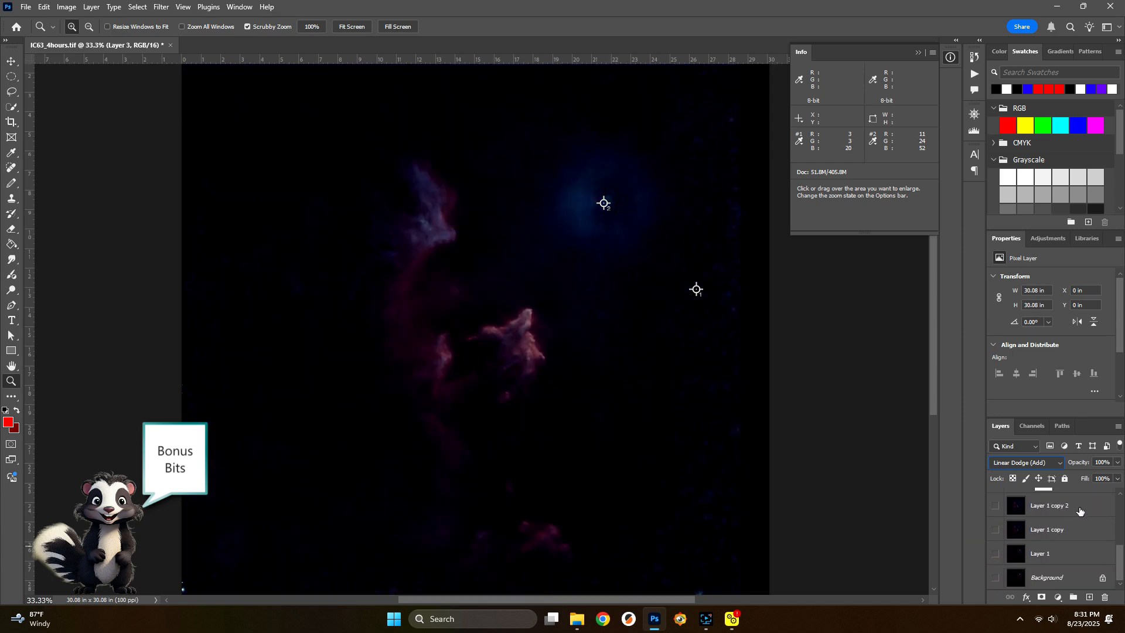
click(995, 554)
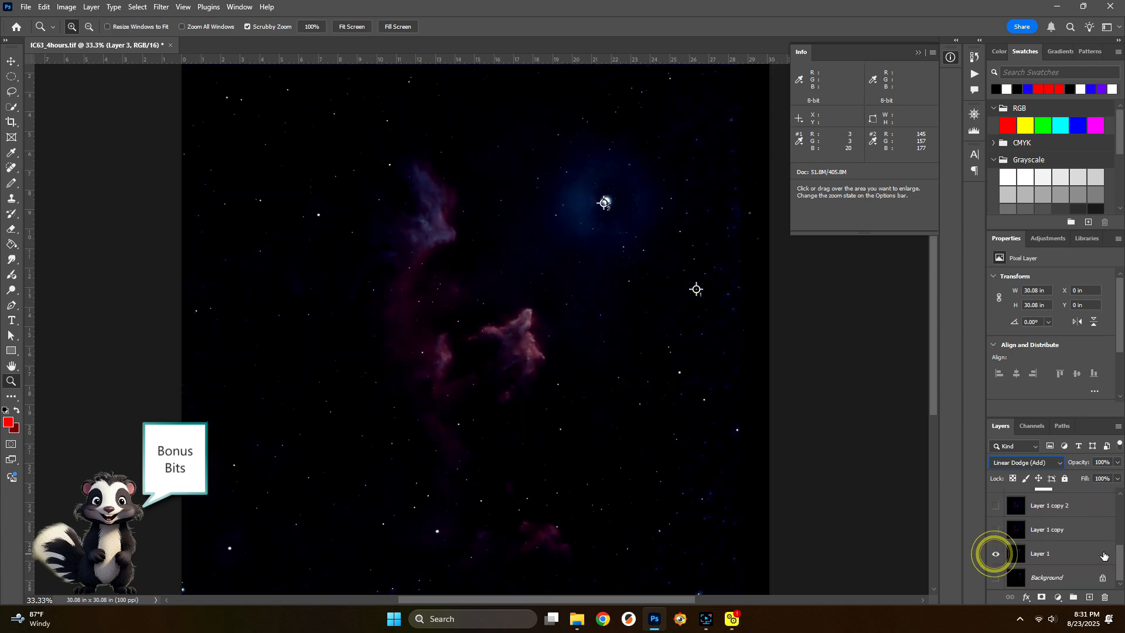